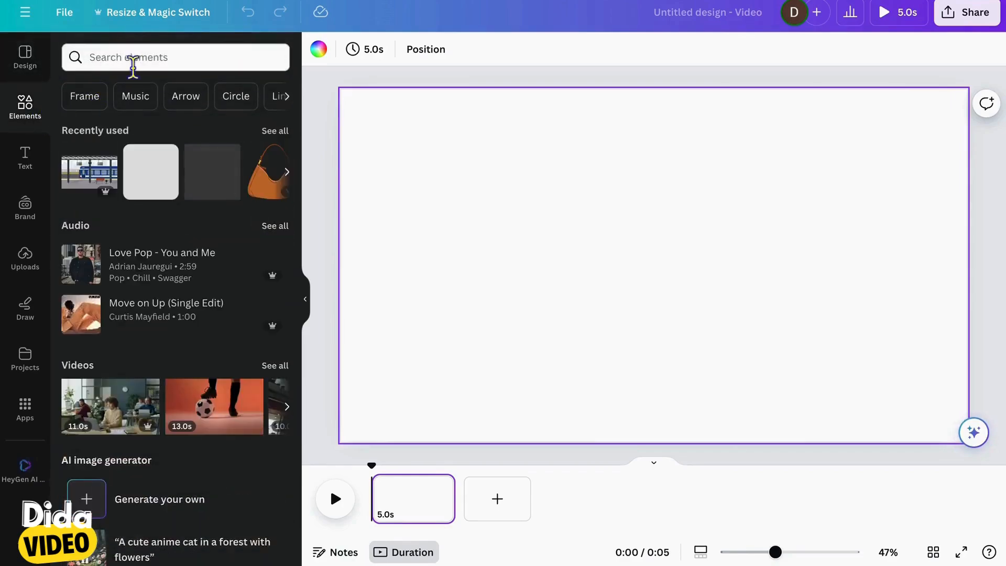
Search the elements library for "train 3D" and limit the results to graphics
click(167, 67)
text(train)
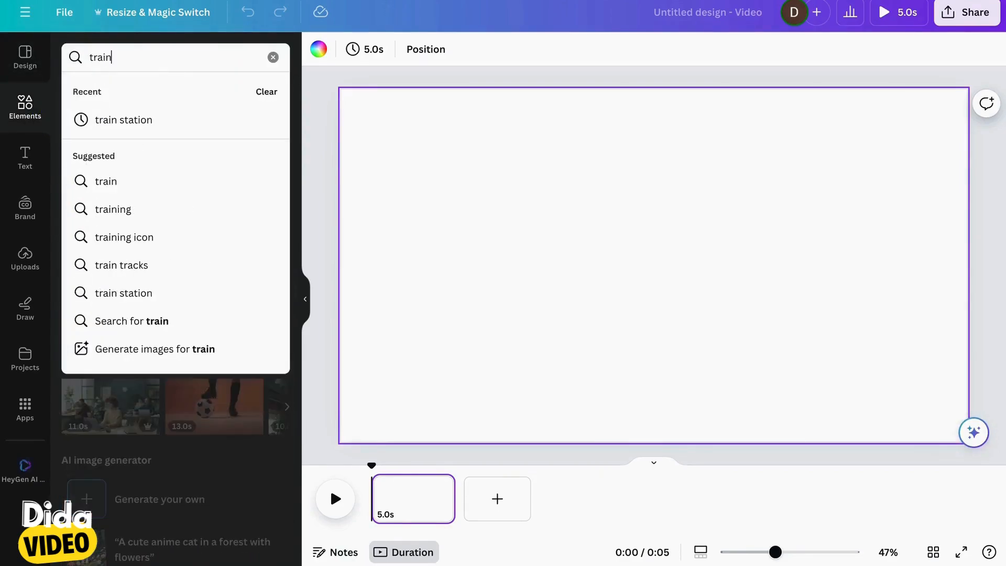
text( 3)
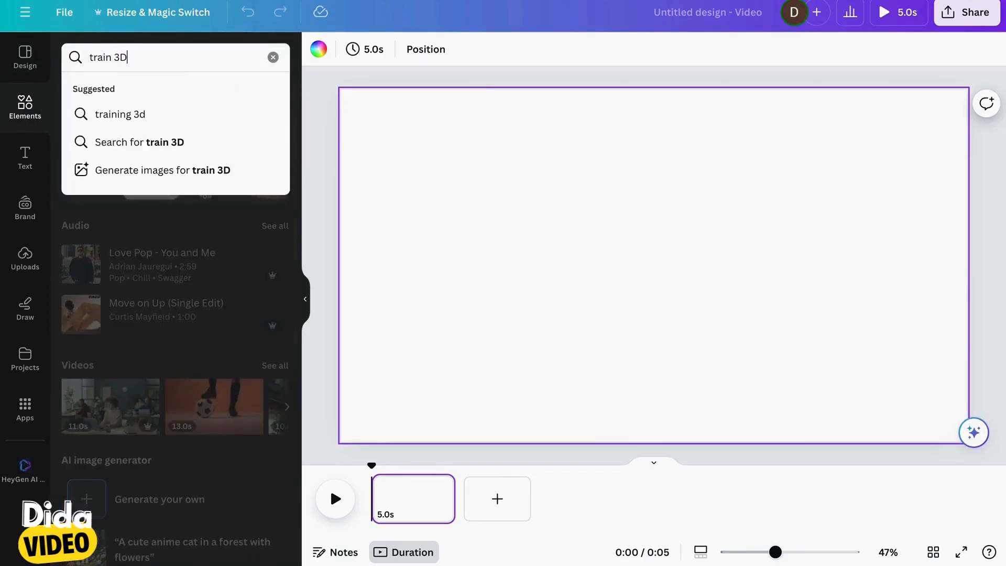
text(D)
key(Return)
click(128, 100)
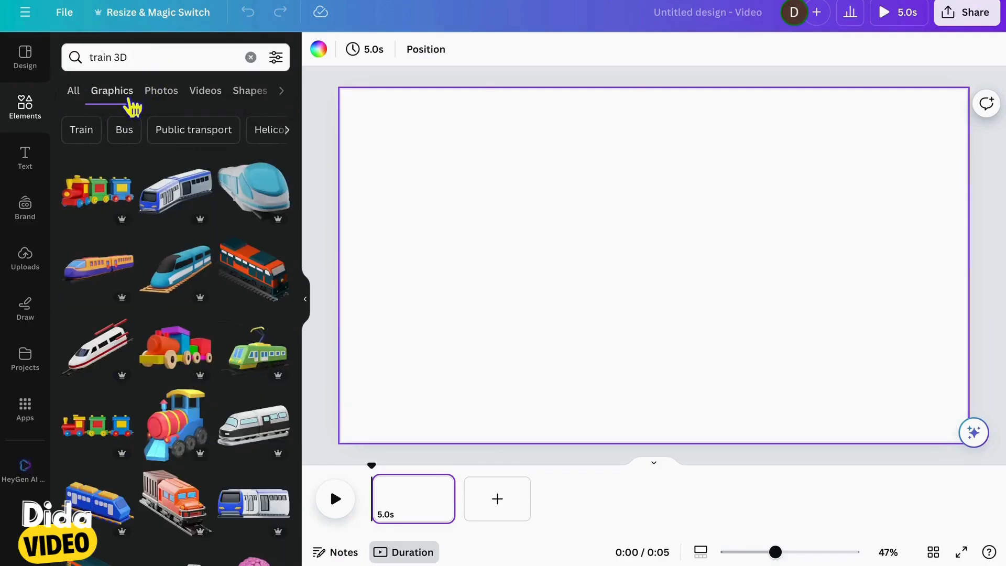
Place the colourful toy train on the first page and two other views of it on new second and third pages
click(108, 199)
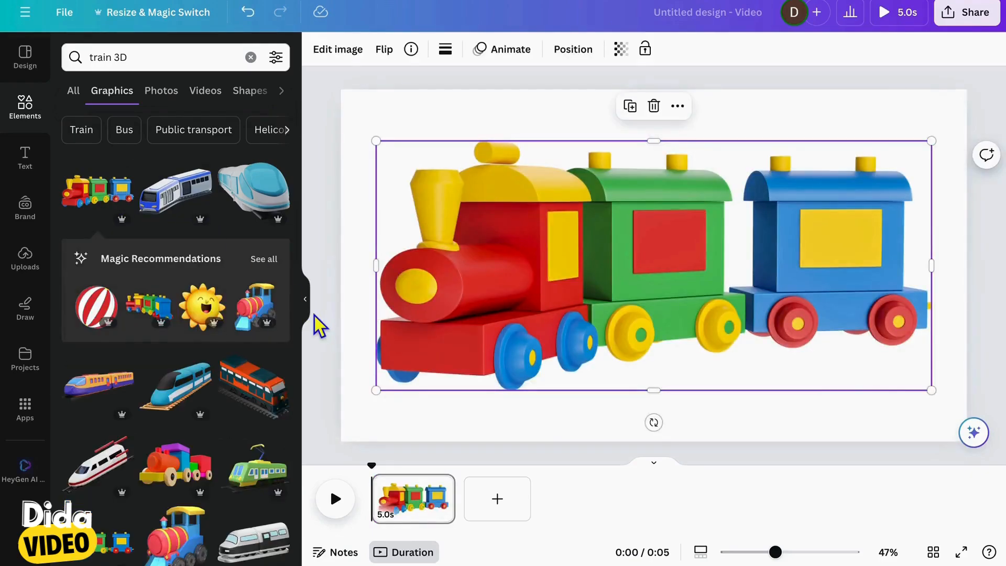
click(503, 503)
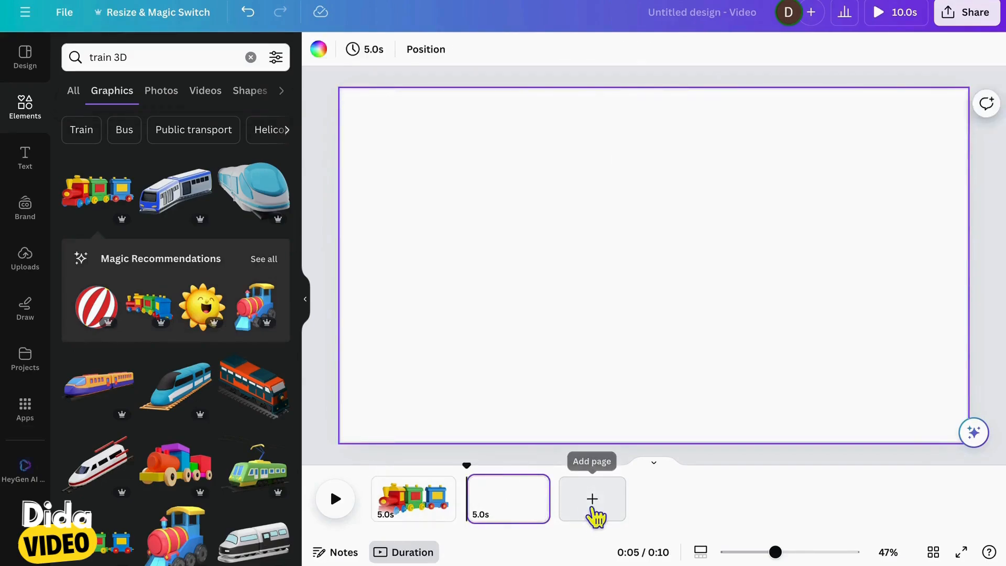
click(164, 323)
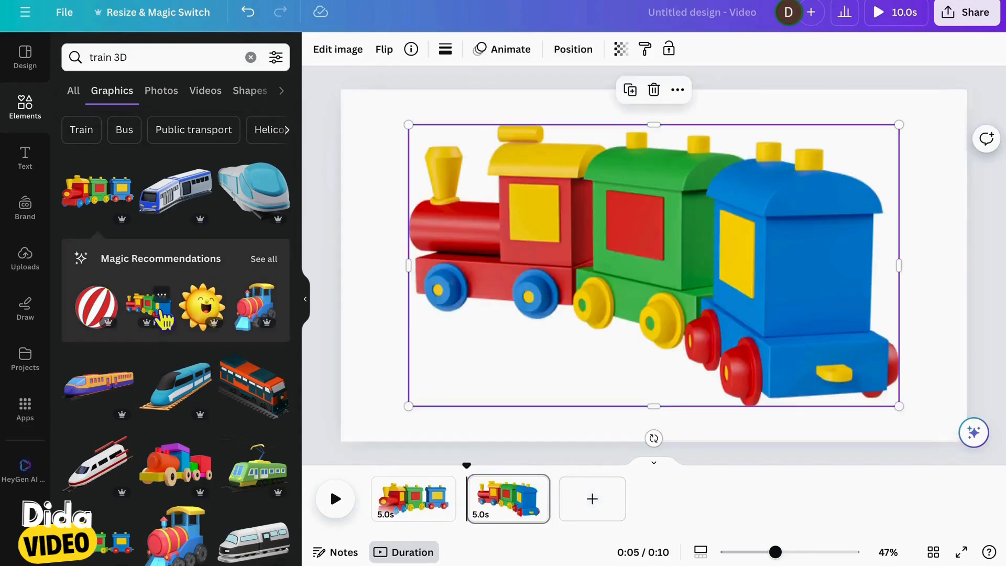
click(602, 506)
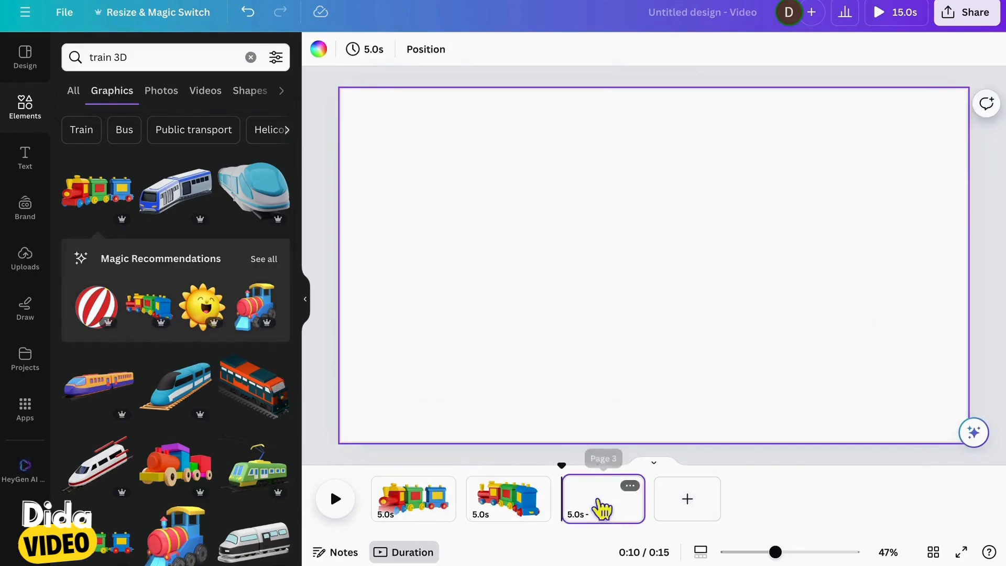
click(111, 553)
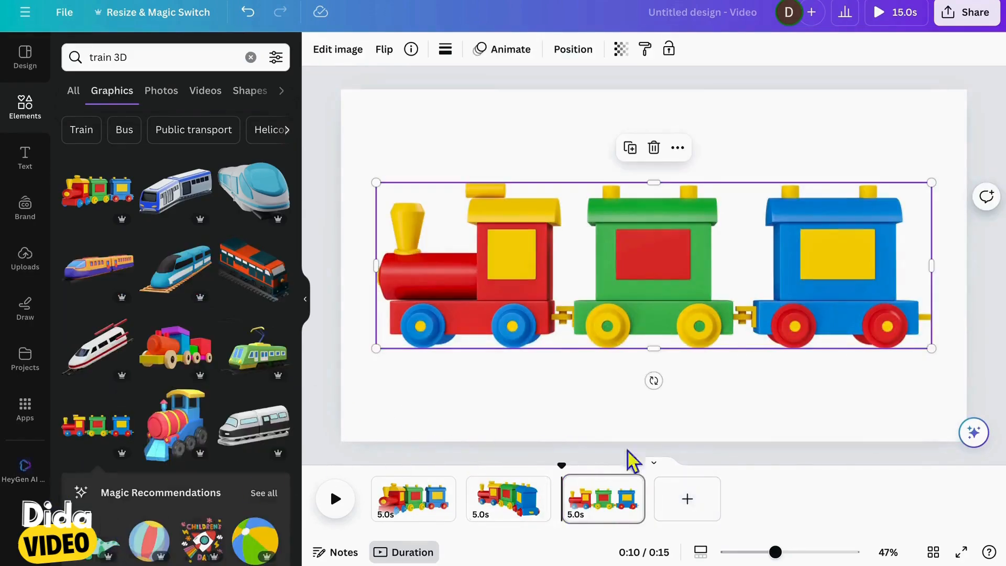
Add a fourth page, view the collection of the first toy train, and place its curved train with the blue wagon in front
click(691, 508)
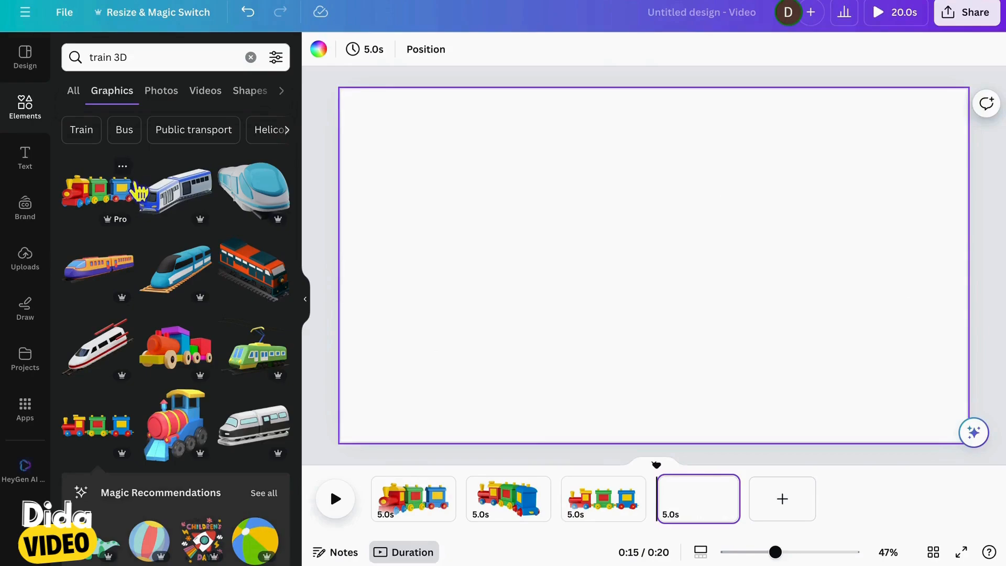
click(124, 166)
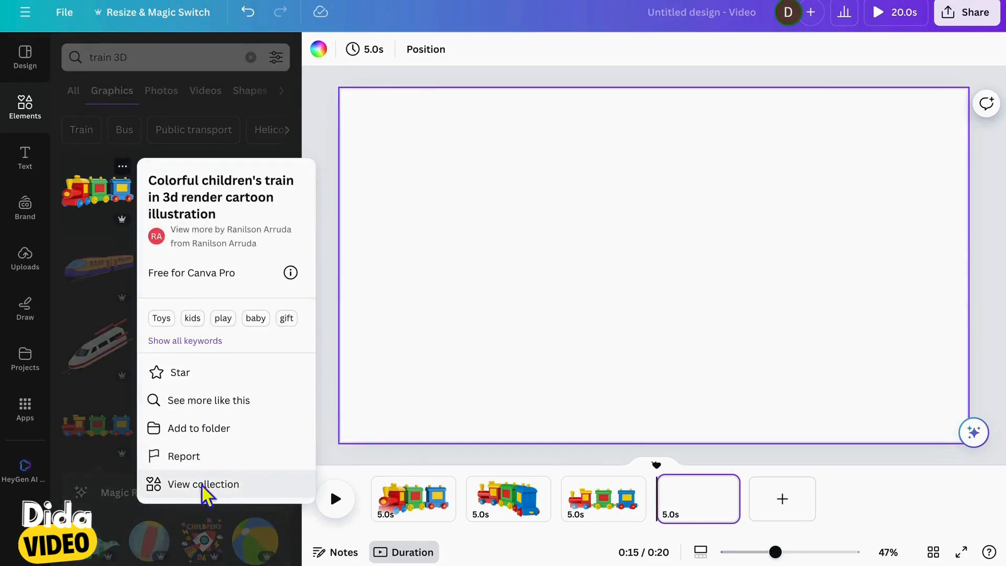
click(201, 484)
scroll(201, 484, down, 6)
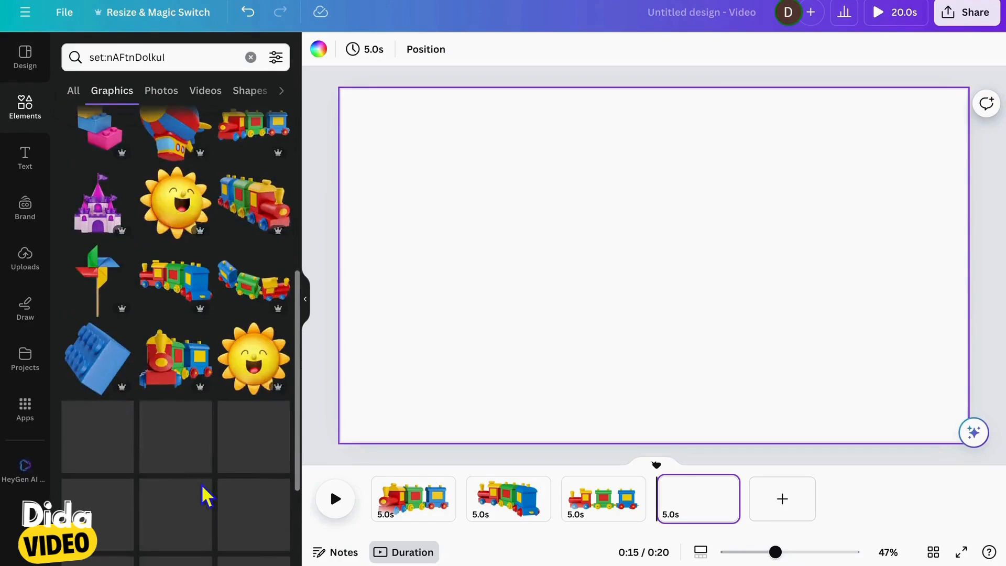
scroll(201, 484, up, 2)
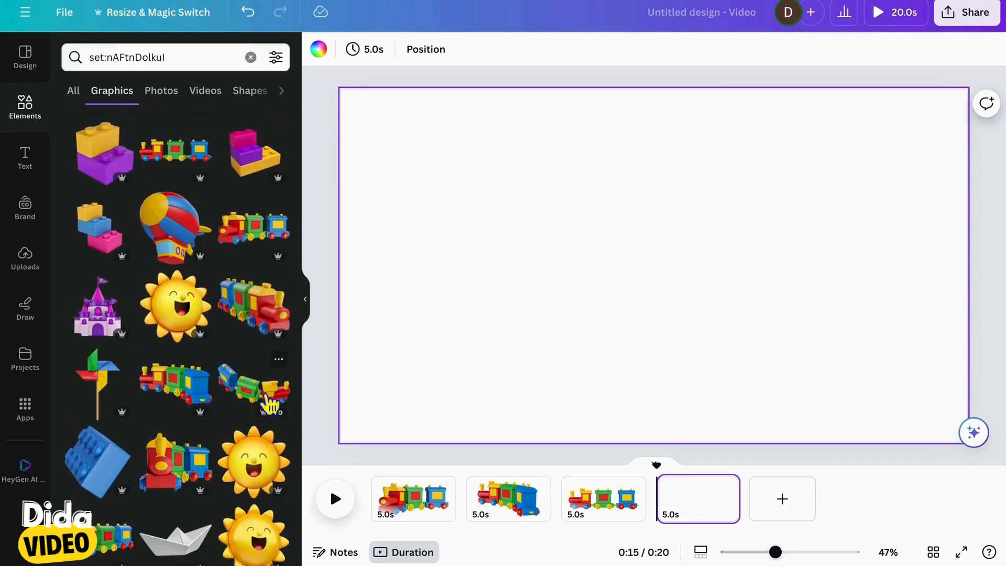
click(267, 399)
Add further pages and place another view of the same toy train on each of them
click(783, 511)
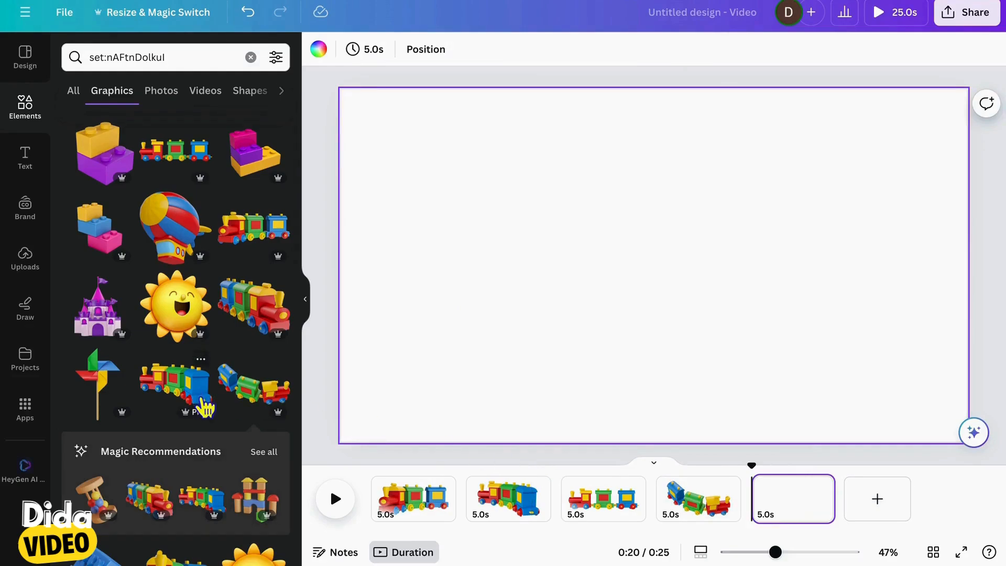
scroll(199, 407, down, 3)
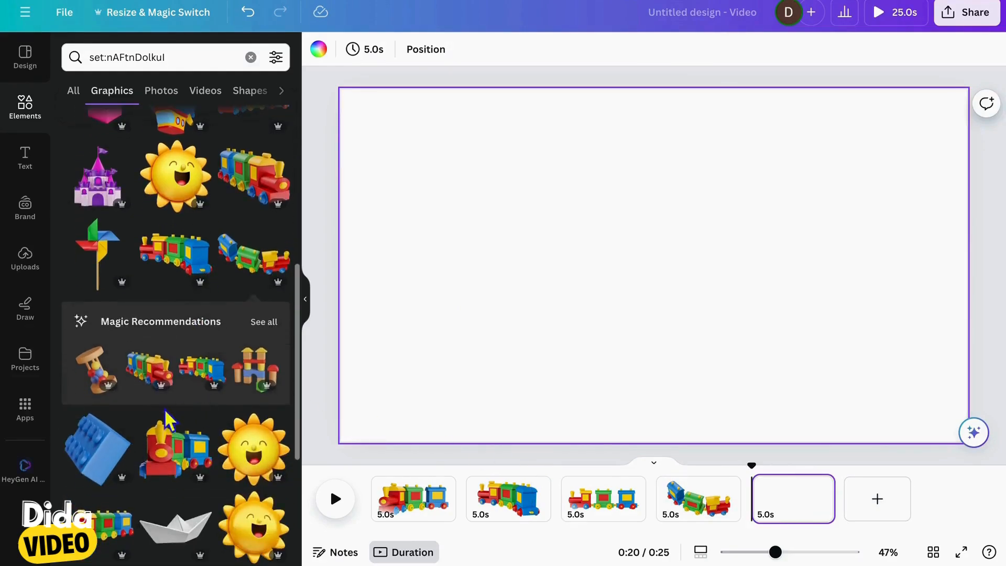
click(161, 385)
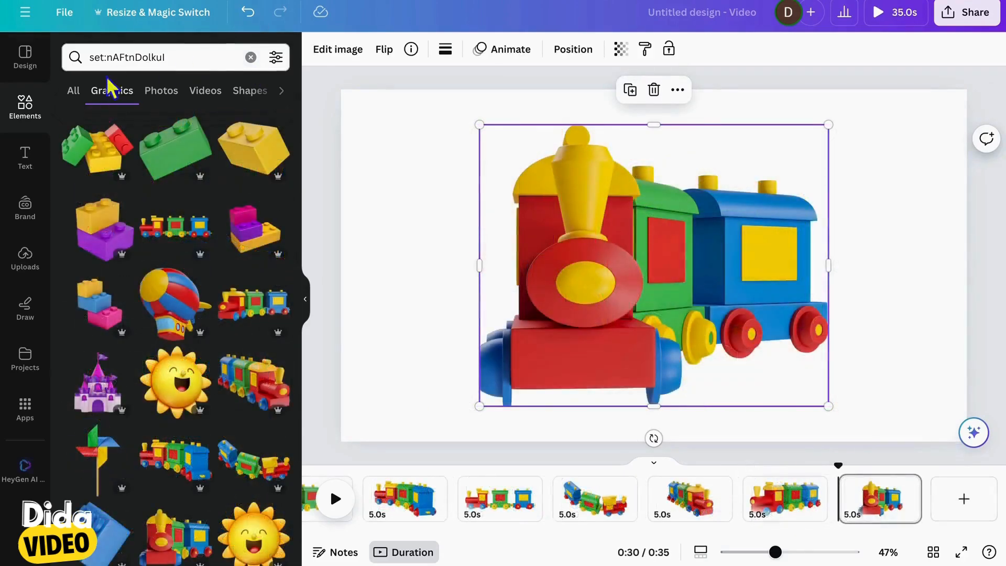
Clear the collection search and search the graphics for "3D cats"
click(260, 60)
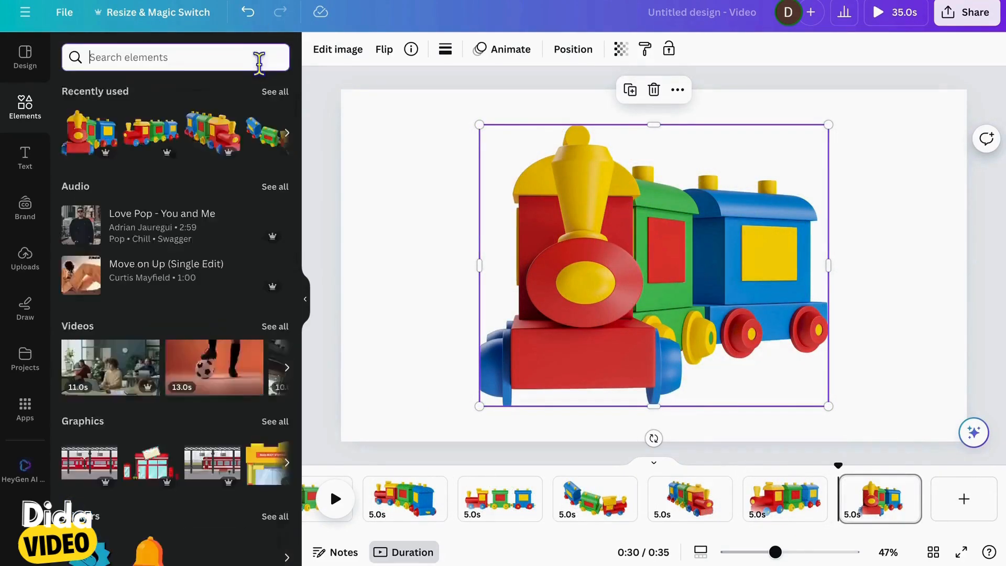
text(3D cats)
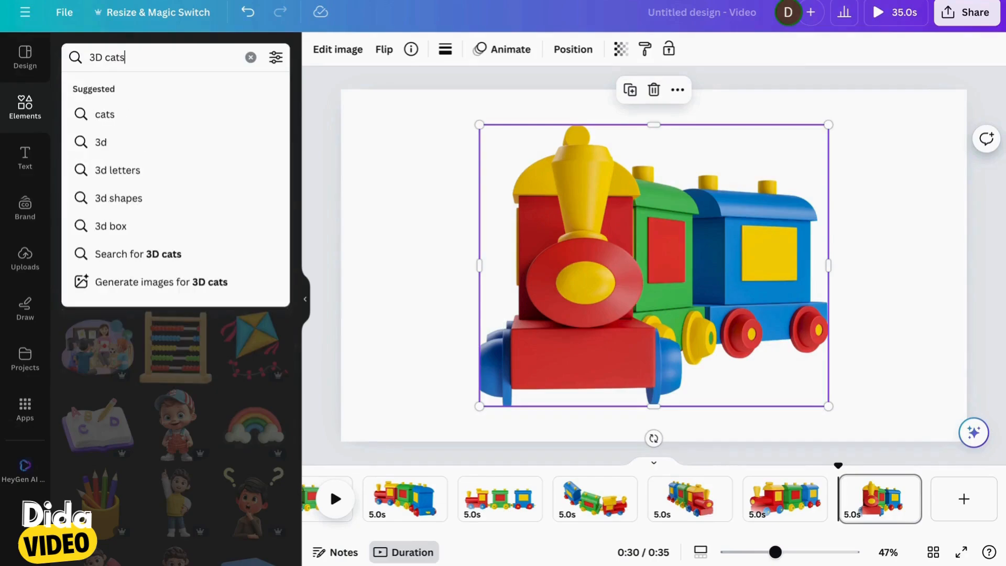
key(Return)
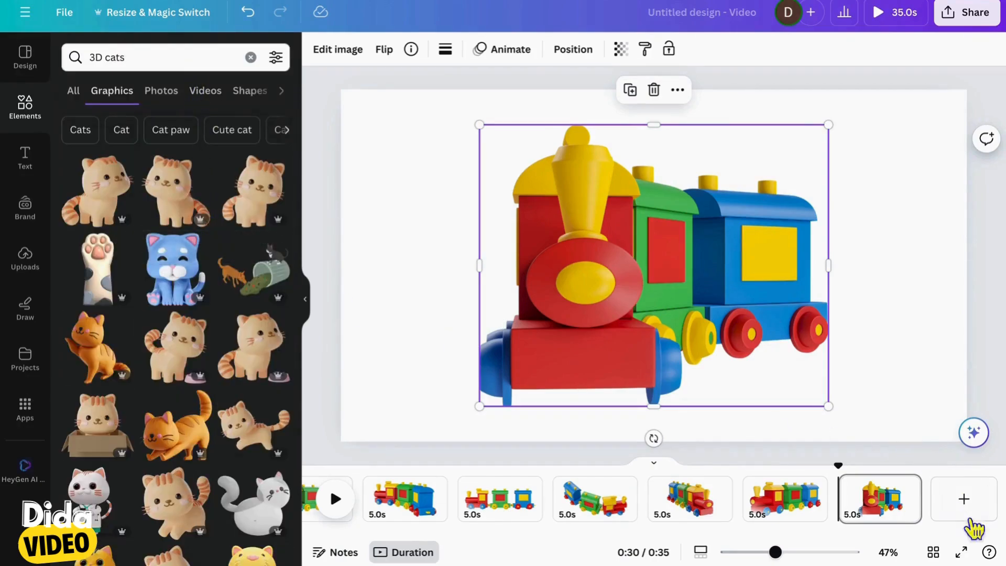
Add a new page after the trains and place the first three matching striped cat graphics on it
click(964, 498)
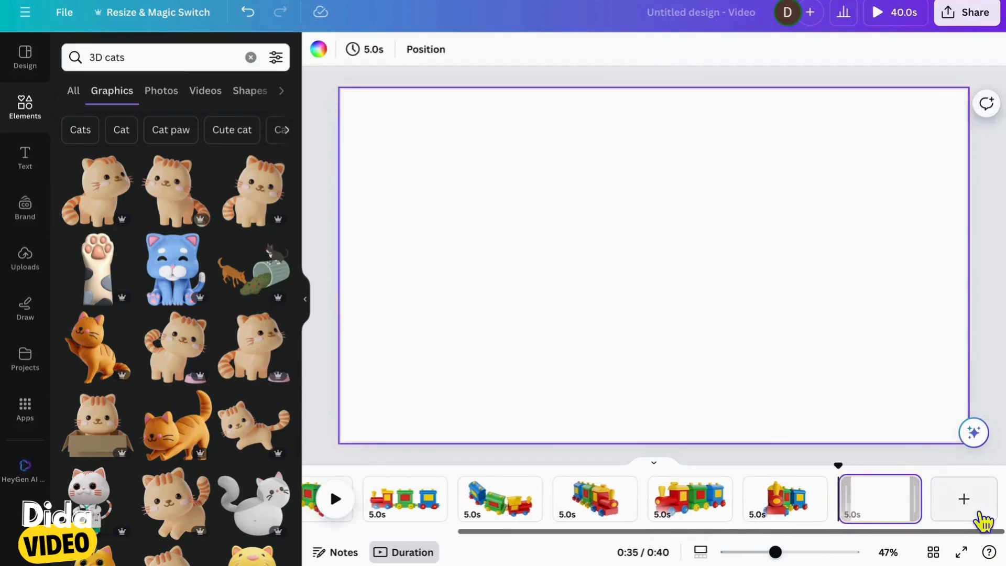
click(116, 214)
click(197, 221)
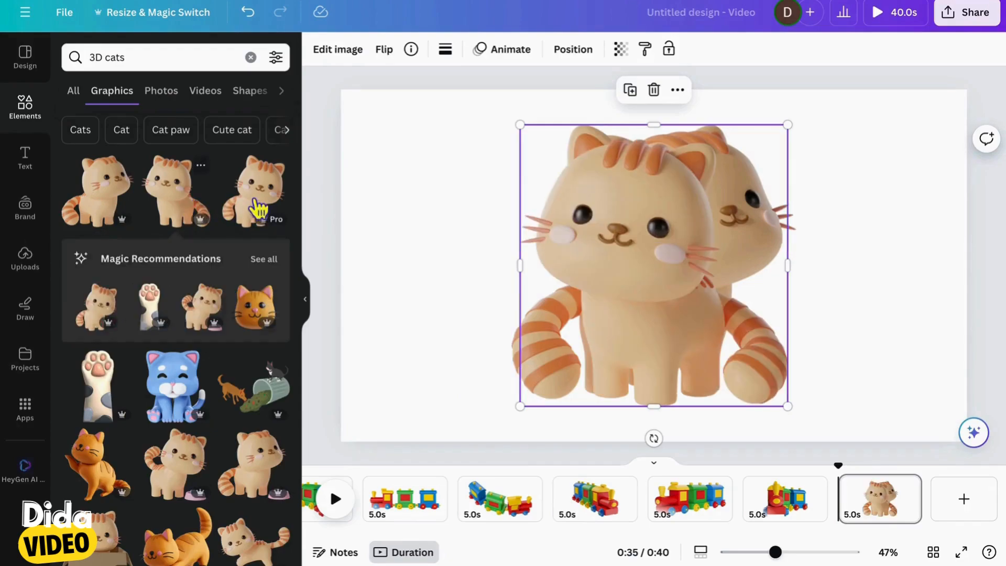
click(258, 211)
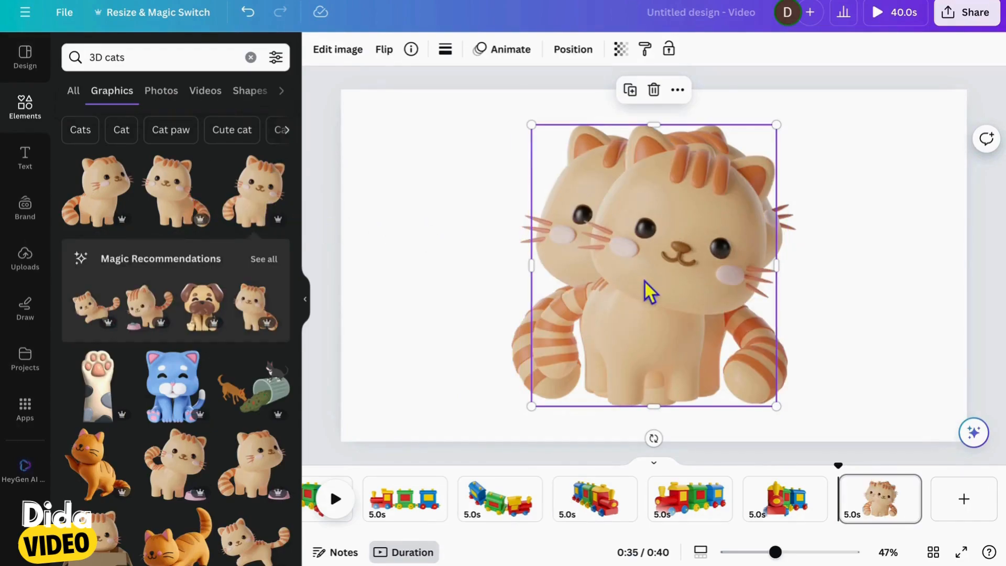
Shrink the three cats to different sizes and spread them apart across the upper part of the page
drag(650, 292, 770, 287)
drag(576, 225, 456, 177)
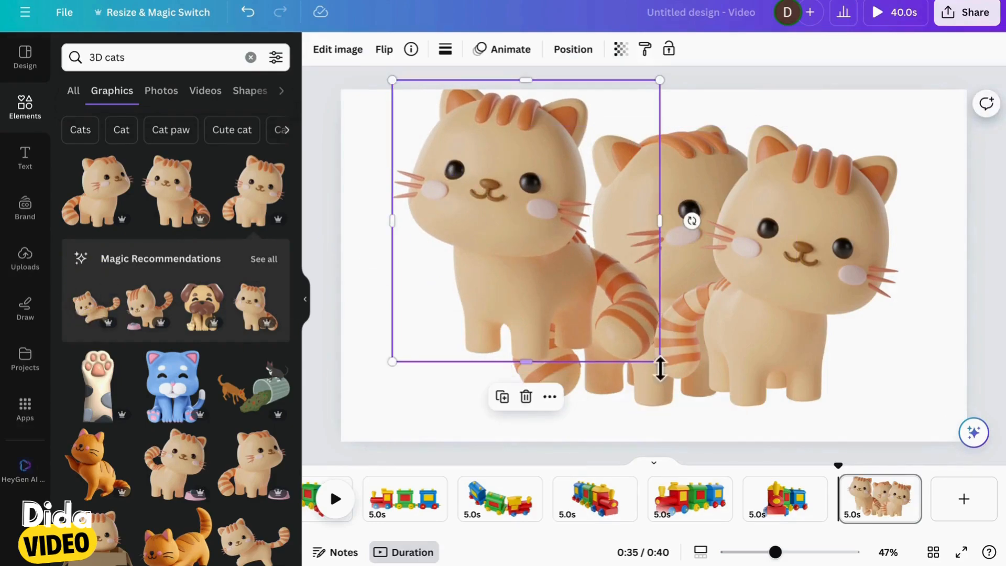
drag(660, 362, 422, 249)
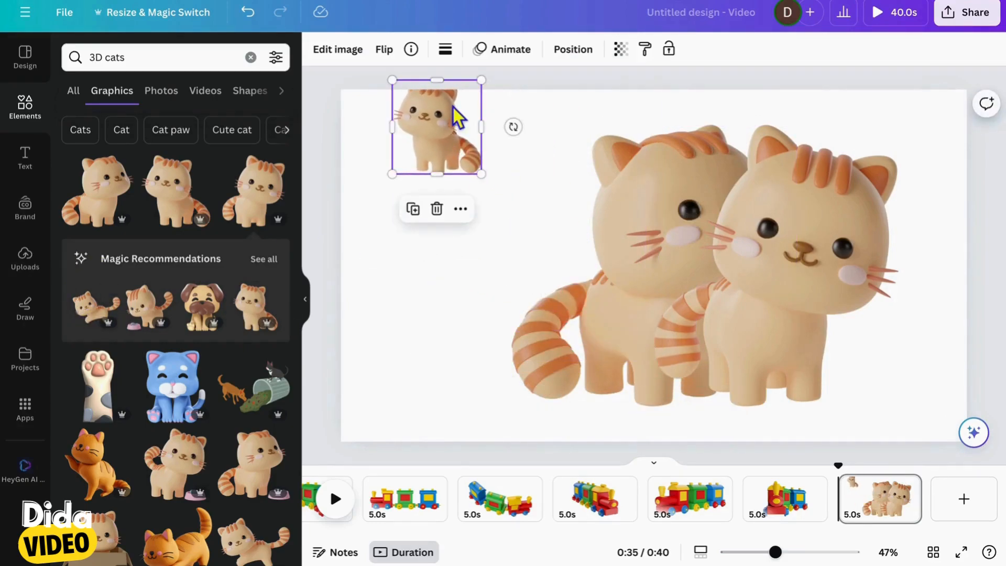
drag(458, 116, 430, 176)
drag(669, 215, 495, 164)
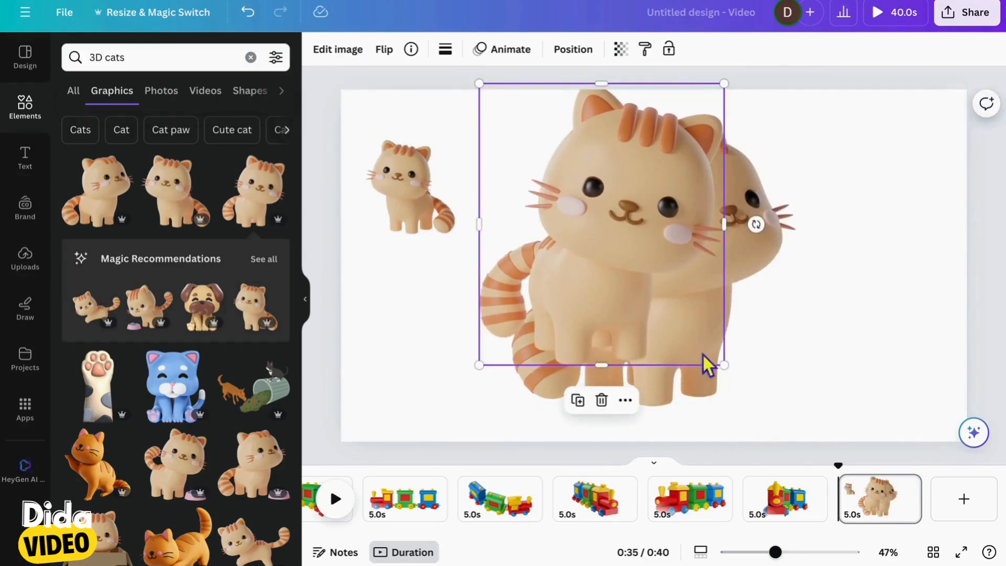
drag(730, 367, 576, 261)
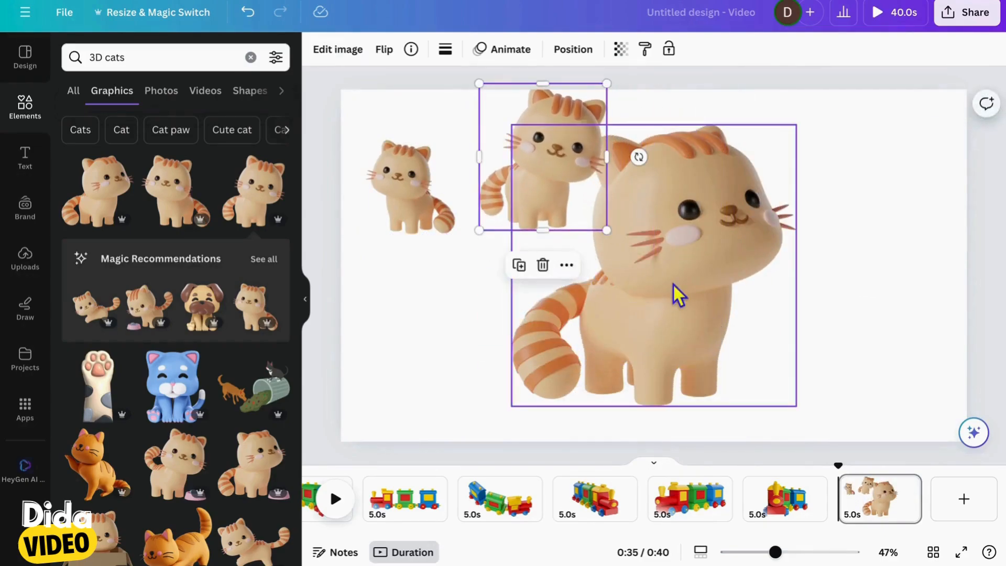
drag(675, 296, 838, 266)
drag(655, 384, 766, 271)
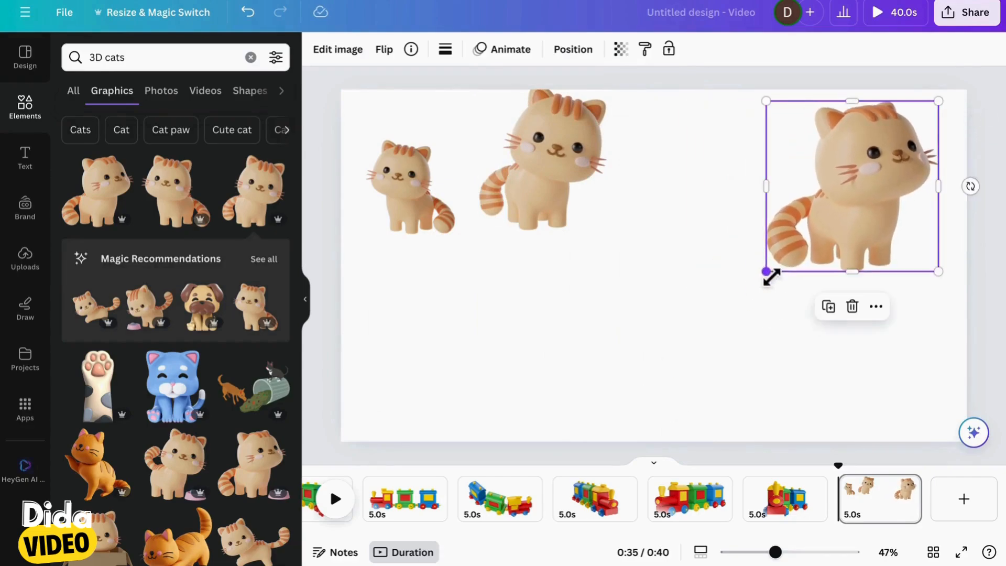
Add the running cat from the recommendations and scale it down below the upper cats
click(100, 319)
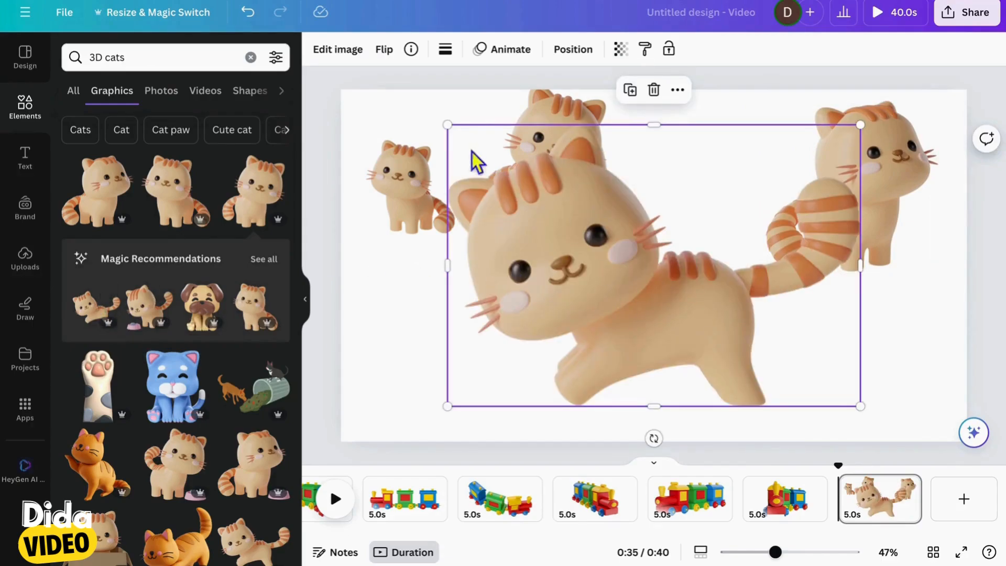
drag(450, 131, 663, 273)
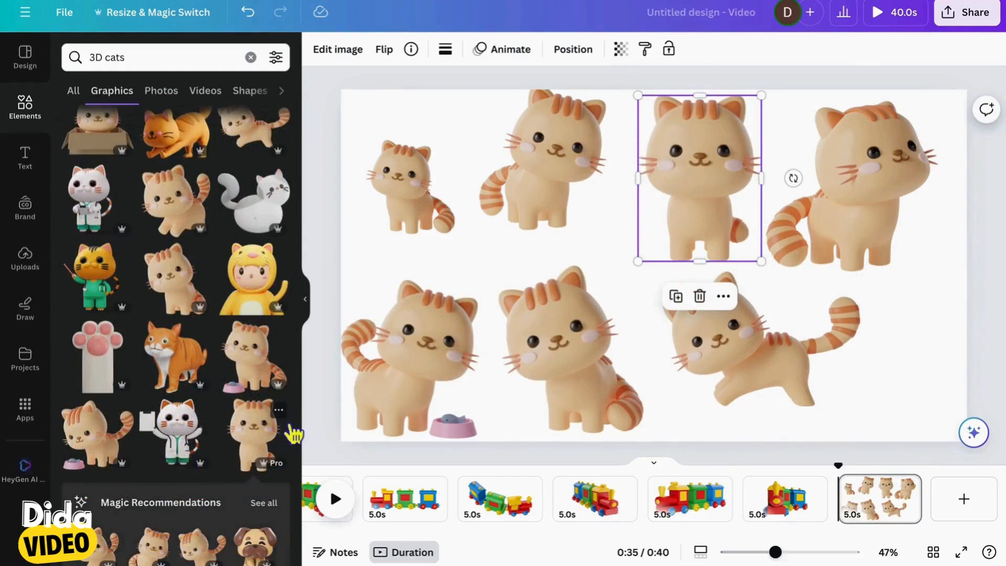
View the collection of the front-facing cat graphic and look through its other poses
click(278, 409)
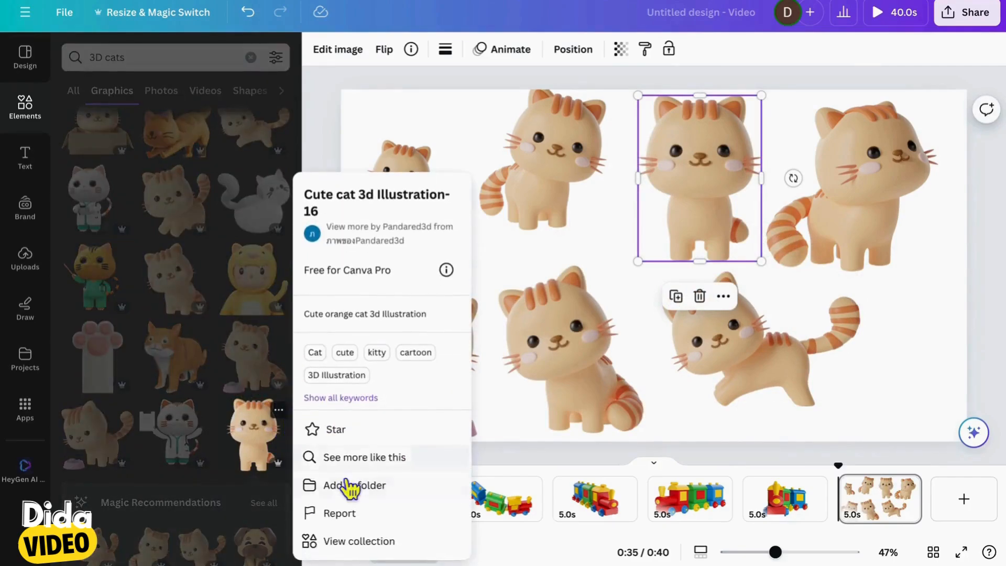
click(360, 547)
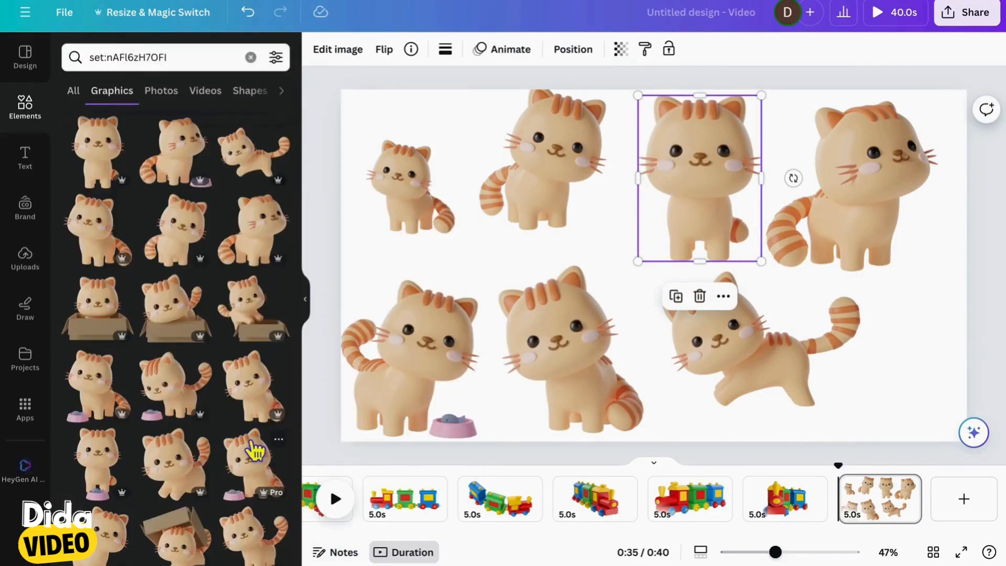
scroll(255, 449, down, 3)
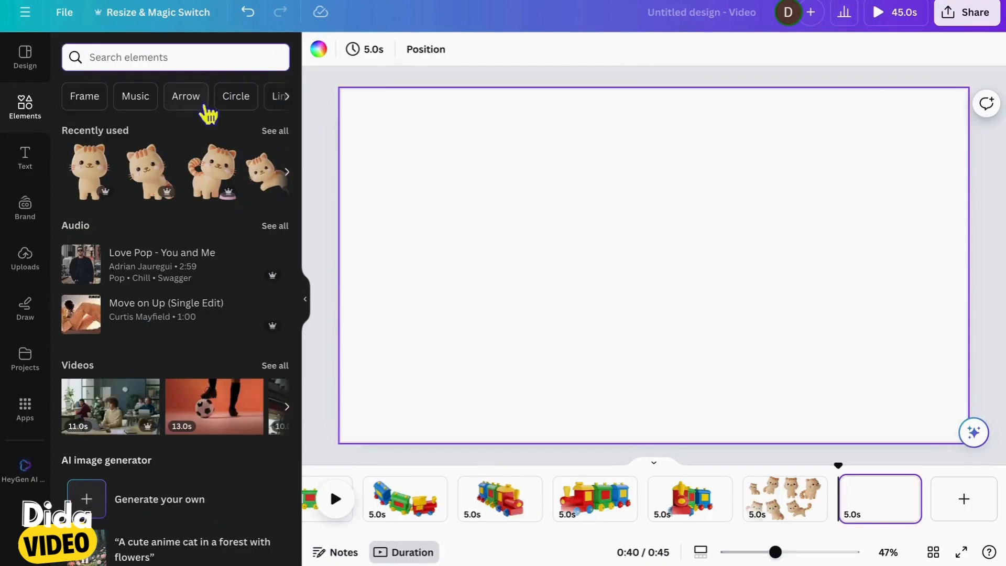
Add a blank page after the cats, clear the search, and show the suggested Shape elements
scroll(205, 107, right, 2)
scroll(206, 108, left, 2)
scroll(206, 108, right, 2)
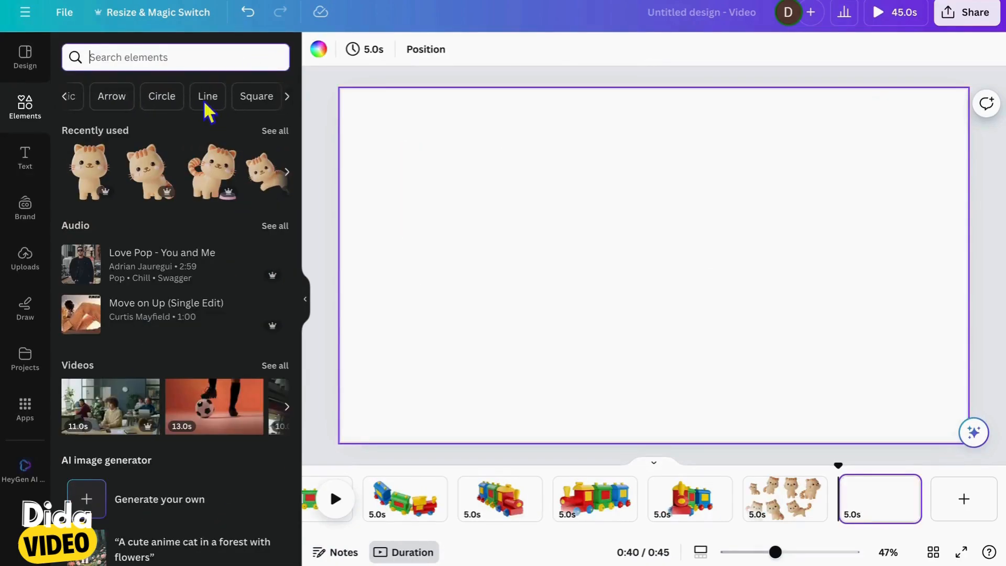
scroll(208, 110, right, 3)
click(195, 99)
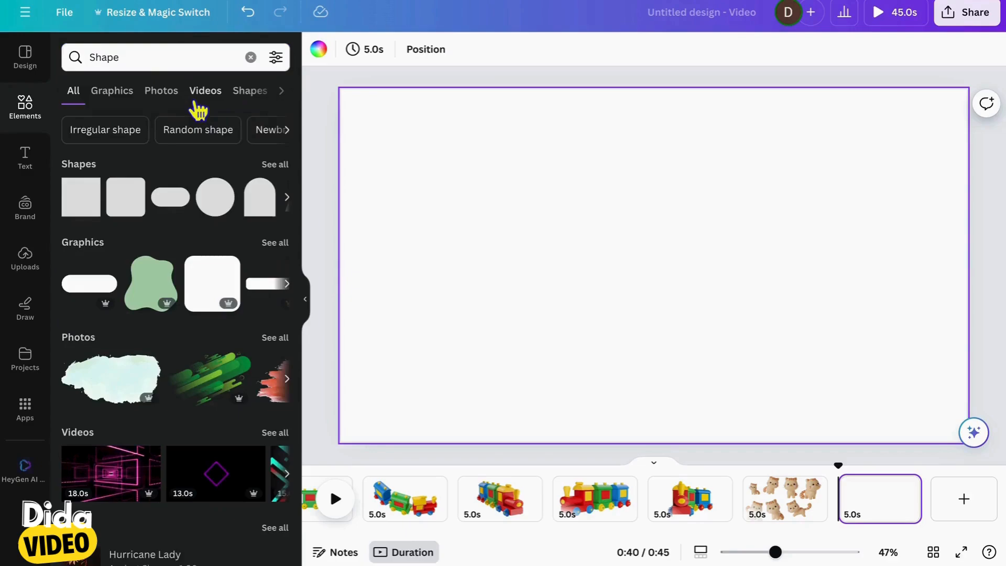
Add a red square and stretch it into a full-width band along the page's bottom edge
click(90, 211)
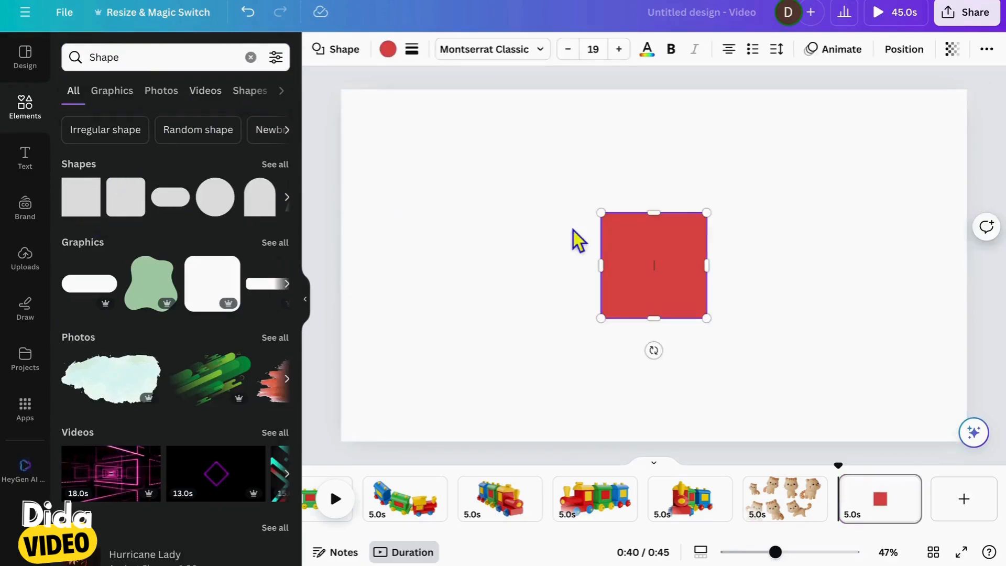
drag(648, 283, 970, 361)
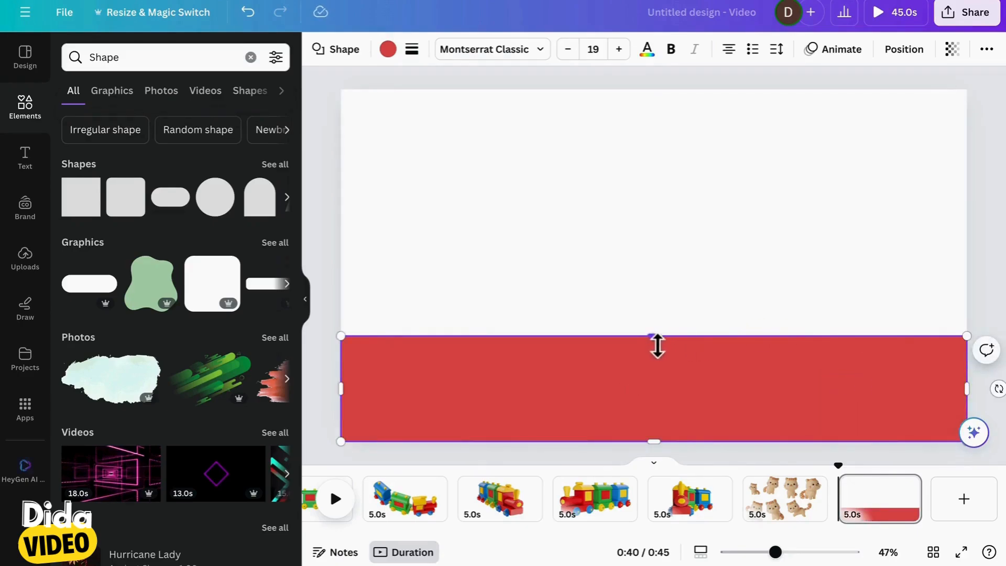
Raise the red band to about half the page height and recolor it with the solid light green from the default colors
drag(658, 345, 653, 262)
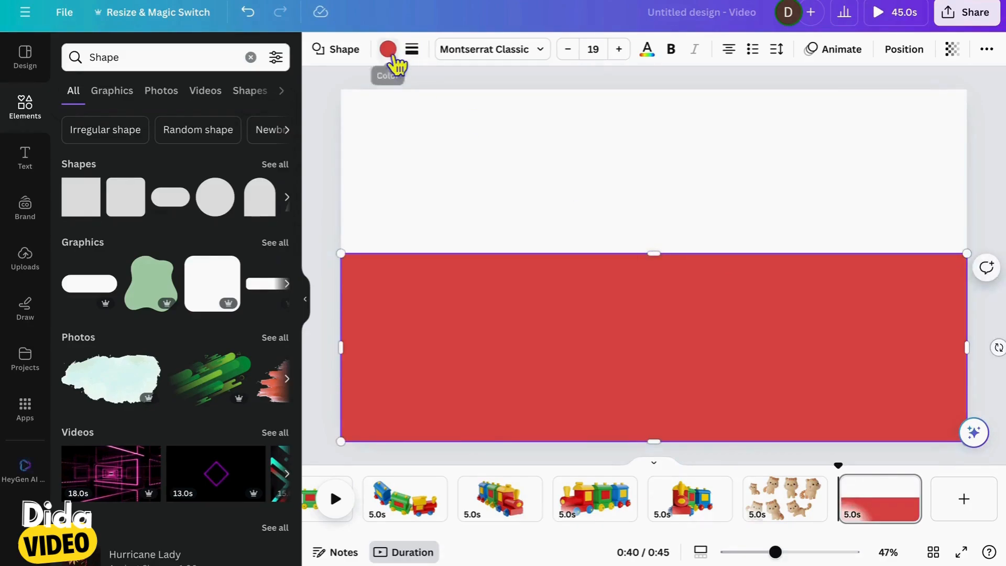
click(389, 50)
click(197, 243)
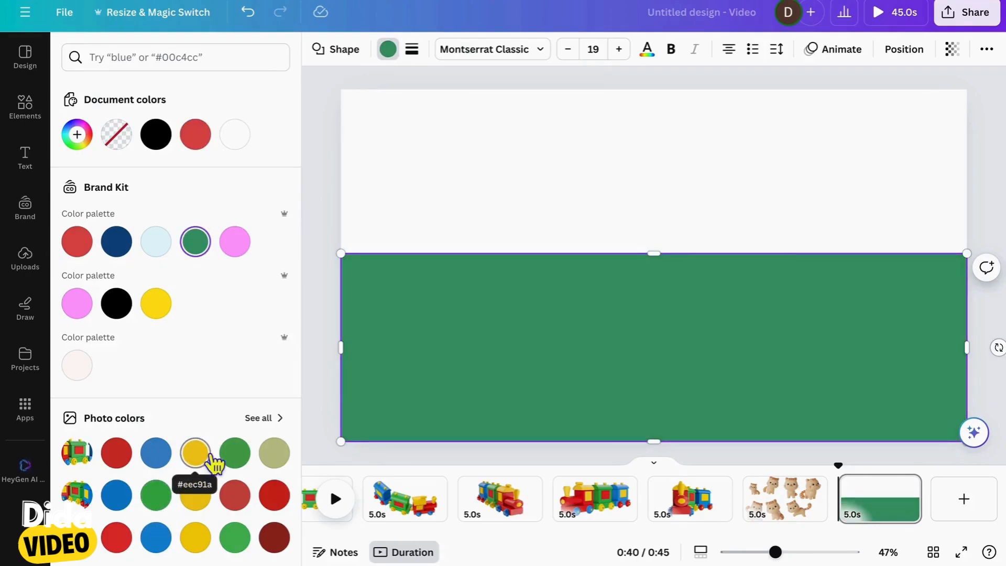
scroll(220, 398, down, 7)
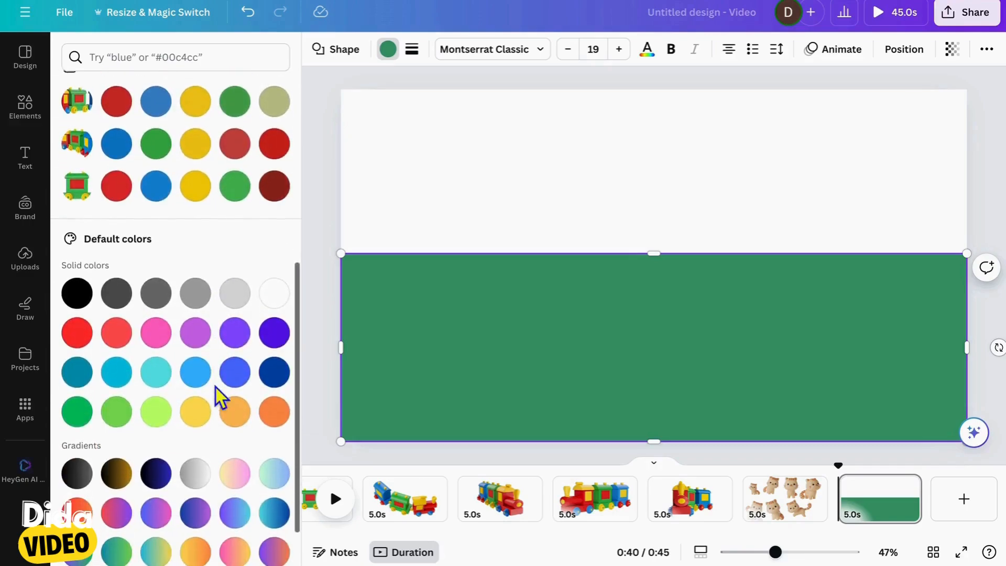
click(117, 418)
click(95, 423)
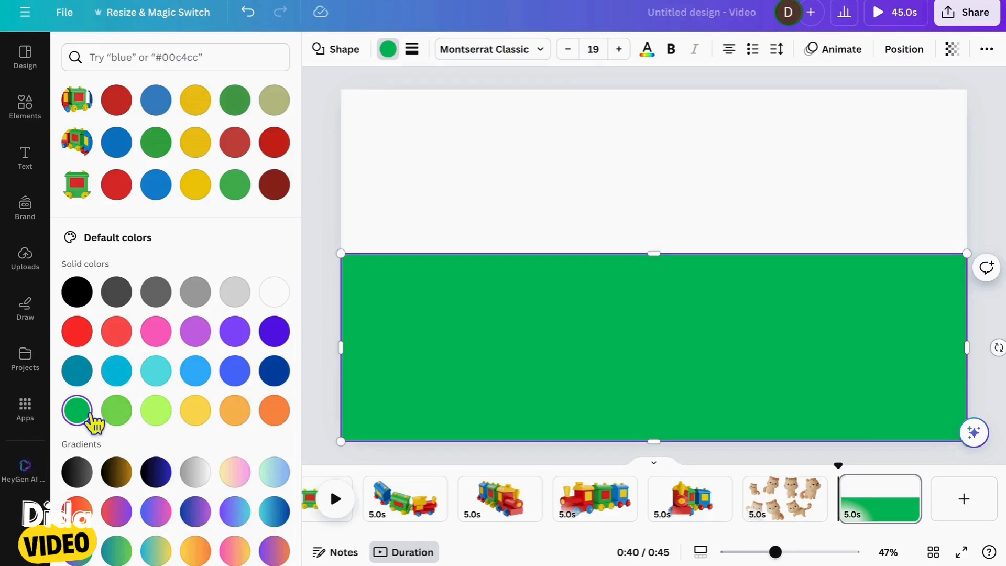
scroll(95, 424, down, 1)
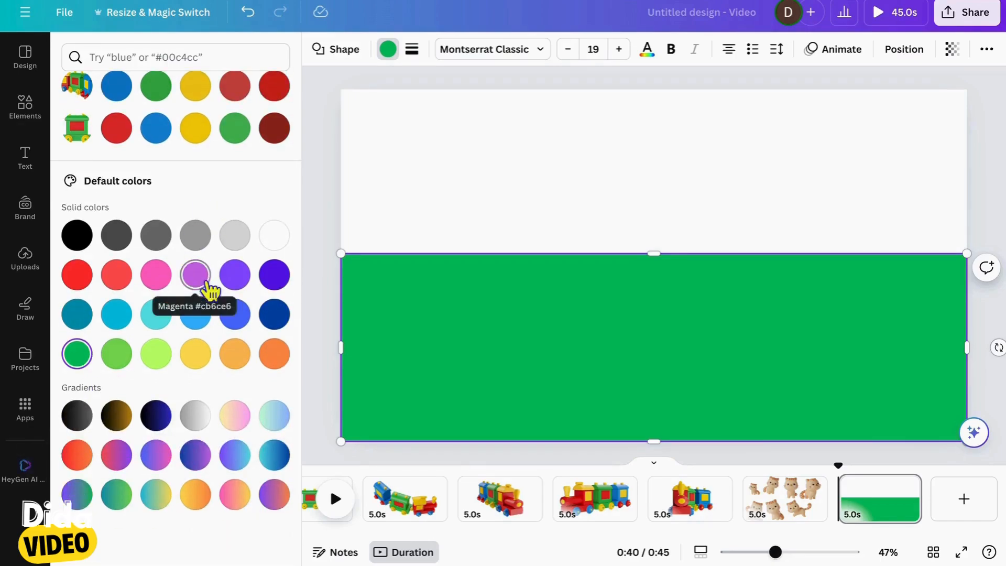
click(153, 506)
click(125, 509)
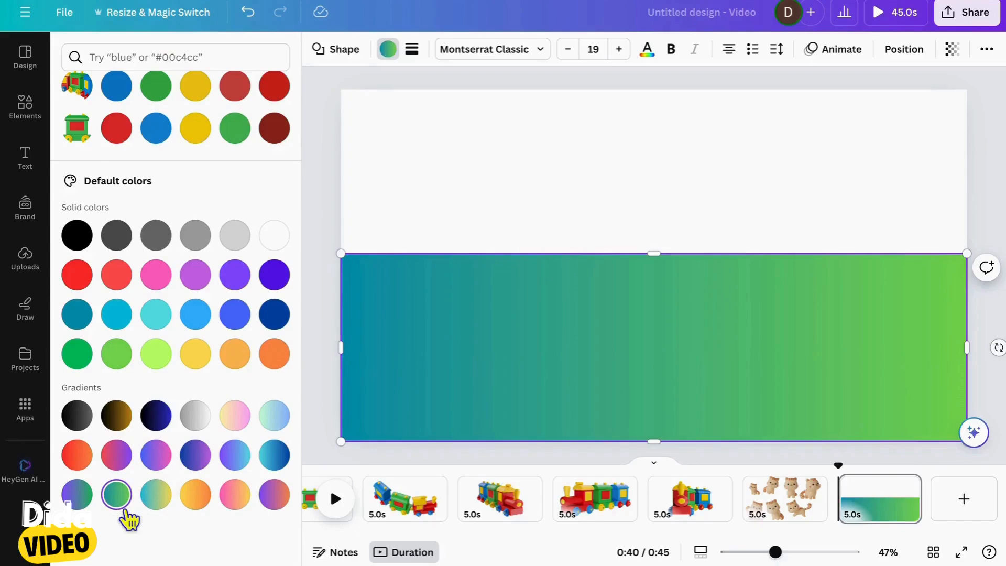
click(116, 353)
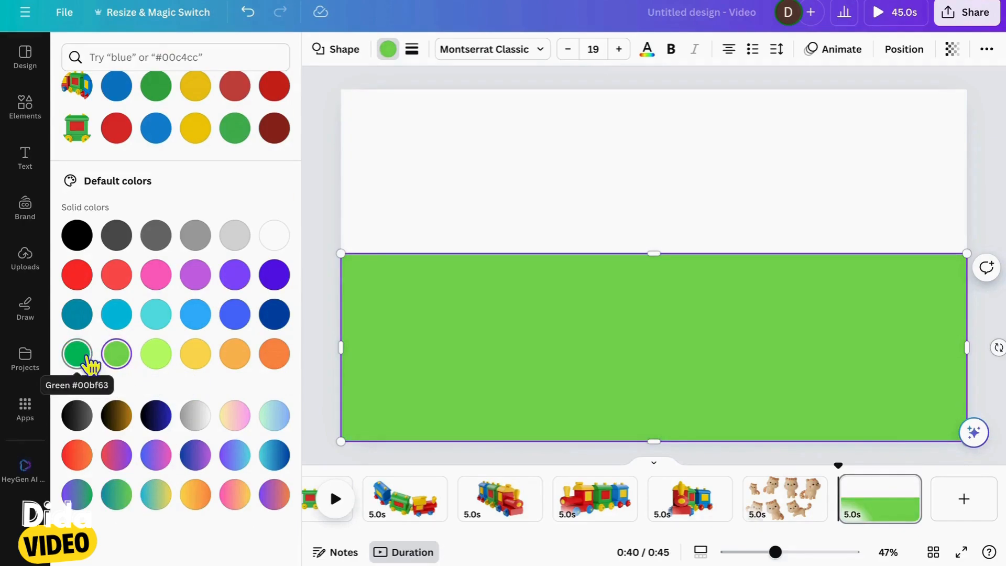
Fill the page background behind the green band with the yellow-to-pink gradient
click(435, 196)
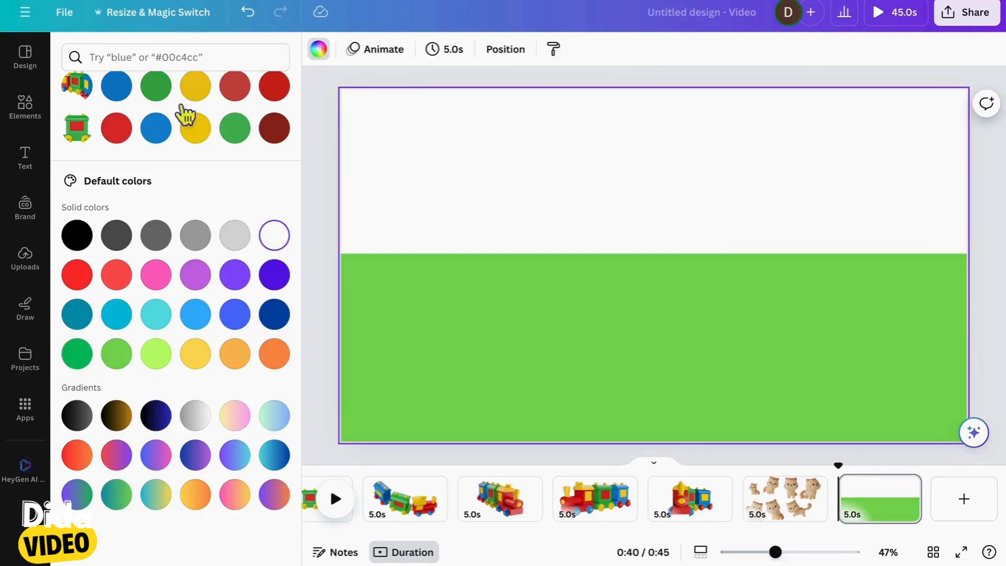
scroll(147, 262, down, 5)
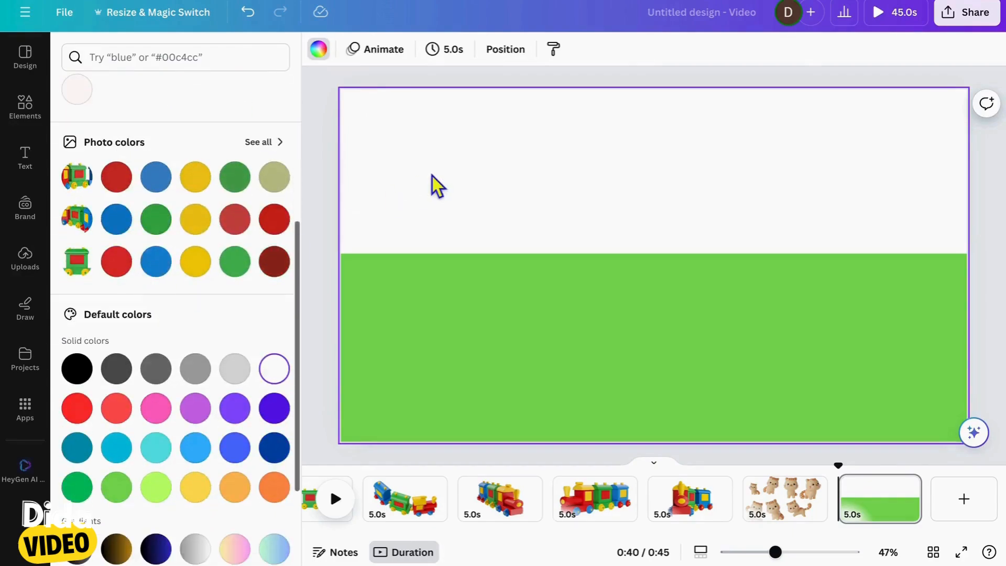
scroll(153, 315, down, 3)
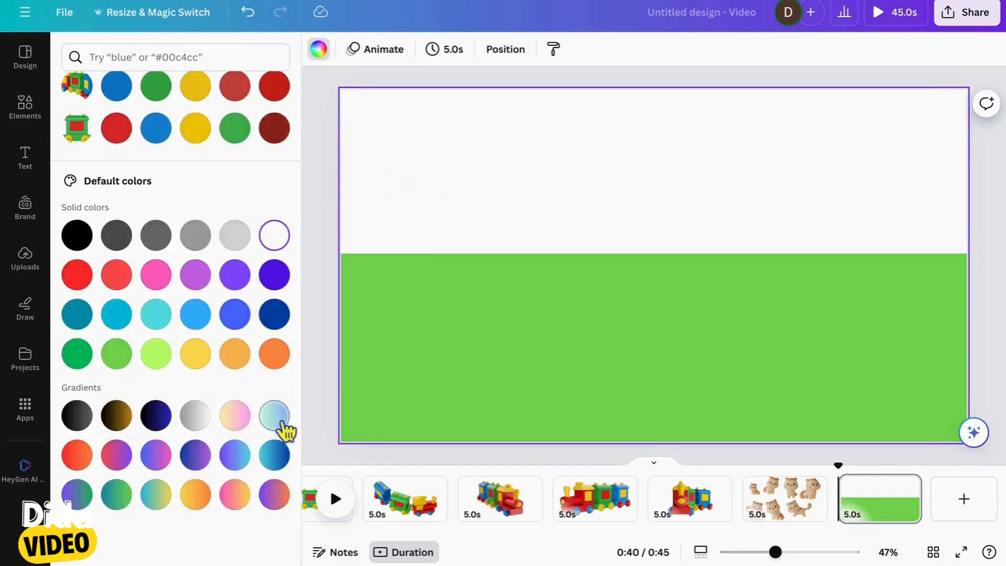
click(283, 424)
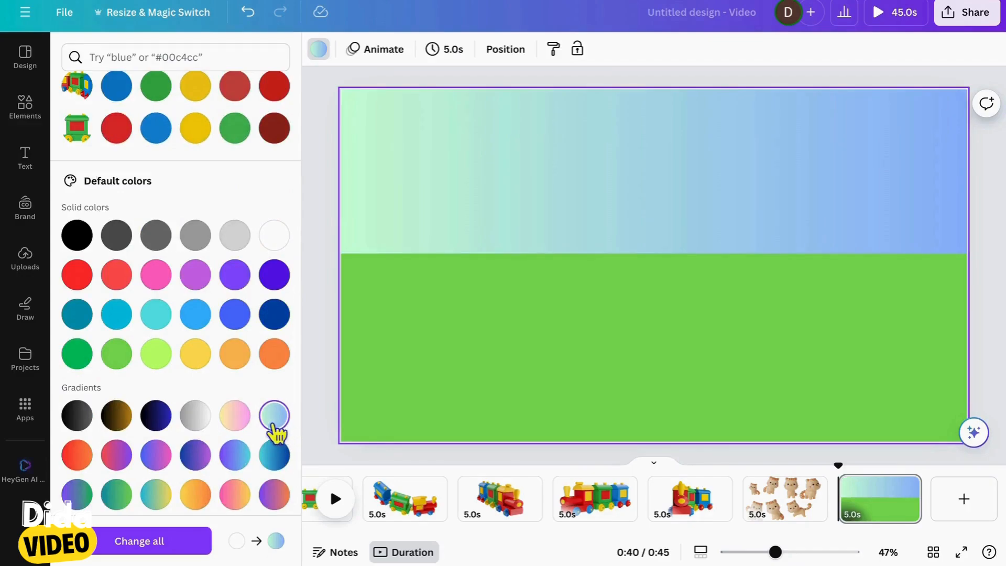
click(243, 430)
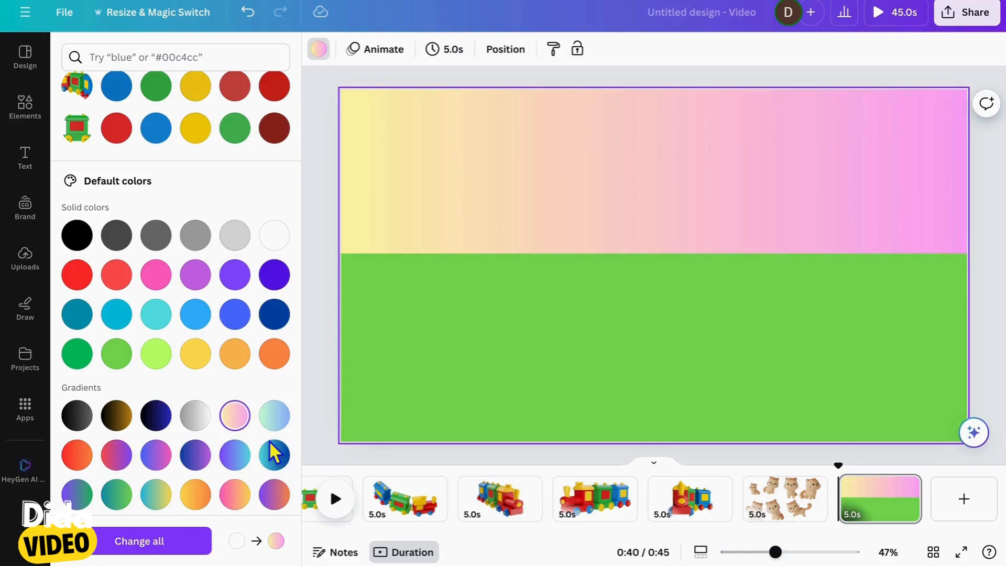
scroll(243, 299, up, 9)
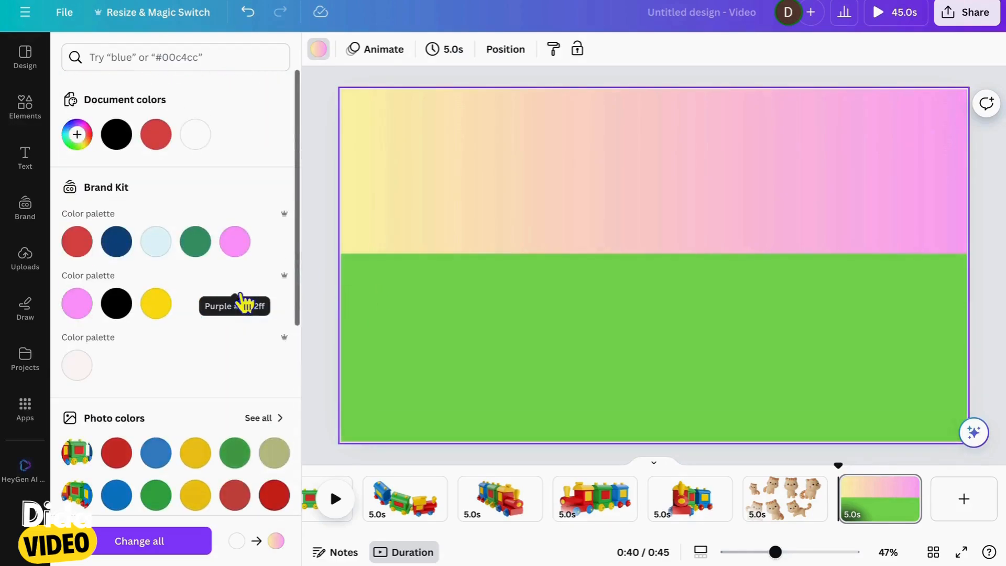
Search the elements for "sun 3D" and limit the results to graphics
click(27, 112)
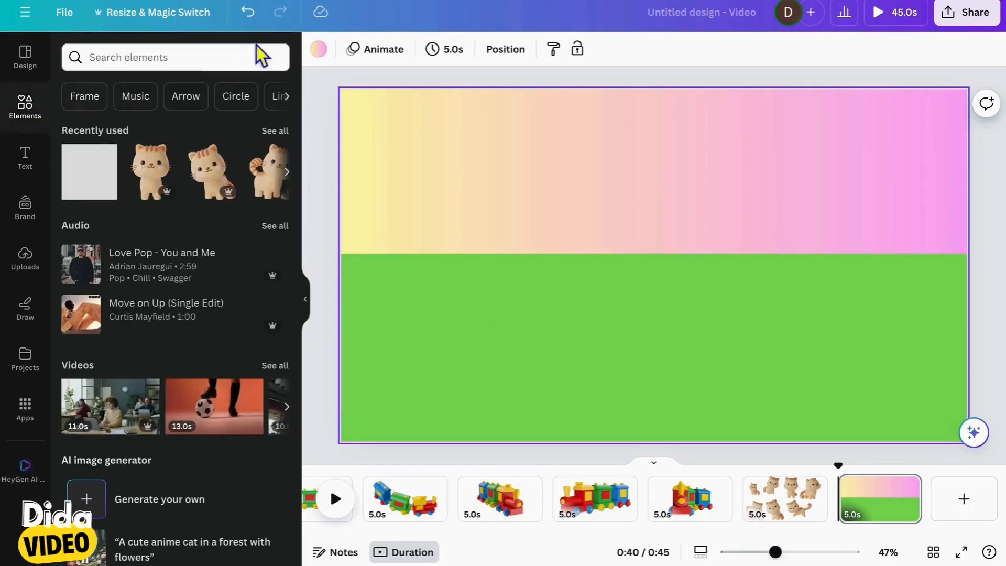
click(212, 61)
text(sun)
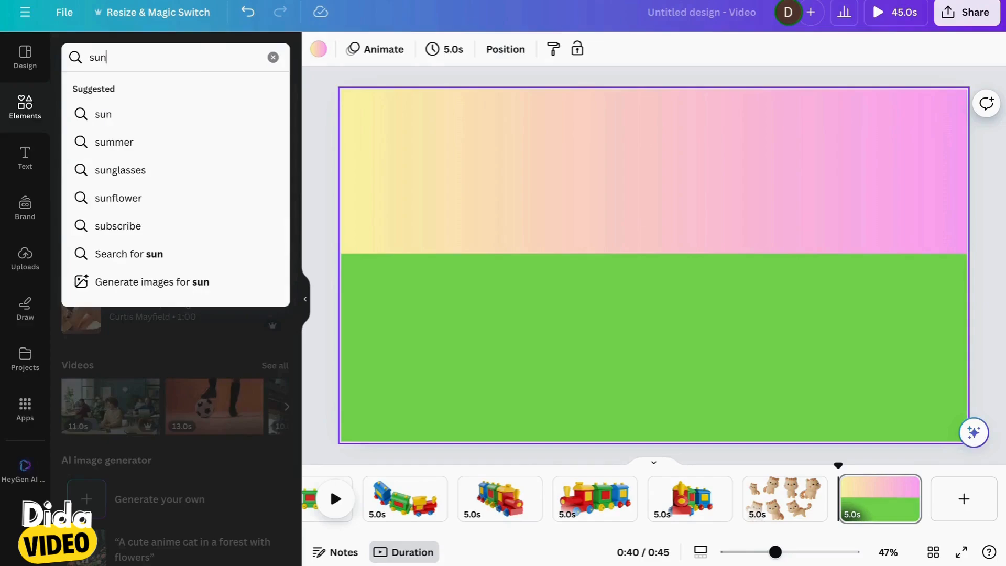
text( 3D)
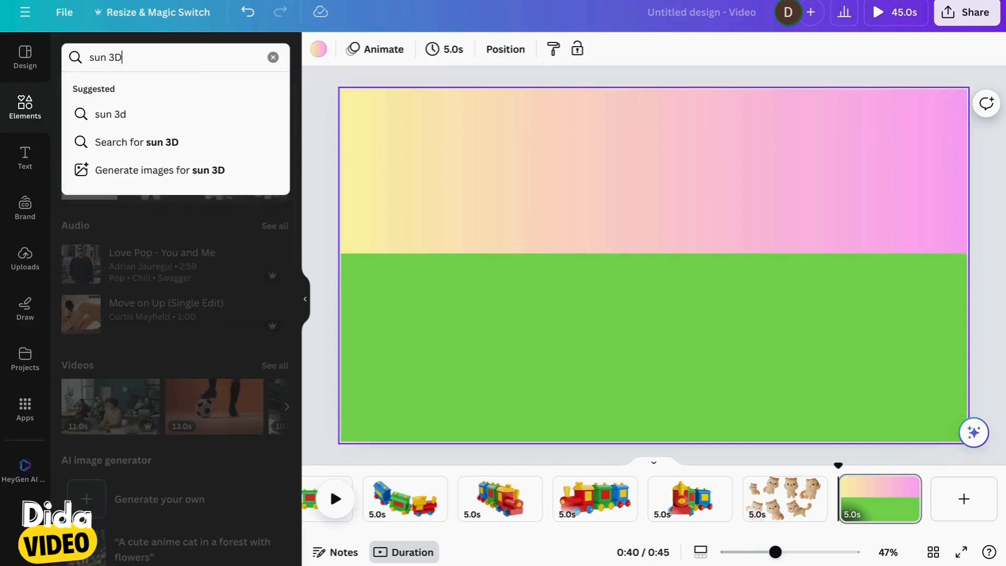
key(Return)
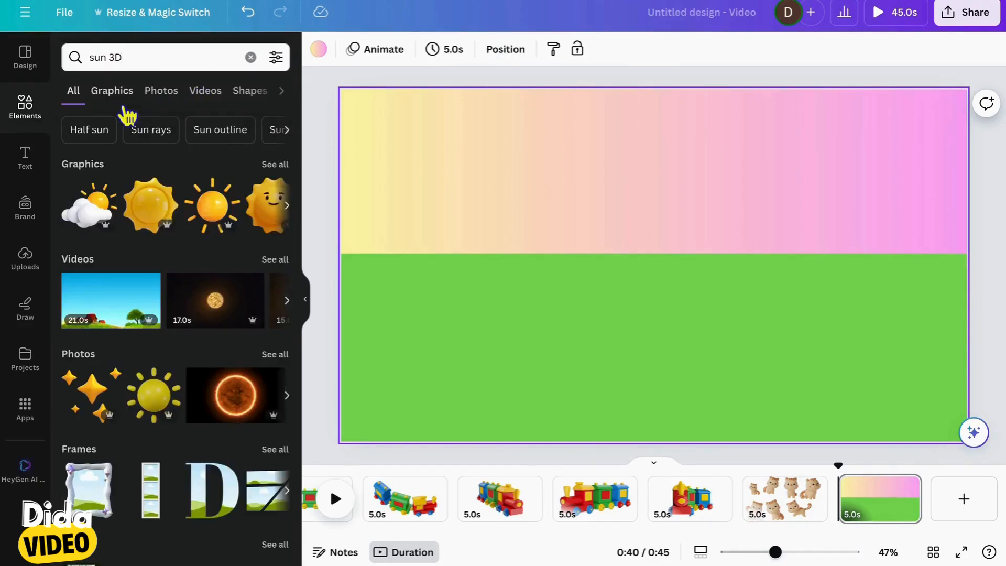
click(122, 105)
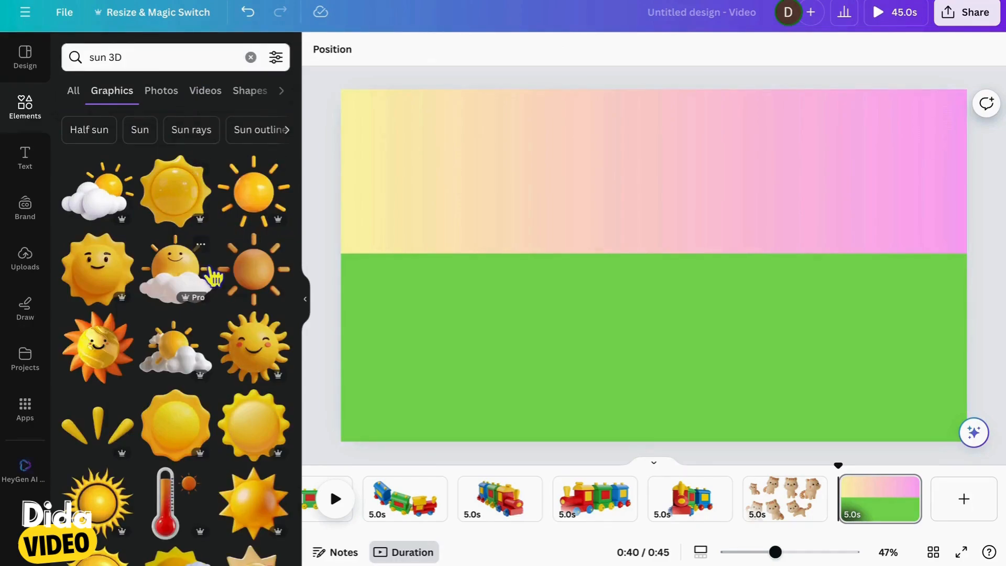
Add the orange sun with separate rays, scale it down, and place it in the page's upper-right corner
click(263, 190)
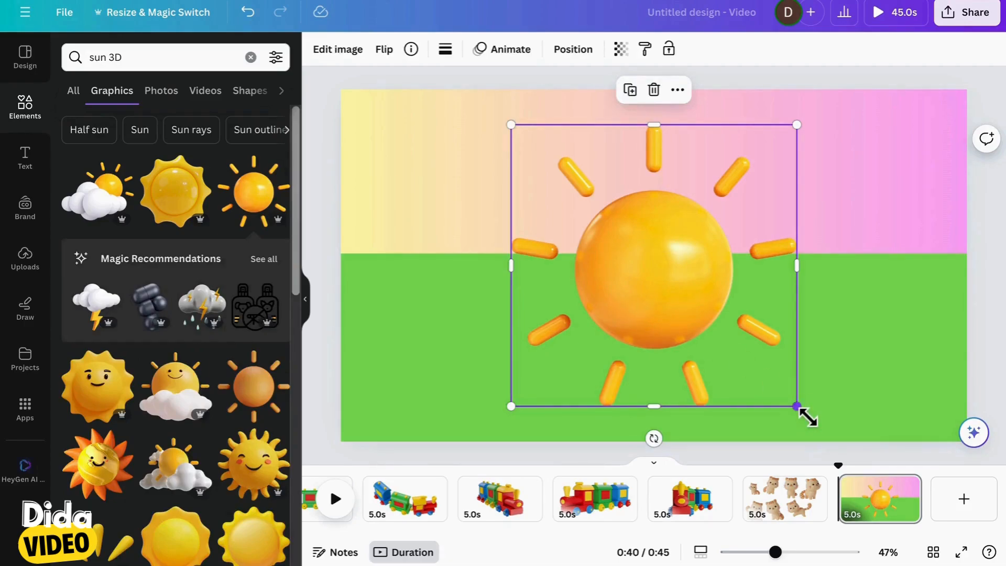
drag(802, 411, 653, 229)
drag(602, 209, 929, 162)
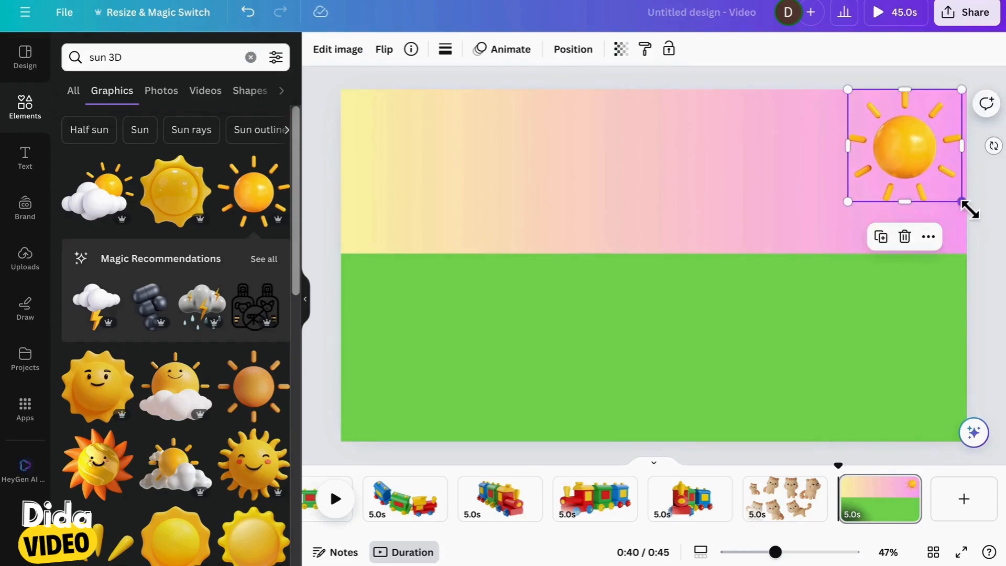
drag(961, 201, 948, 146)
Lower the green band to about a third of the page height and shift the sun slightly inward from the page's right edge
click(702, 288)
drag(662, 265, 652, 335)
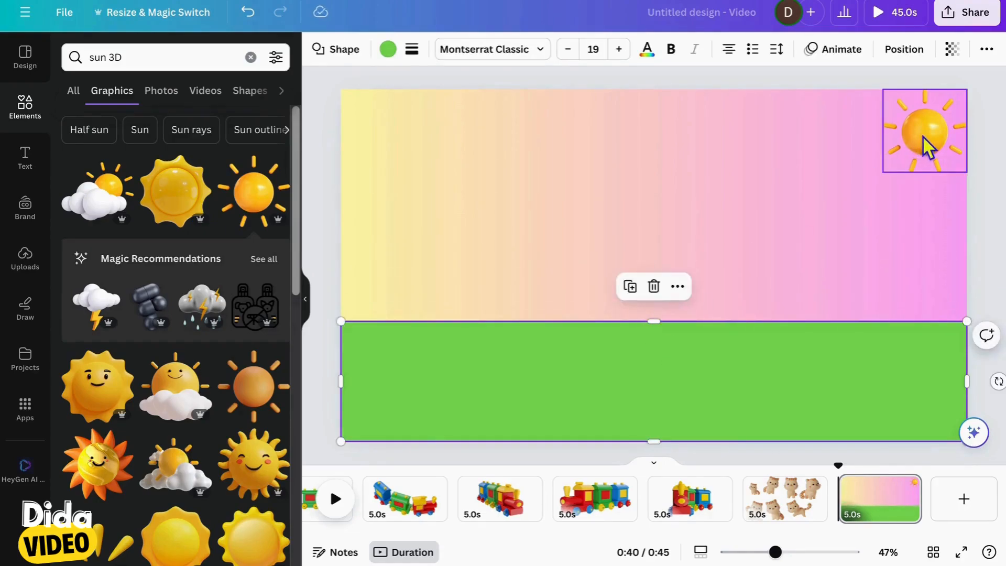
drag(926, 148, 911, 147)
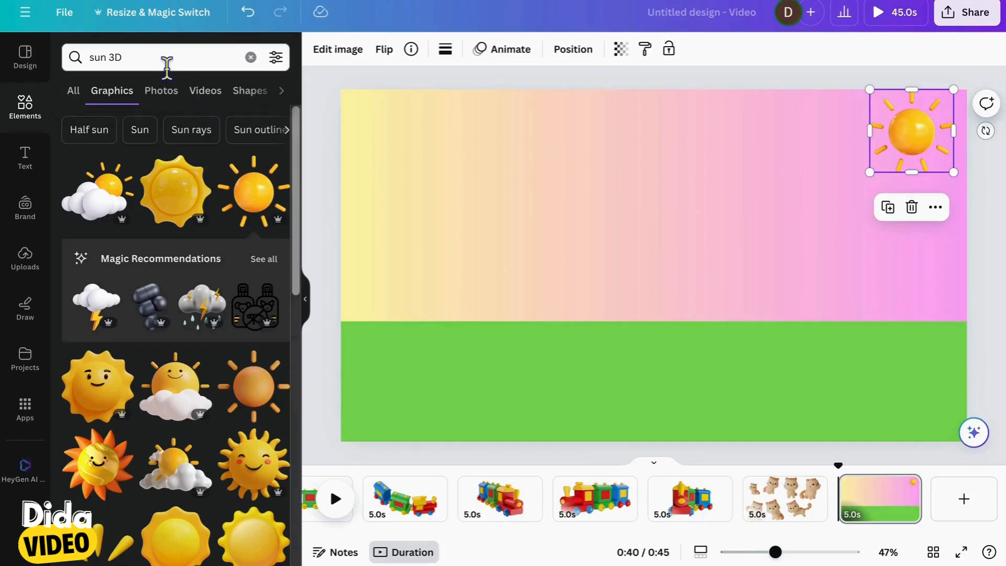
Search graphics for "bird 3D", add the white flying seagull, and place it at a small size just left of the sun
click(137, 65)
text(bird 3)
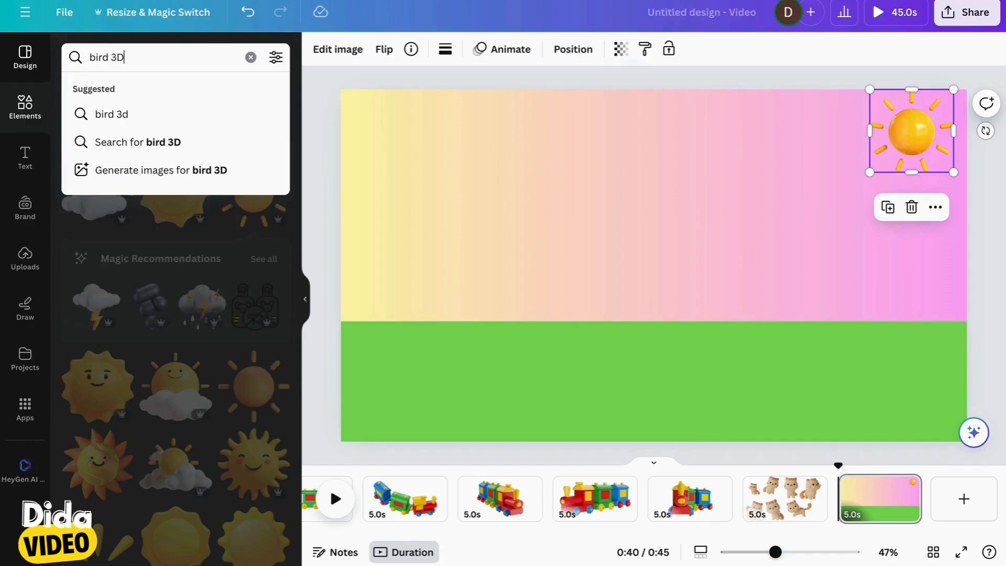
key(Return)
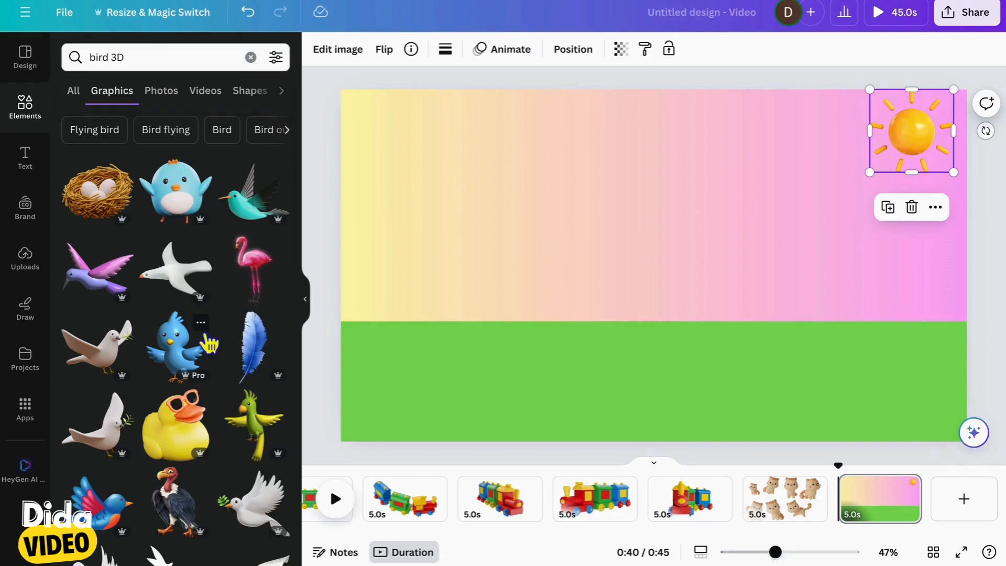
click(198, 298)
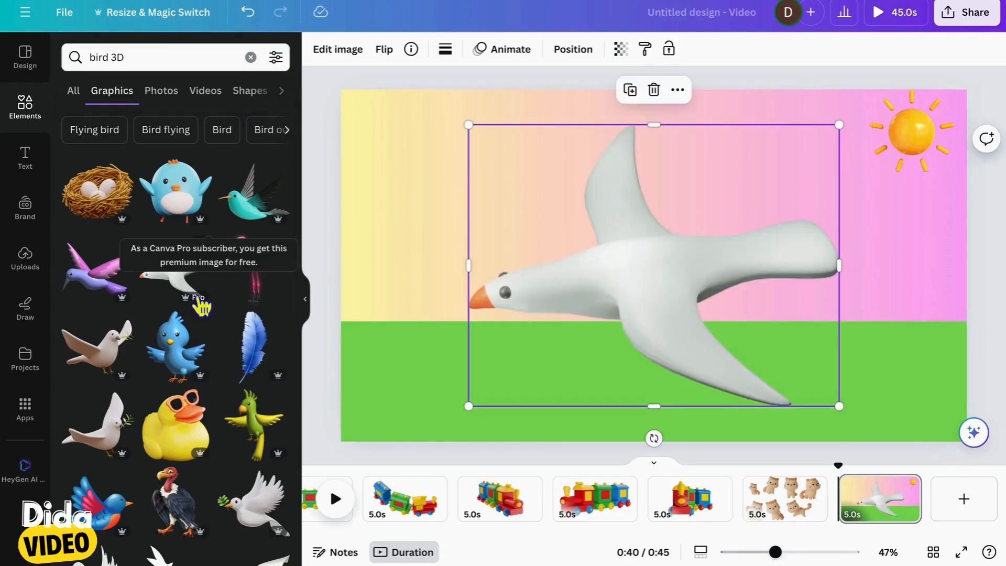
drag(841, 408, 821, 153)
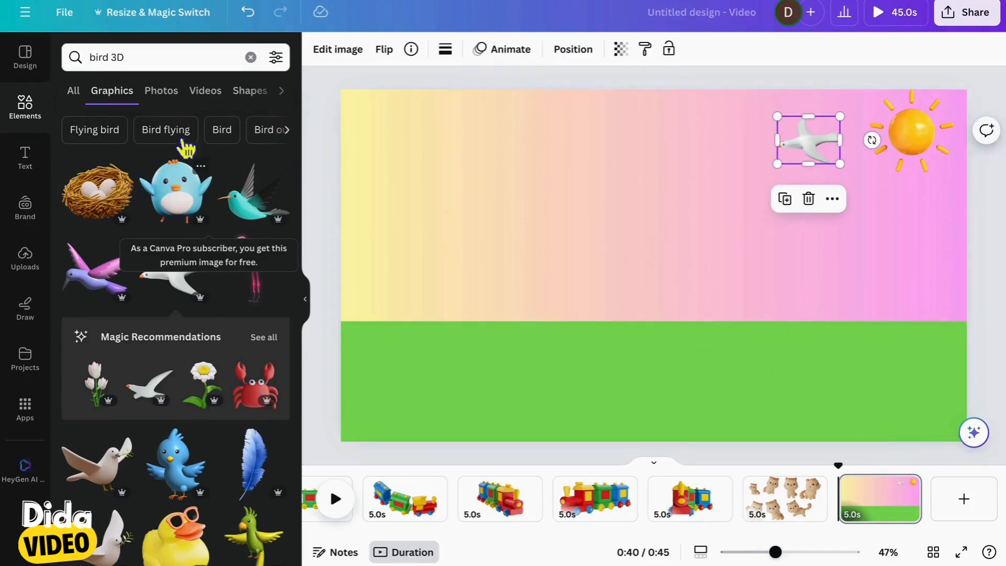
Search graphics for "clouds 3D" and add the white puffy cloud to the scene
drag(111, 66, 72, 67)
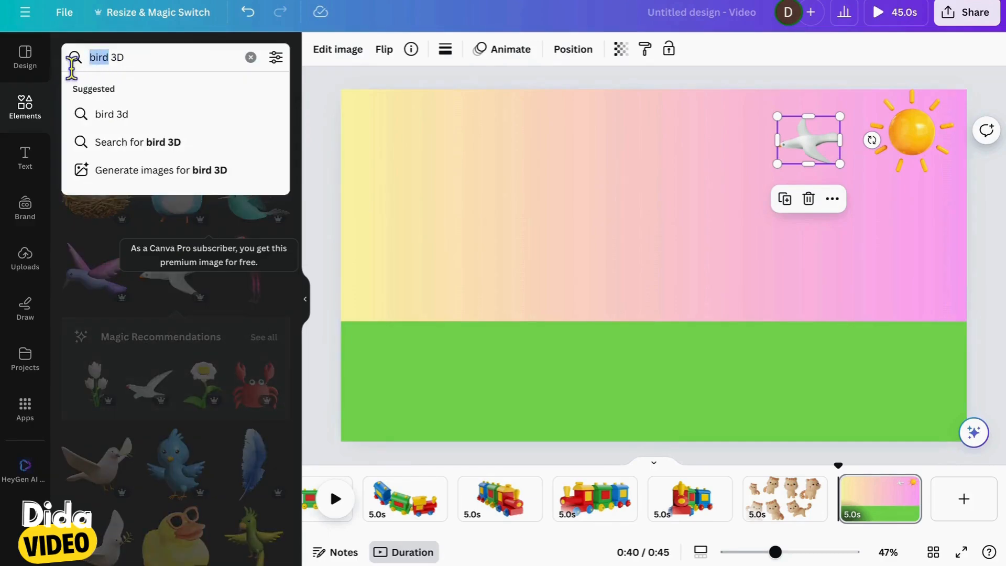
text(clouds)
key(Return)
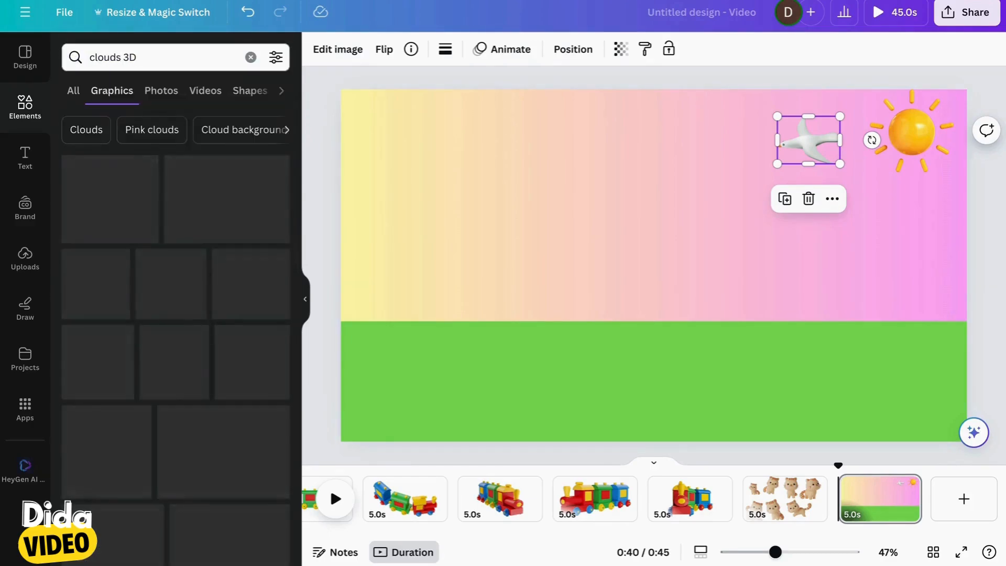
click(175, 191)
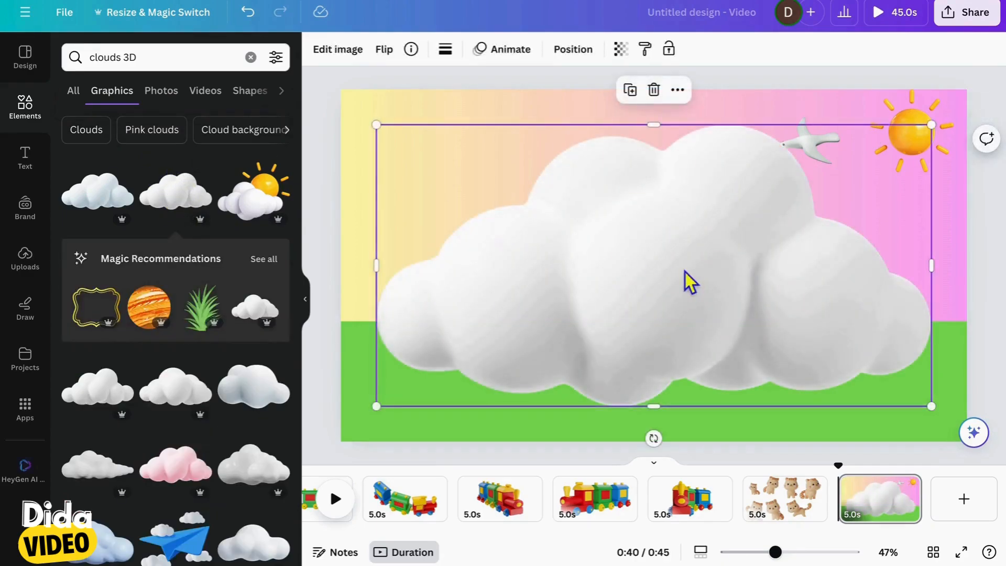
Scale the cloud down and duplicate it to make three clouds in the sky
drag(941, 411, 831, 231)
click(449, 101)
key(ctrl+d)
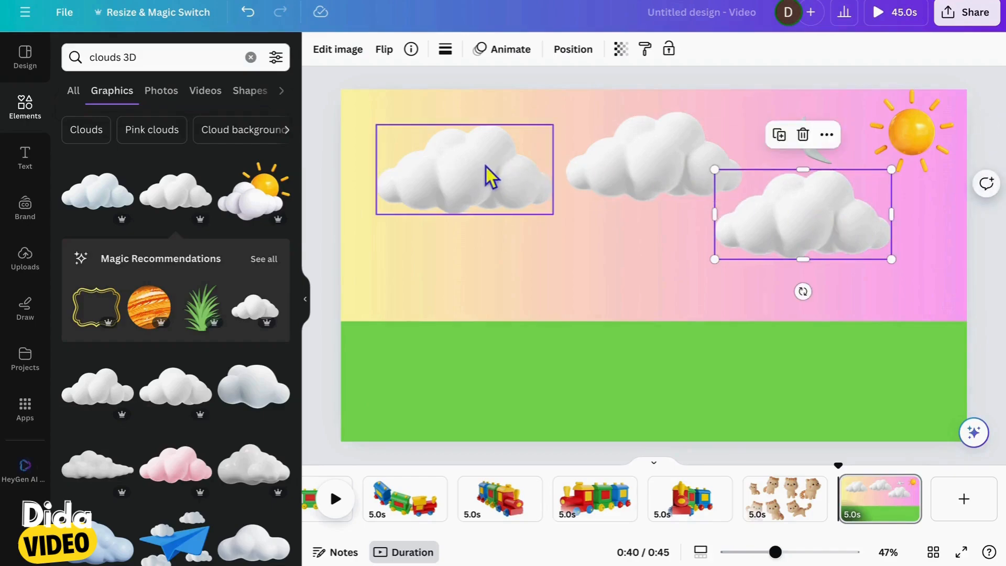
Shrink the three clouds to a similar size and line them up along the top of the sky, left of the bird
drag(489, 175, 465, 150)
drag(531, 192, 472, 162)
click(660, 188)
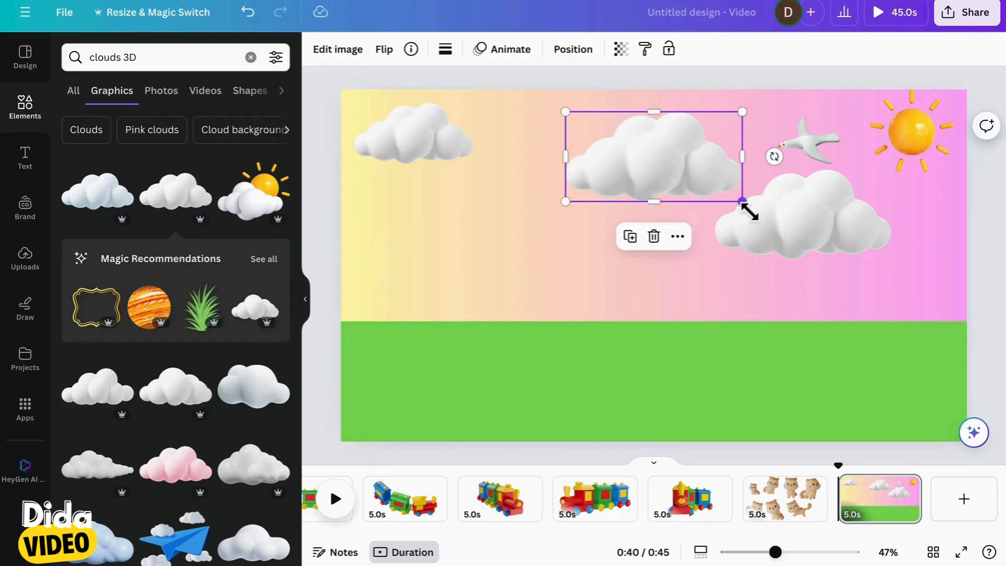
drag(743, 203, 578, 140)
click(862, 246)
drag(899, 266, 732, 140)
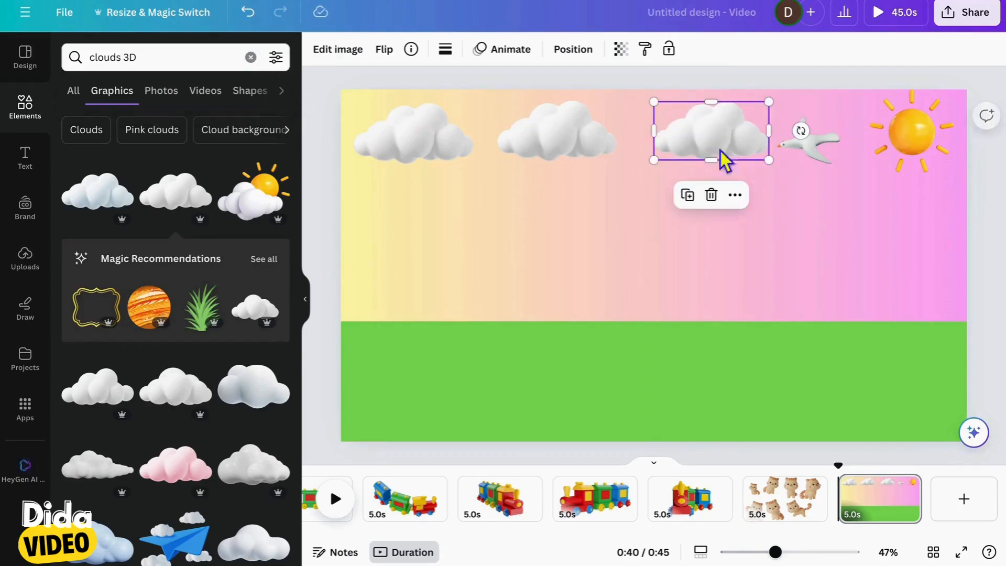
click(692, 272)
Hide the elements library and open the third page, which holds the side-view toy train
scroll(467, 516, left, 2)
scroll(467, 516, left, 3)
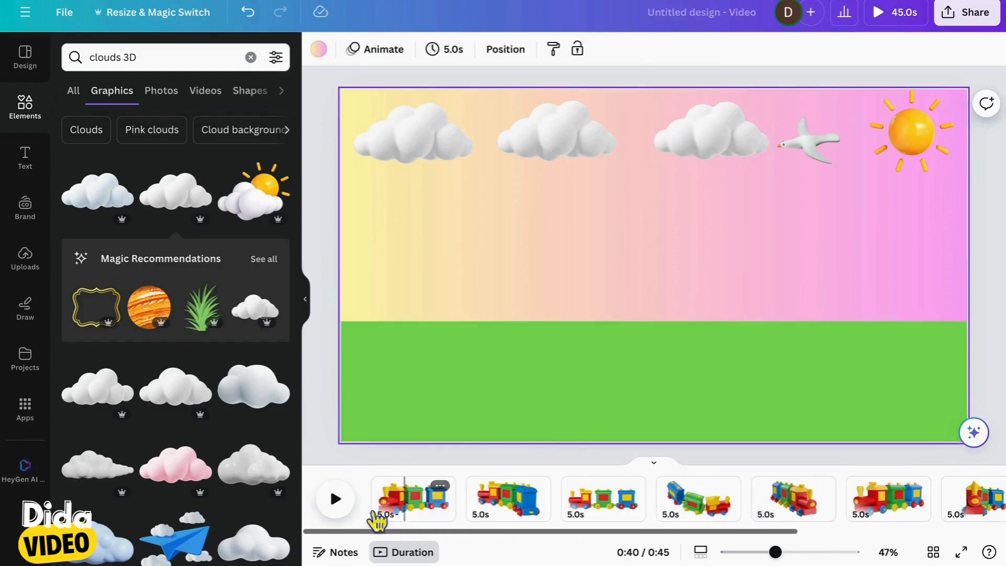
click(306, 309)
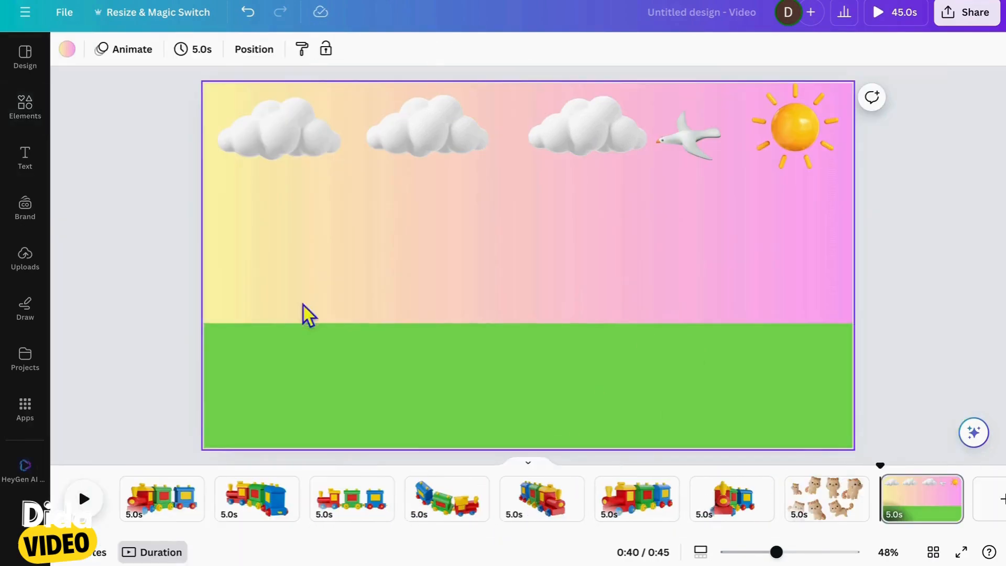
click(379, 518)
scroll(376, 516, right, 1)
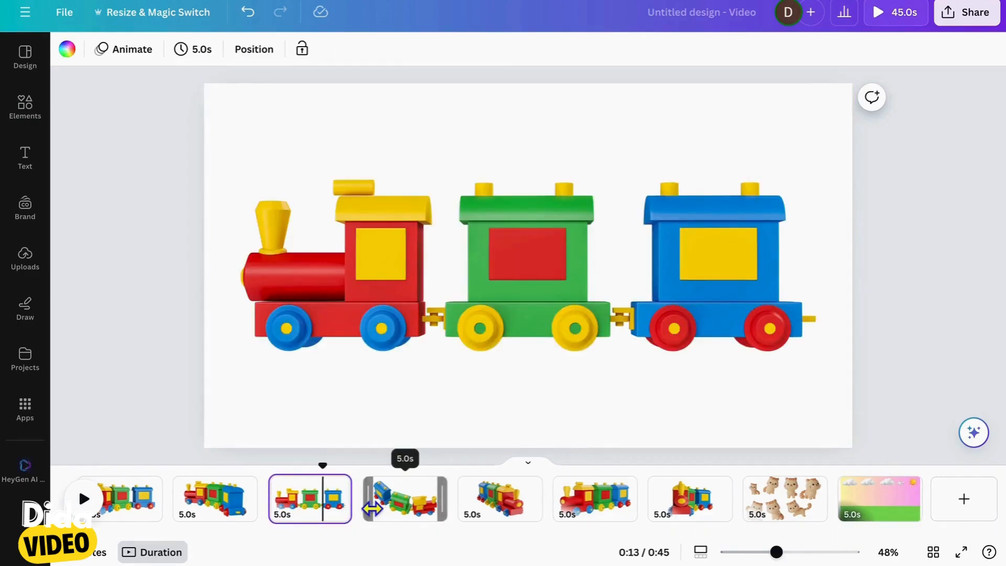
Copy the side-view toy train onto the landscape page, scale it down and place it in the right half of the scene
click(422, 301)
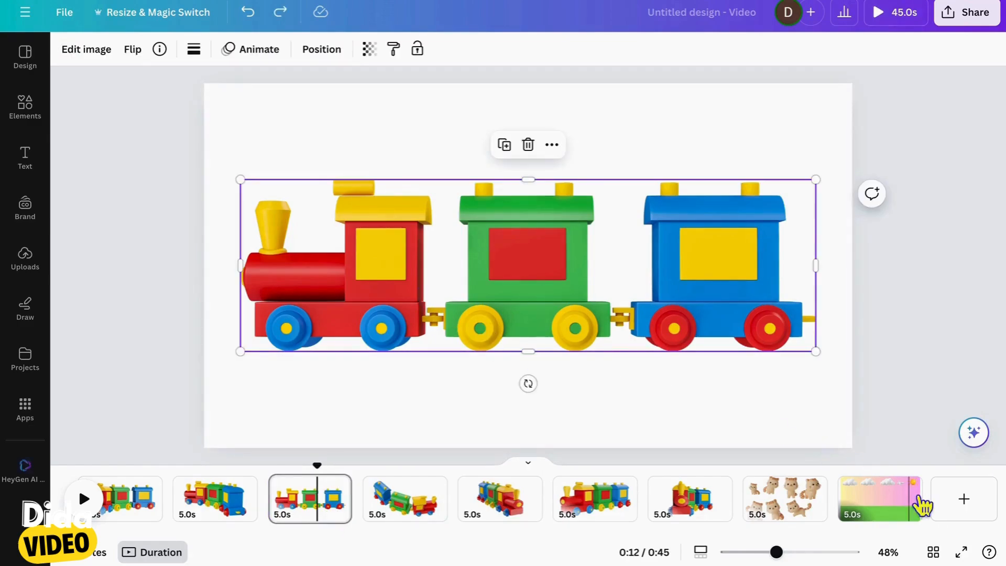
click(900, 515)
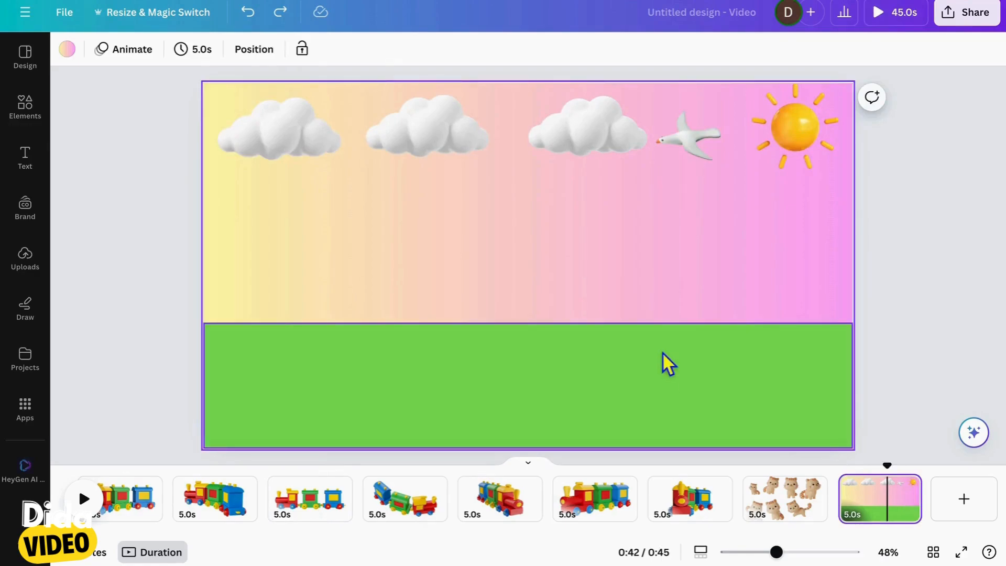
key(ctrl+v)
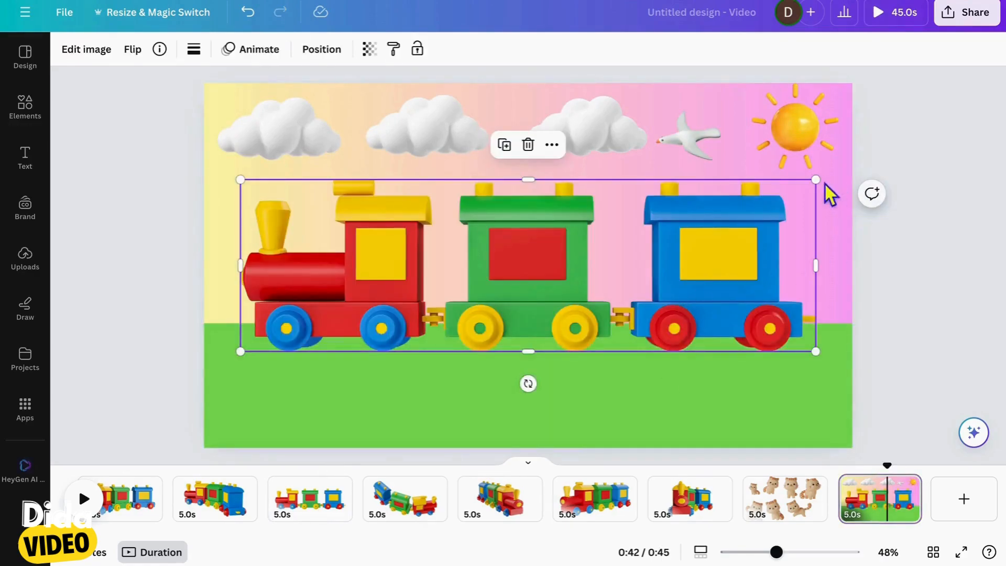
drag(825, 187, 643, 262)
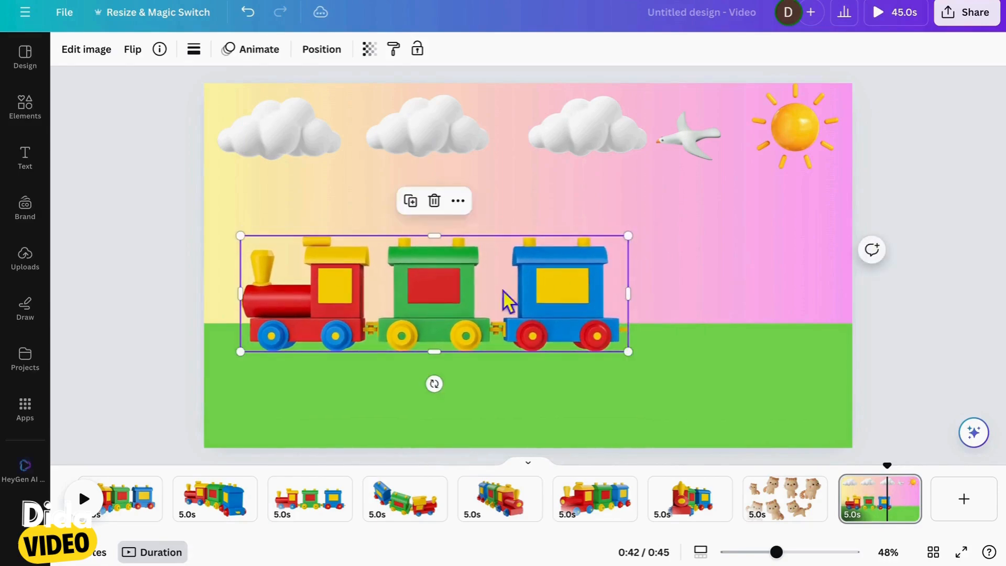
drag(509, 300, 726, 312)
Lower the upper edge of the green ground strip and move the train down onto it
click(272, 402)
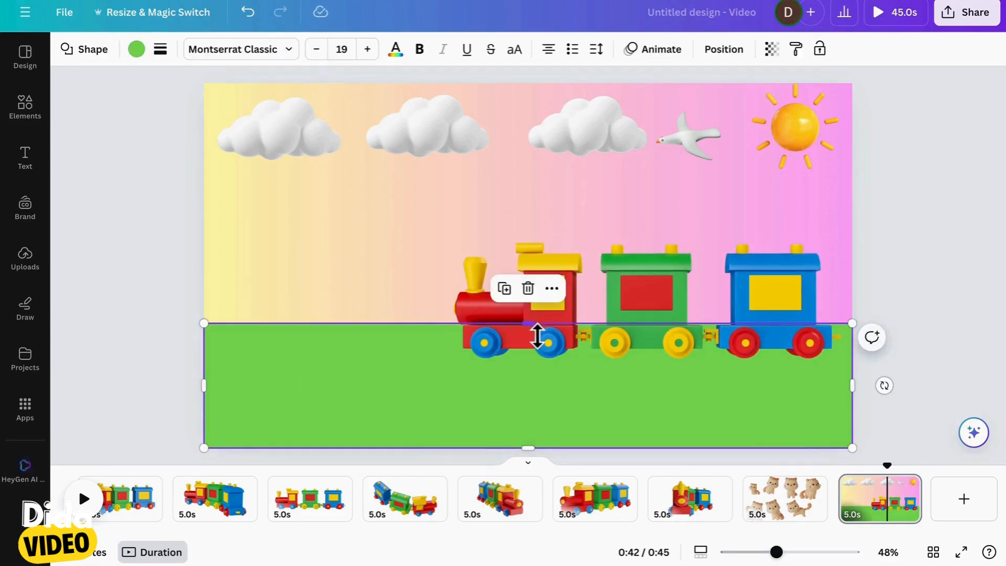
drag(531, 329, 536, 361)
click(647, 313)
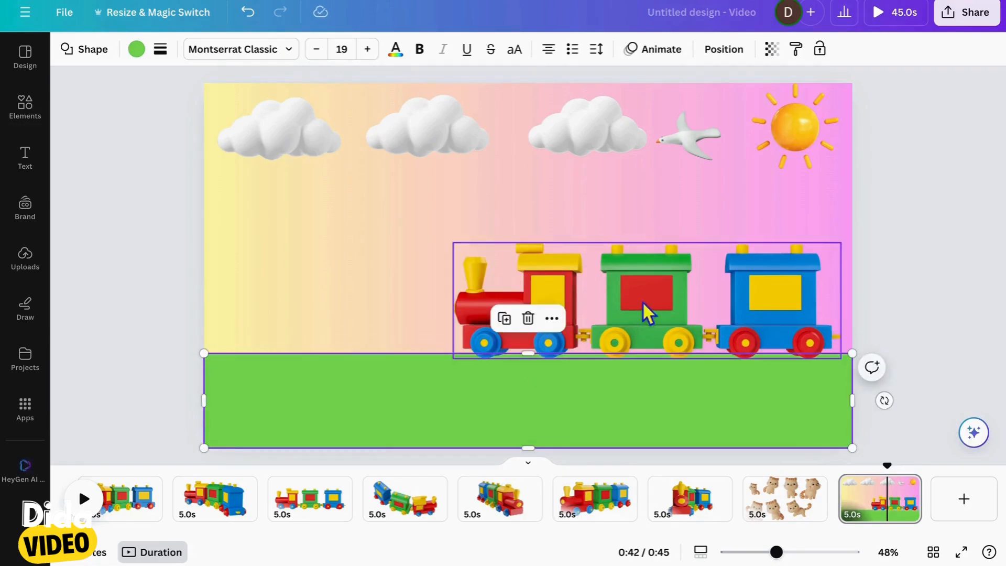
drag(646, 312, 635, 343)
Raise the upper edge of the green ground and enlarge the train toward the left, adjusting its height over the ground
click(359, 399)
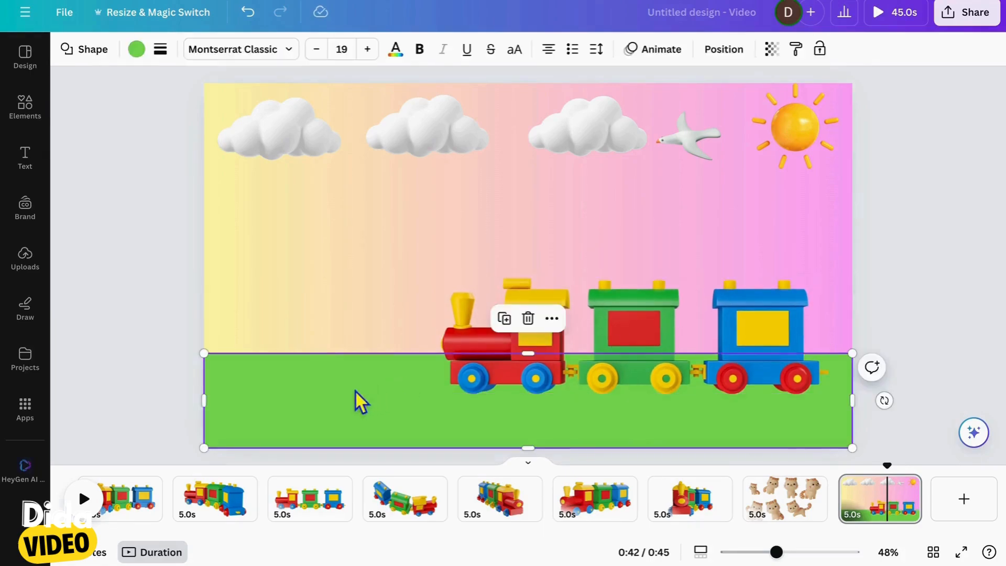
drag(539, 367, 540, 327)
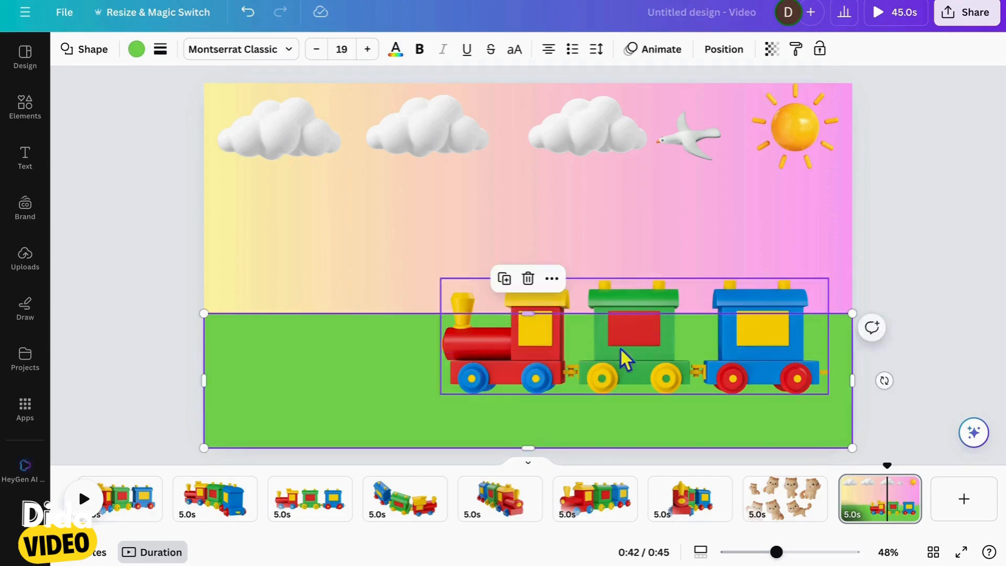
click(702, 242)
drag(685, 356, 687, 332)
drag(443, 249, 373, 227)
drag(677, 308, 684, 326)
Lower the green ground's upper edge again and shift the train down so its wheels stand on the grass
click(321, 390)
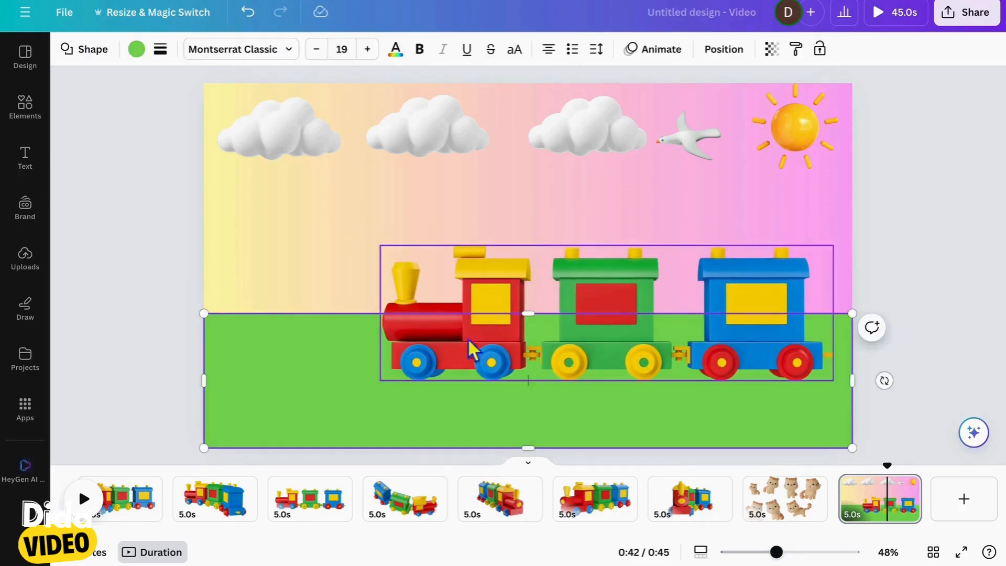
drag(539, 317, 542, 361)
drag(692, 322, 692, 353)
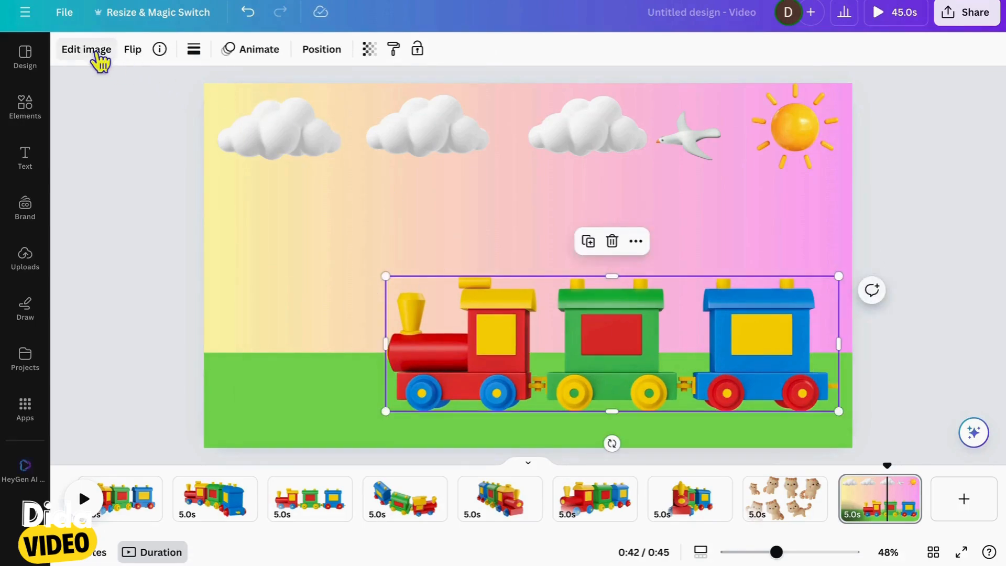
click(546, 353)
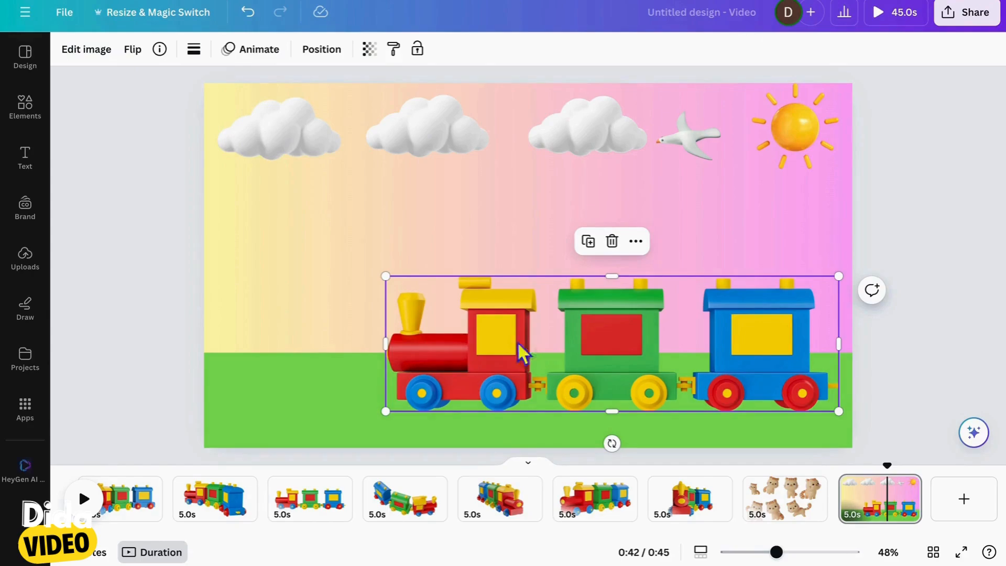
click(370, 317)
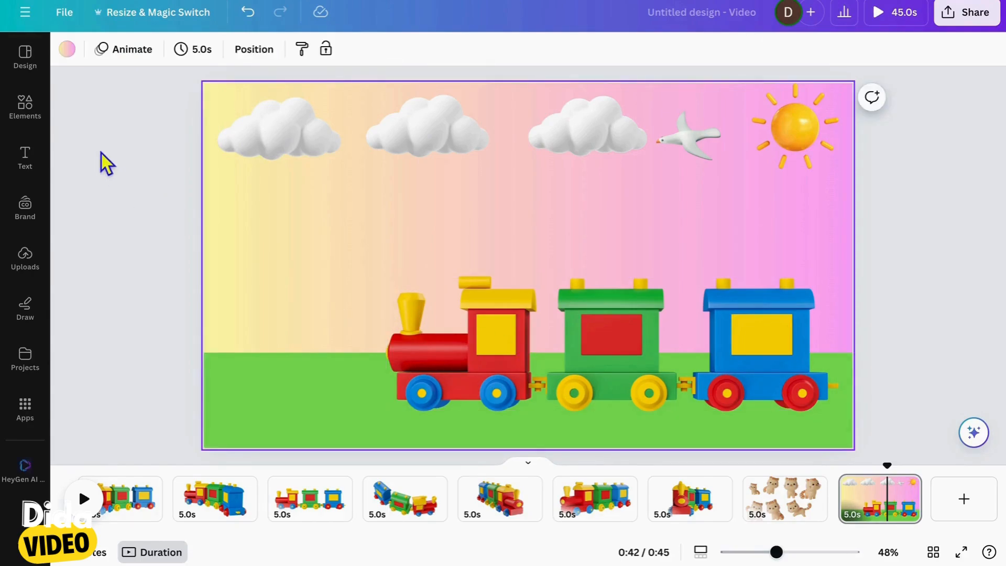
Search graphics for "shadow" and add a soft, flat oval shadow to the scene
click(39, 120)
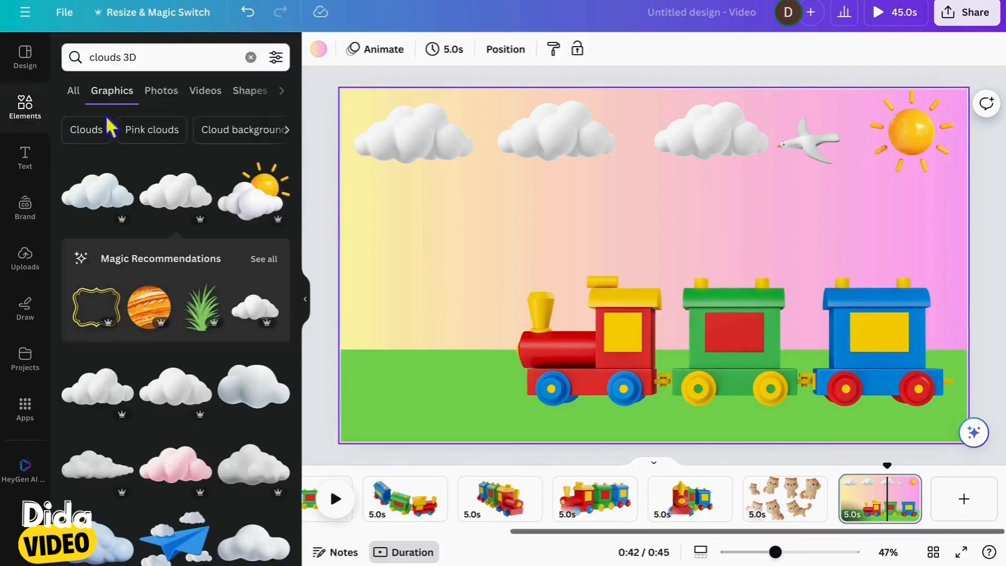
click(251, 57)
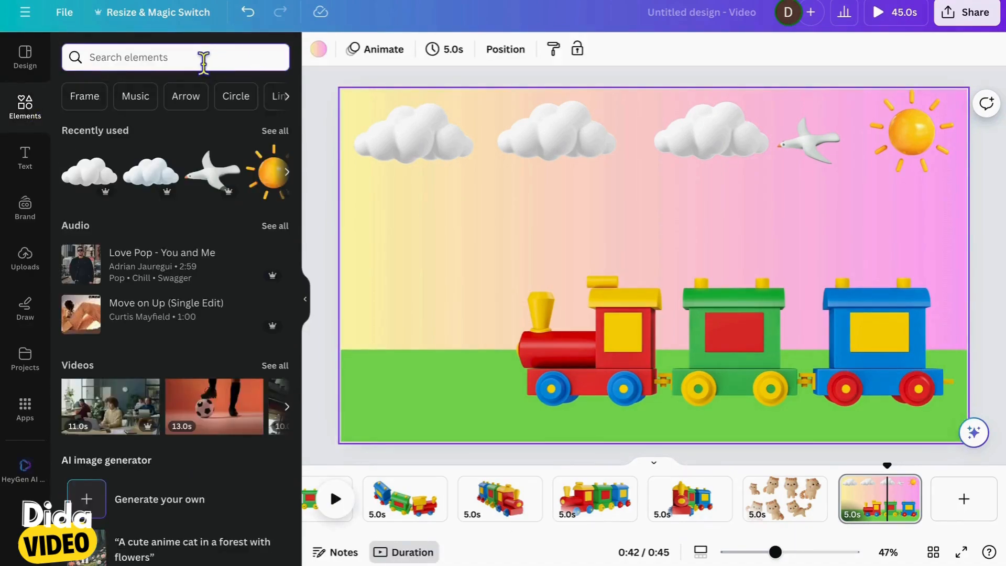
text(shadow)
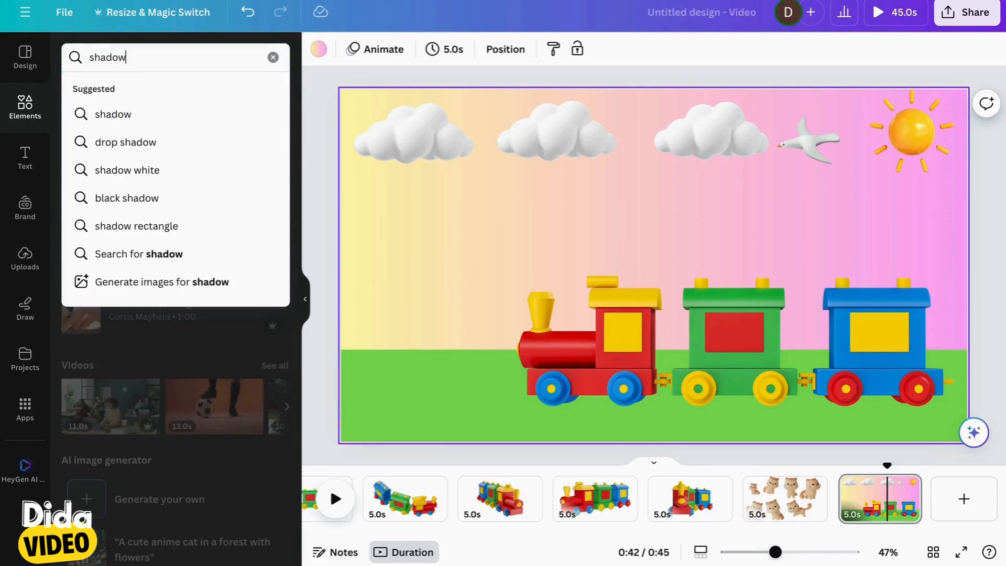
key(Return)
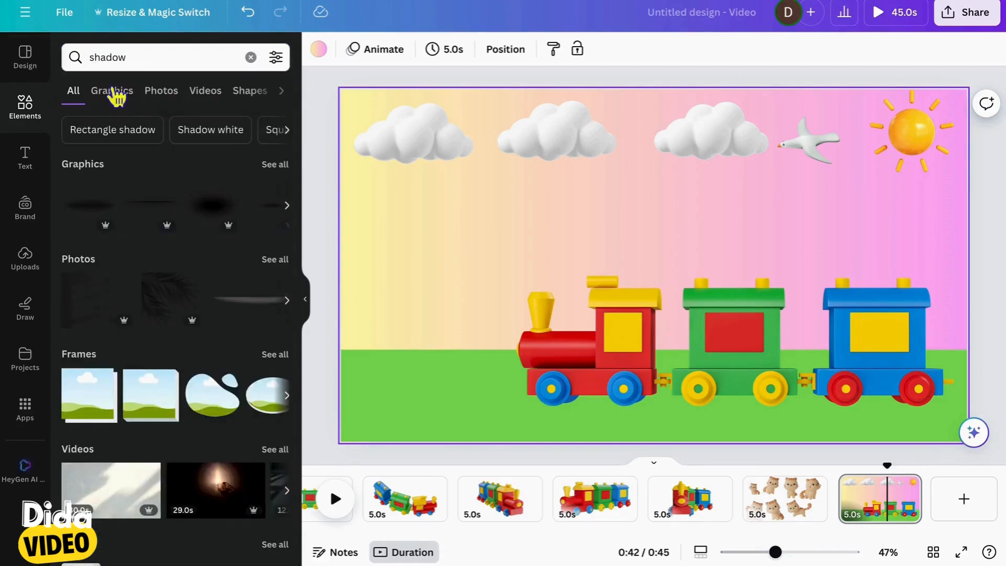
click(114, 94)
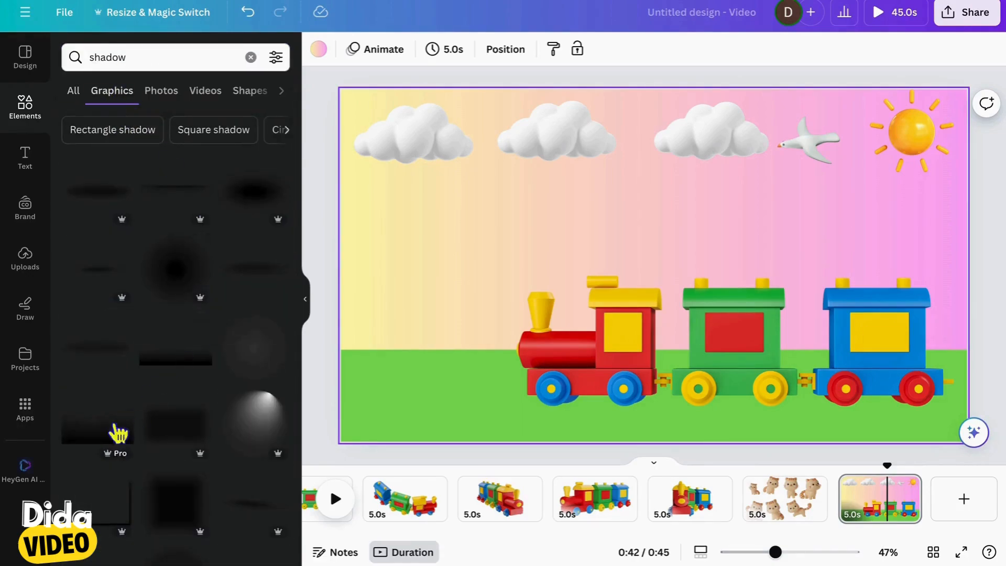
click(121, 202)
Resize the oval shadow to slightly wider than the train and center it around the train's wheels
drag(678, 249, 749, 371)
drag(442, 322, 472, 316)
mouse_move(696, 398)
mouse_down()
mouse_move(681, 394)
mouse_move(692, 397)
mouse_up()
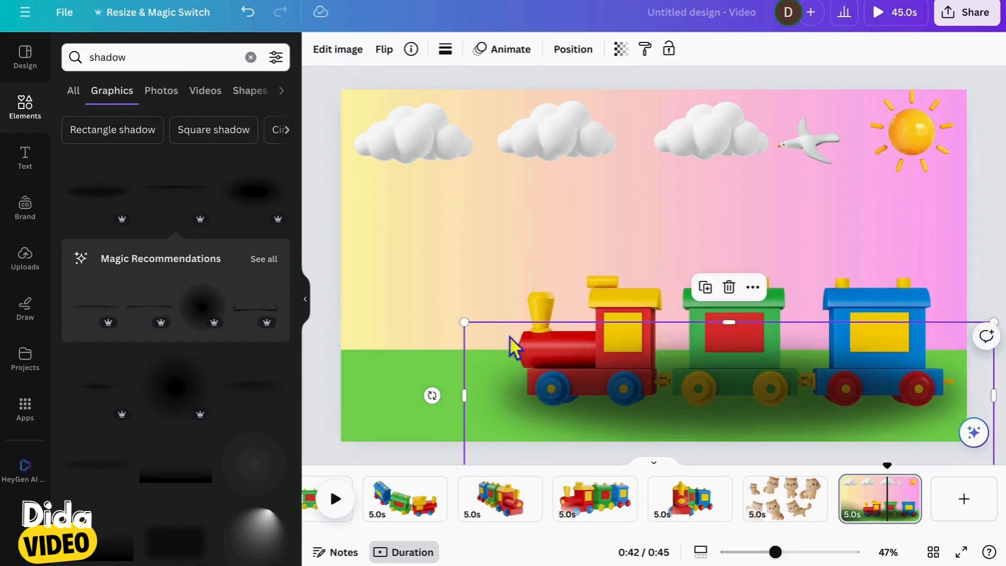
drag(466, 326, 488, 333)
drag(723, 402, 740, 406)
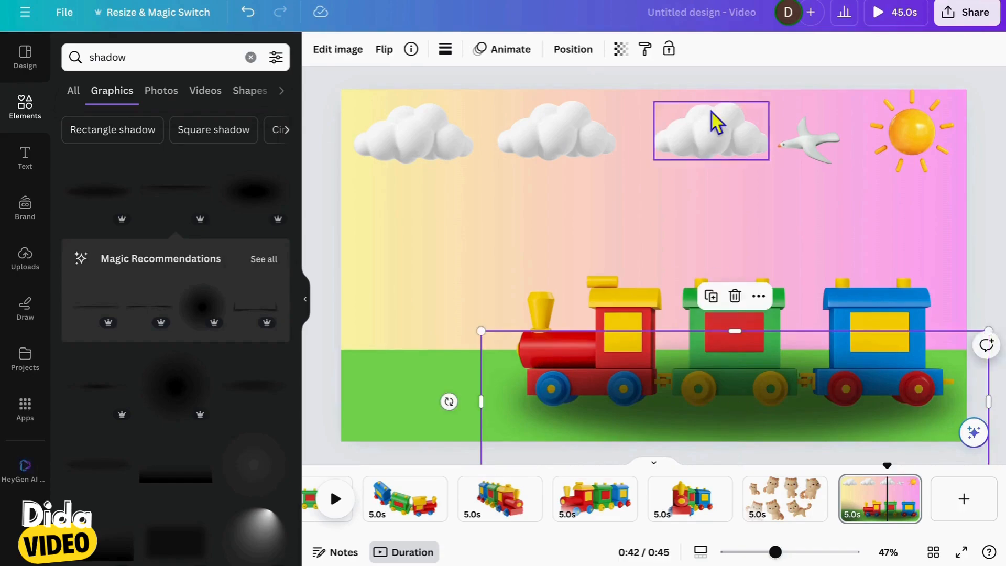
Reorder the layers so the shadow sits directly behind the train
click(573, 50)
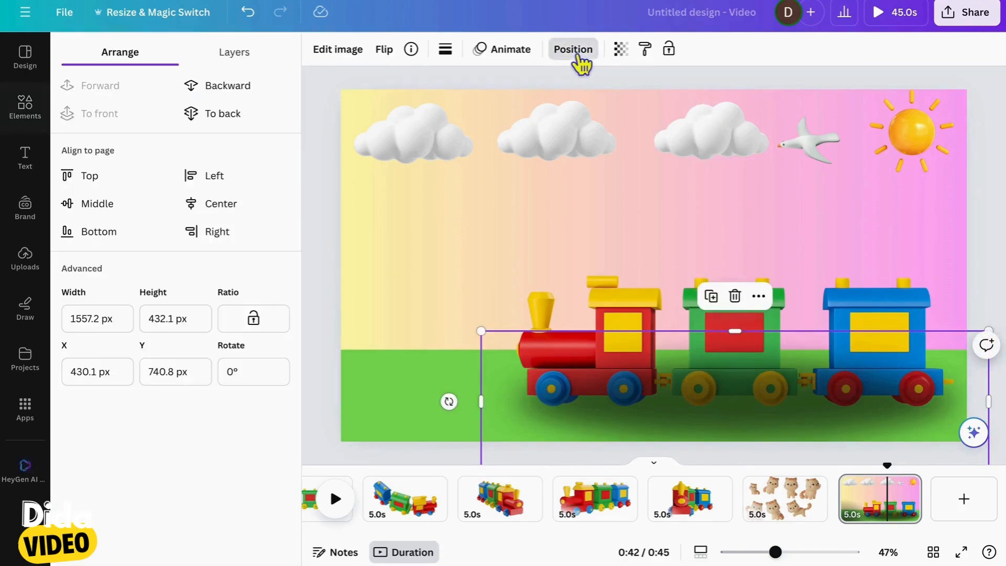
click(261, 53)
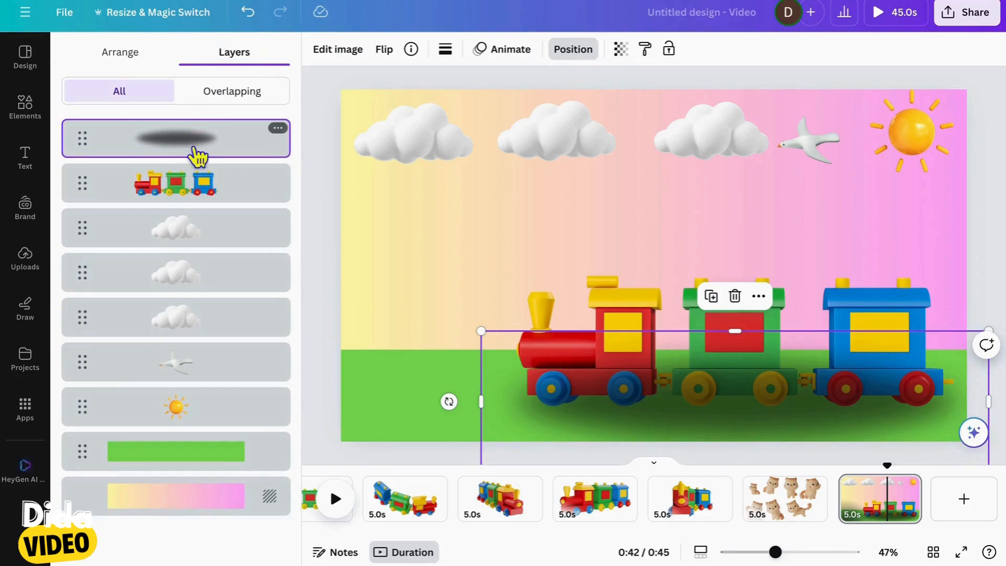
drag(198, 158, 192, 210)
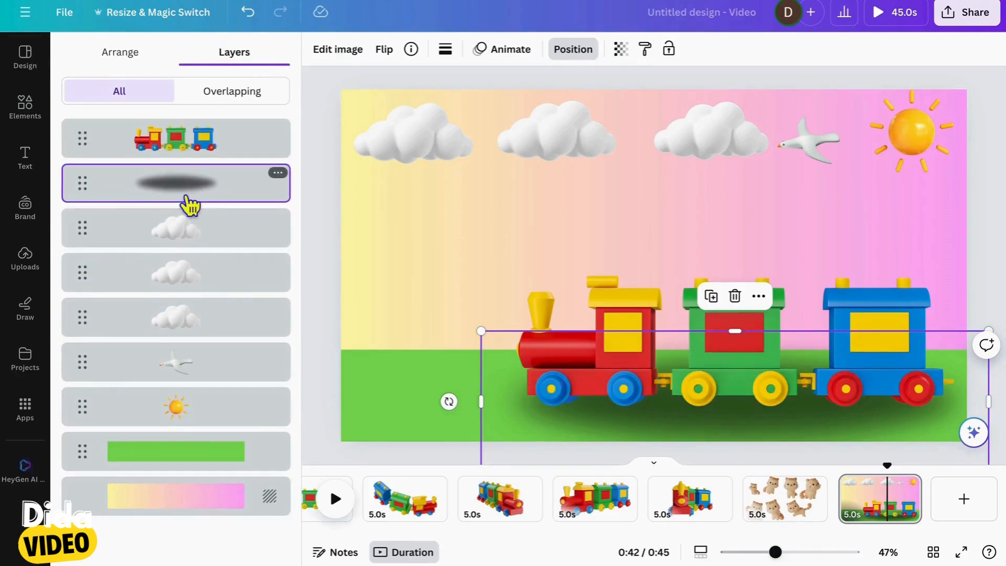
click(409, 367)
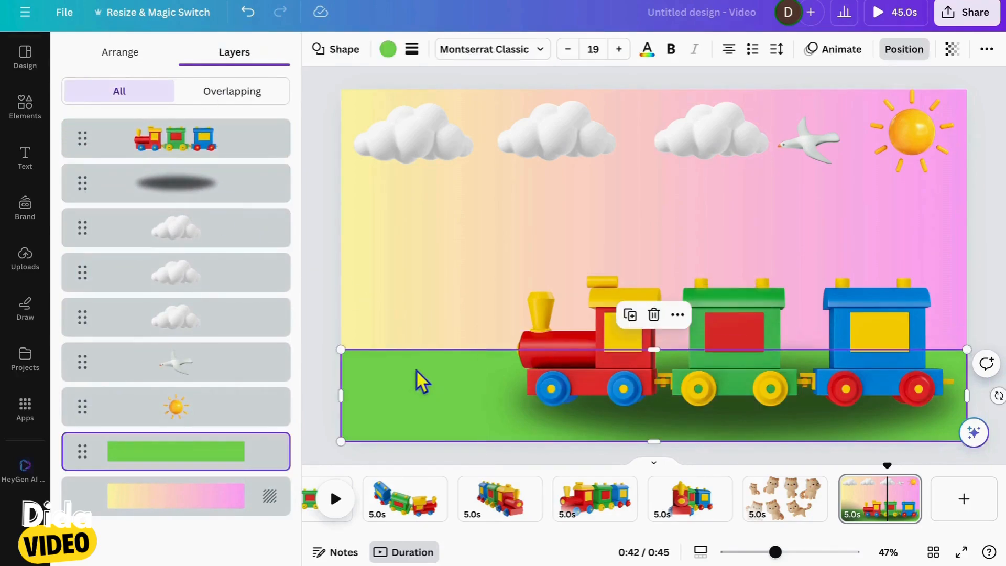
click(470, 283)
Group the train with its shadow and close the layer list
click(197, 141)
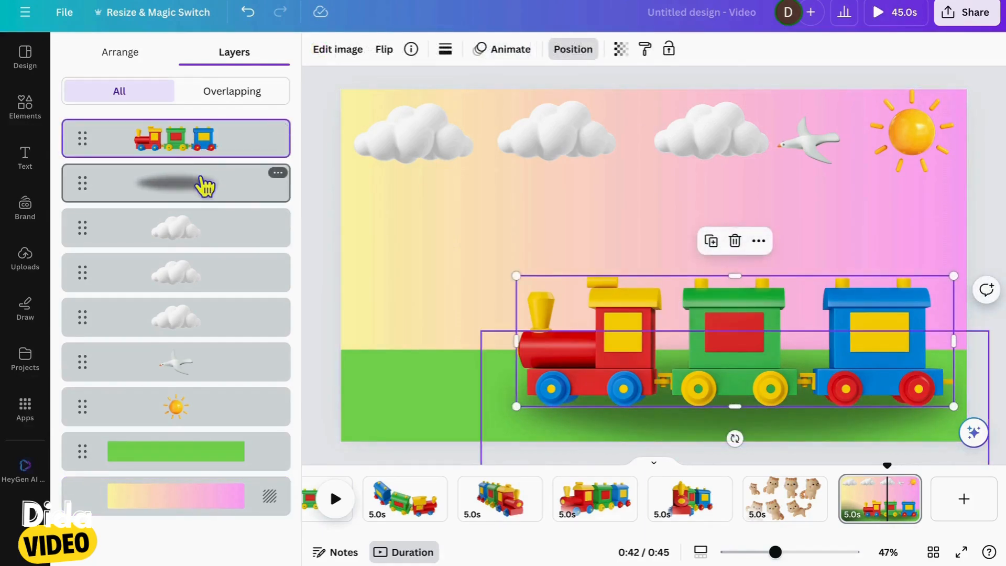
shift+click(204, 186)
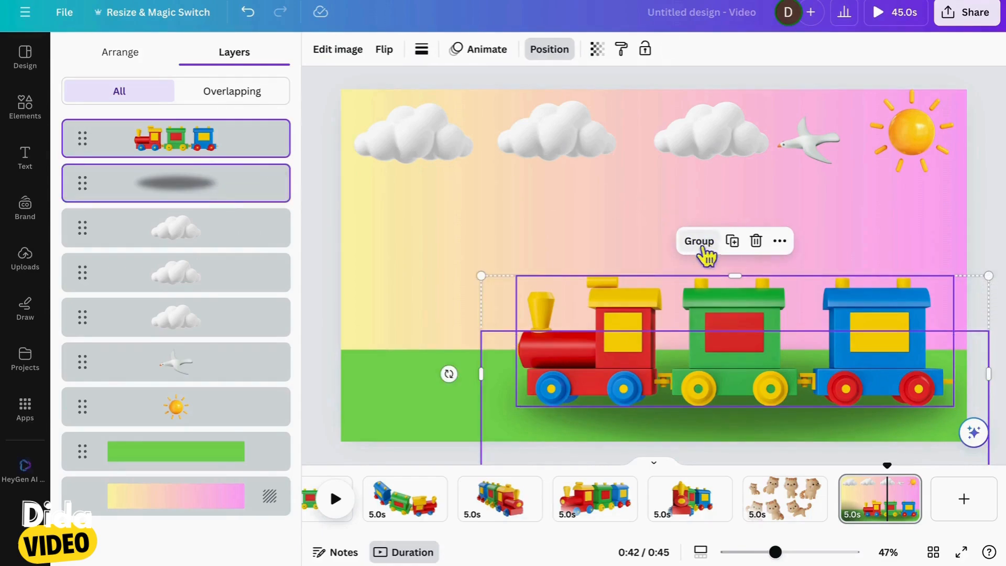
click(700, 241)
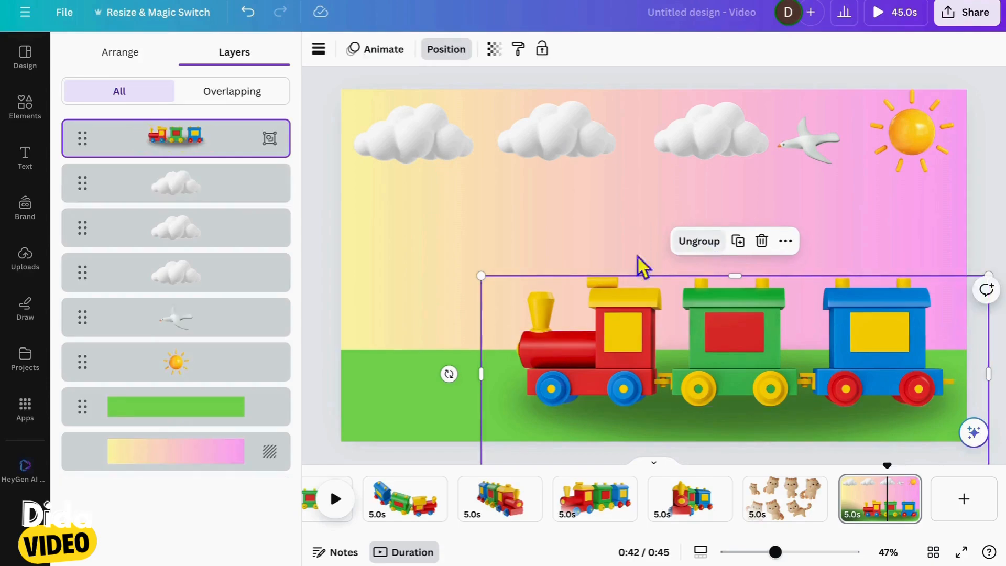
click(435, 427)
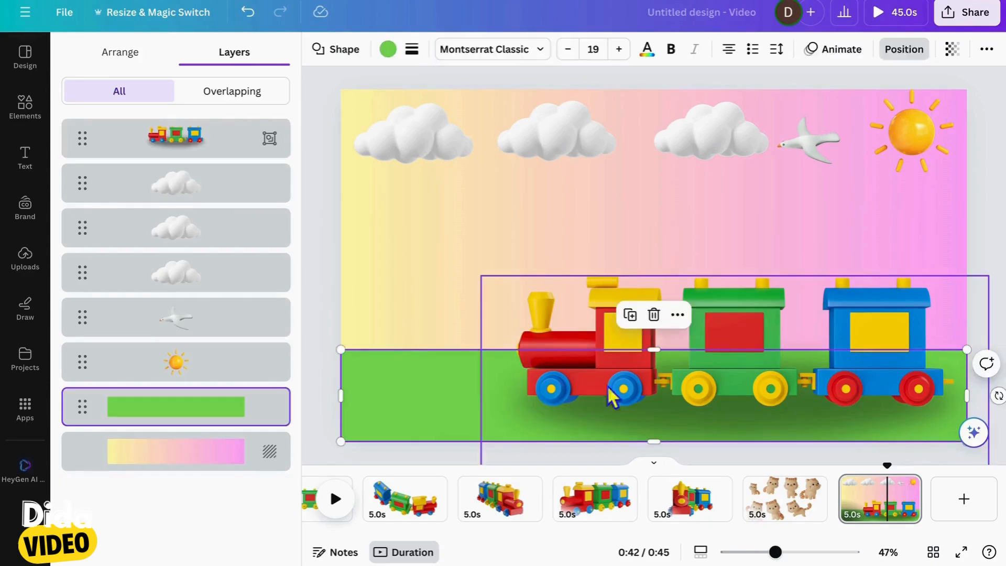
click(320, 310)
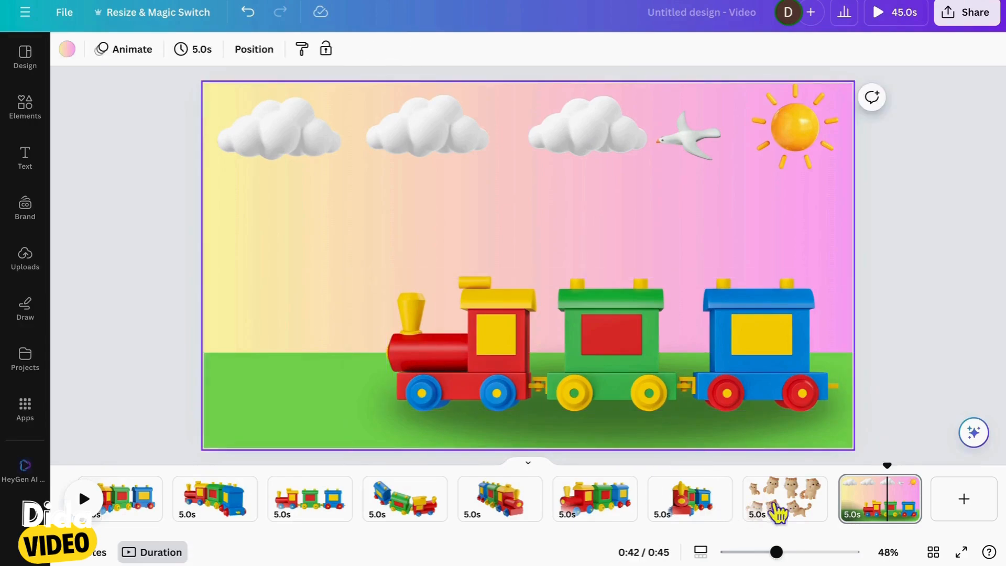
Copy the front-facing standing cat from the cat page onto the landscape train page
click(800, 511)
click(590, 186)
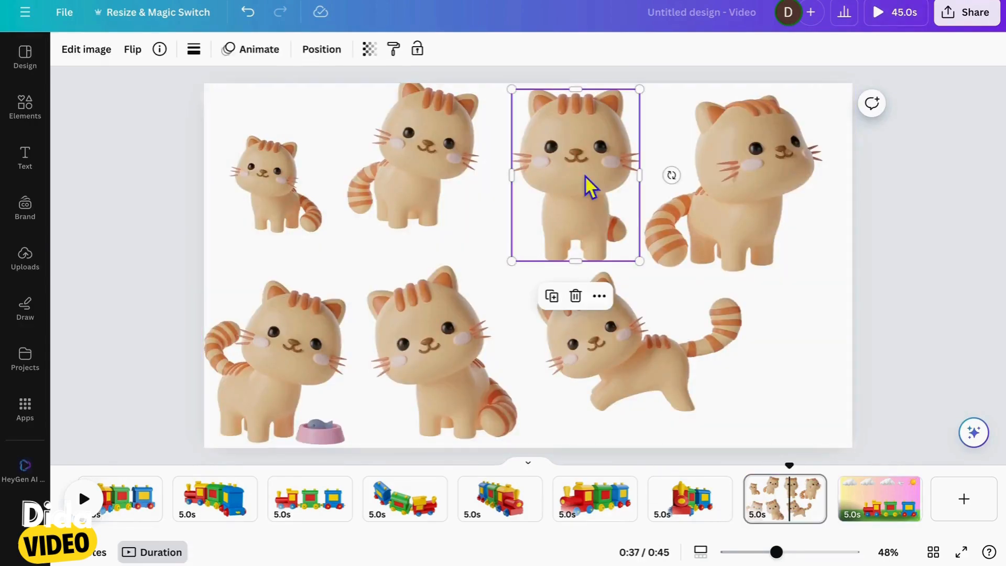
click(891, 511)
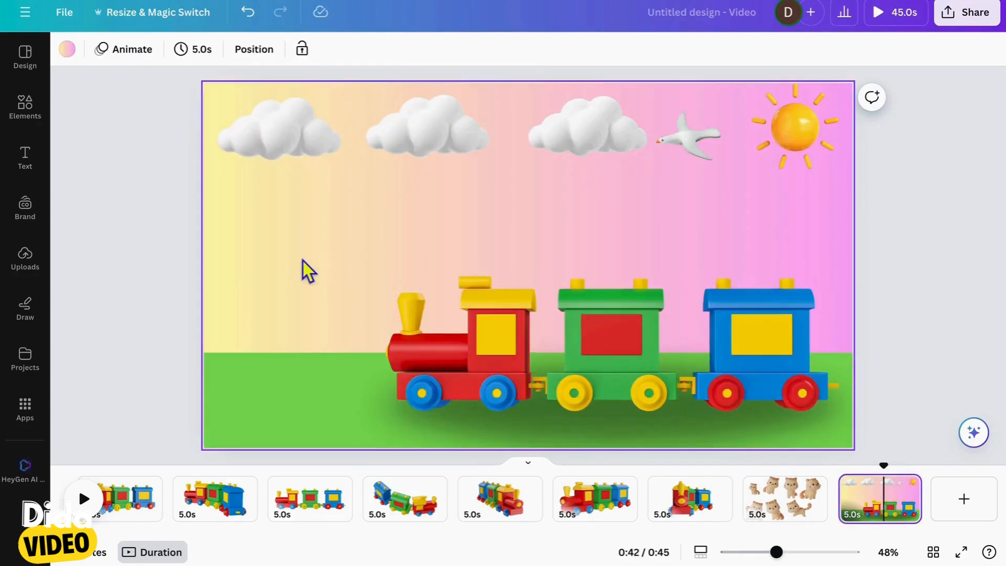
key(ctrl+v)
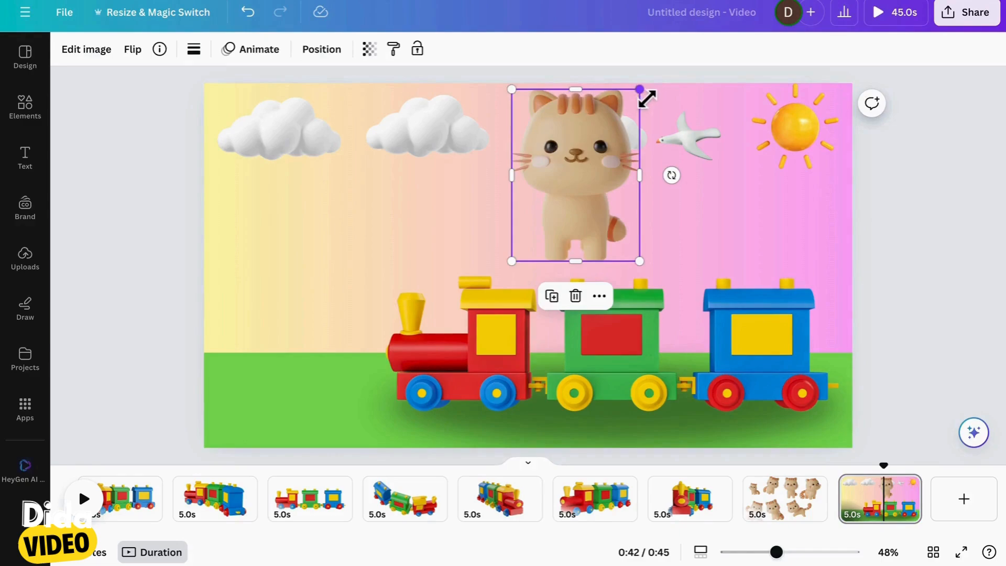
Scale the cat down and stand it centered on the roof of the blue wagon
drag(640, 90, 590, 156)
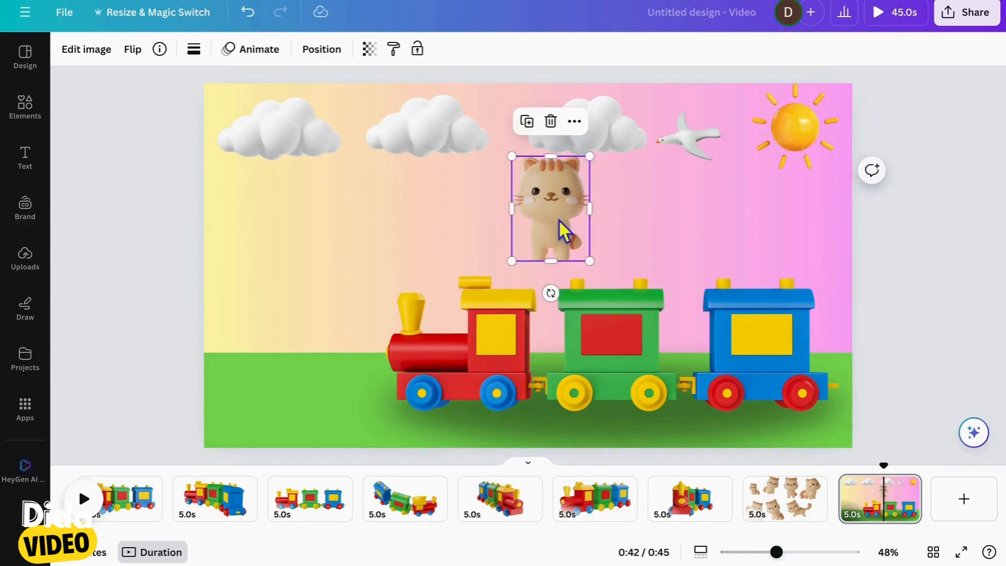
drag(559, 221, 770, 262)
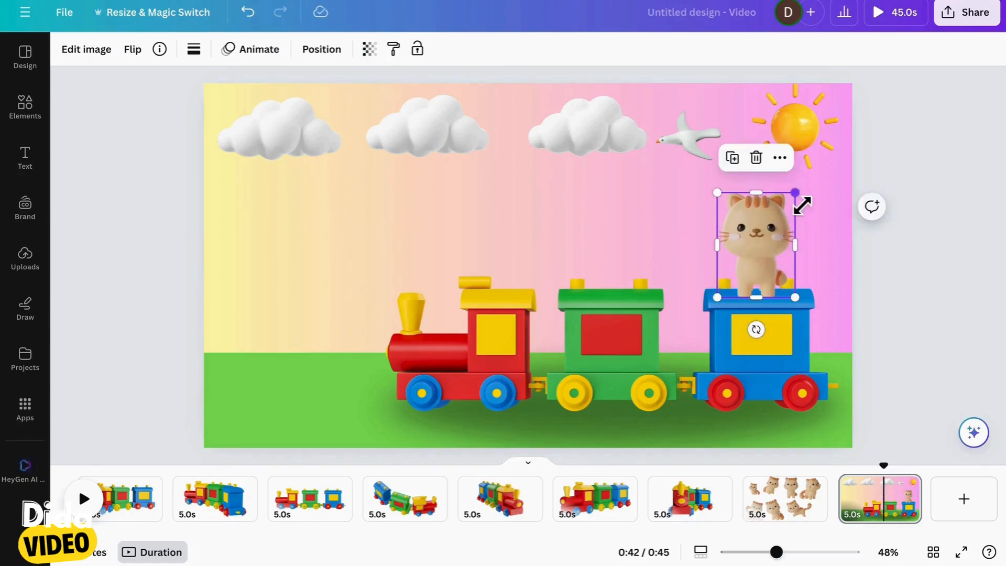
drag(801, 205, 789, 210)
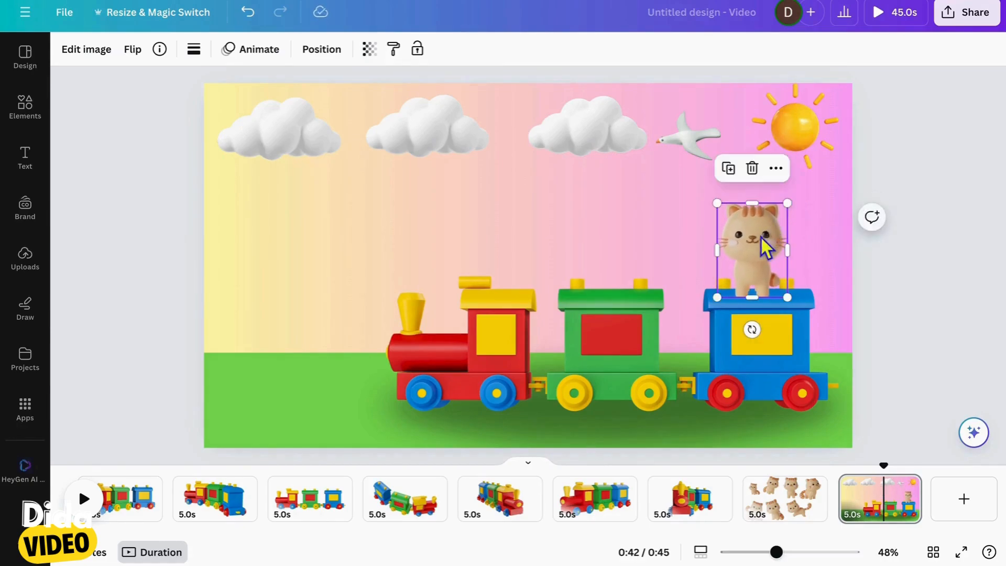
drag(769, 243, 776, 242)
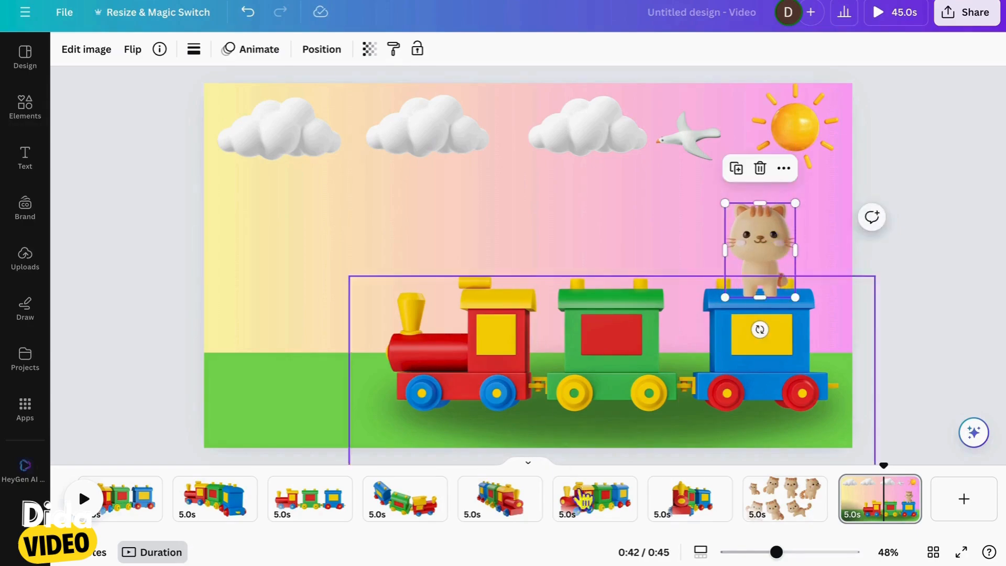
Copy the smallest cat from the cat page onto the landscape train page
click(792, 516)
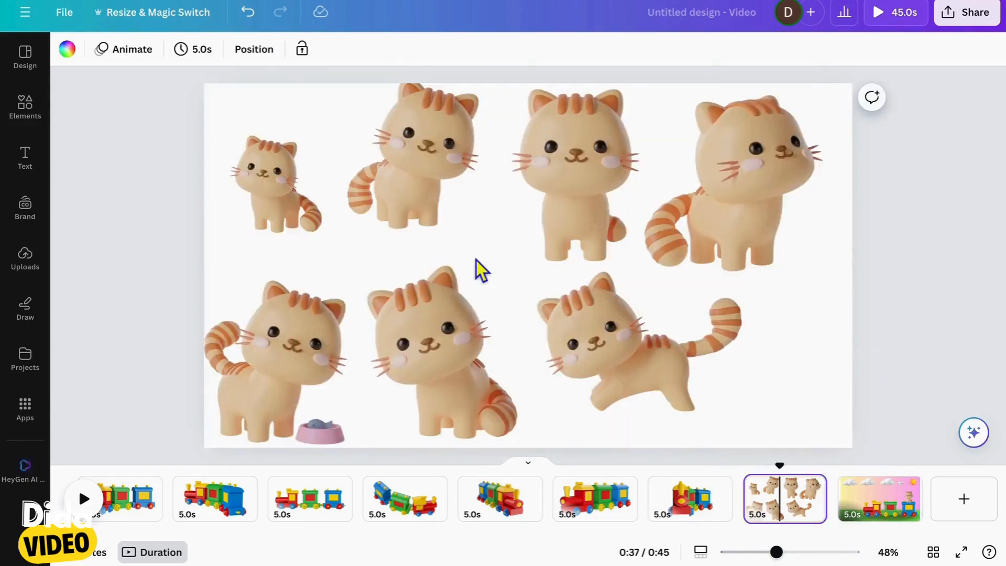
click(264, 162)
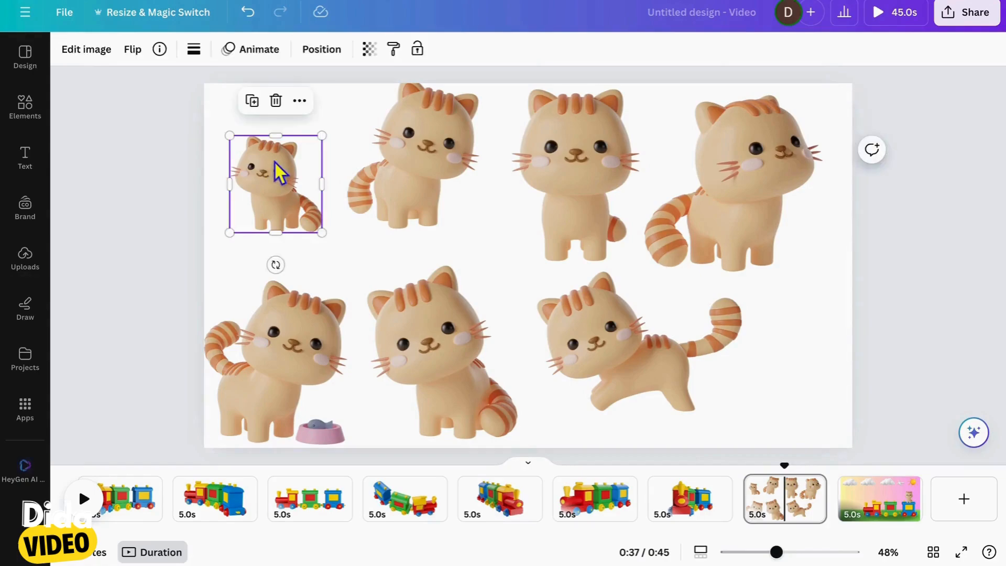
key(ctrl+c)
click(887, 518)
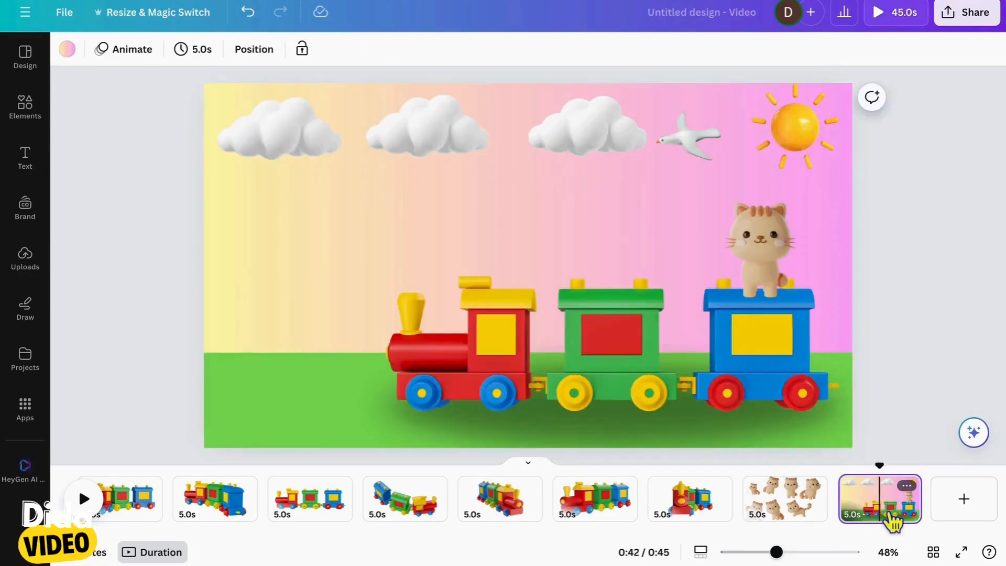
key(ctrl+v)
click(287, 188)
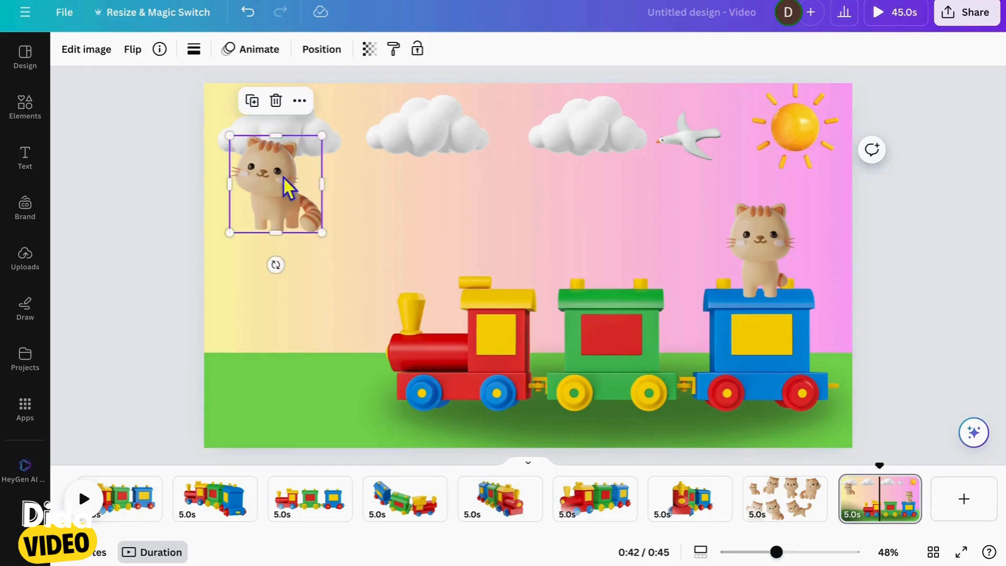
Stand the pasted cat on the red locomotive's roof, slightly smaller, and shrink the blue wagon's cat to match its height
drag(291, 179, 514, 244)
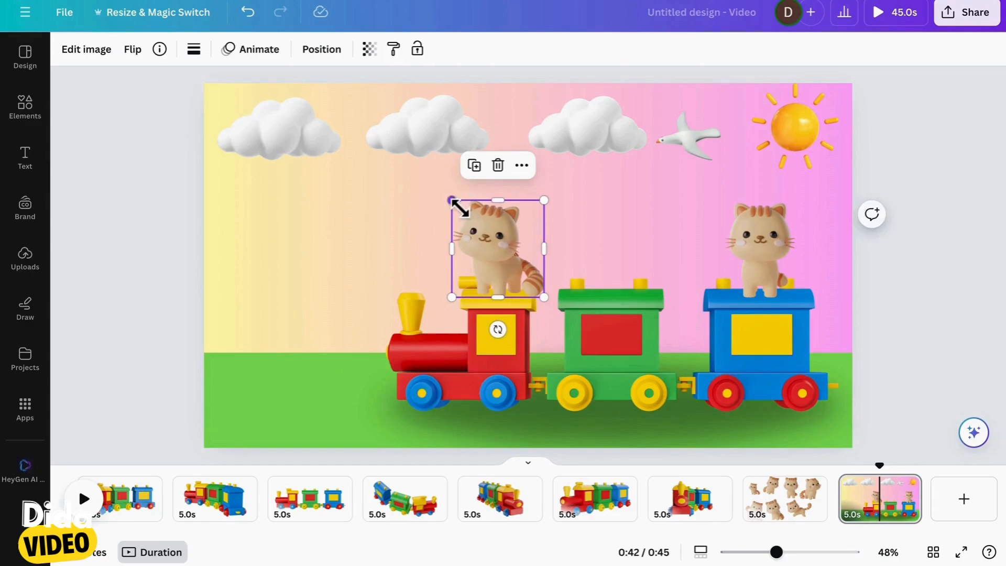
drag(460, 208, 467, 218)
mouse_move(507, 269)
mouse_down()
mouse_move(510, 254)
mouse_move(501, 266)
mouse_up()
click(766, 250)
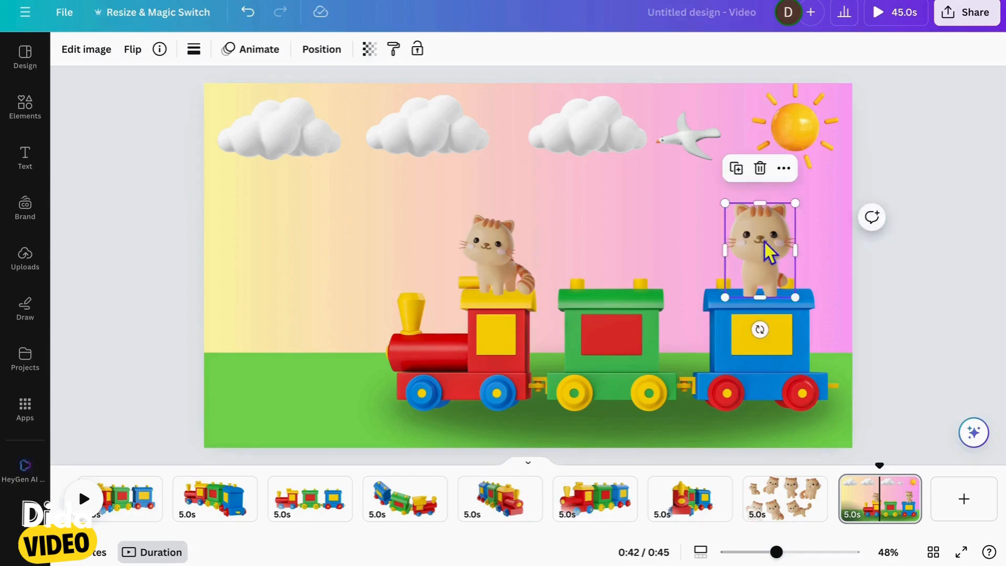
drag(804, 214, 791, 223)
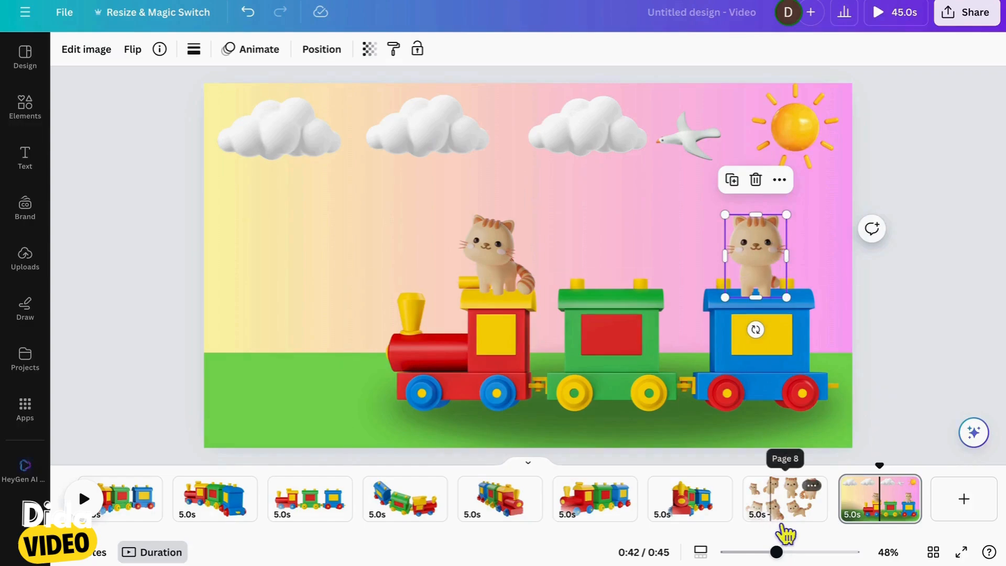
Copy the sitting cat with the tilted head from the lower row of the cat page onto the landscape train page
click(789, 506)
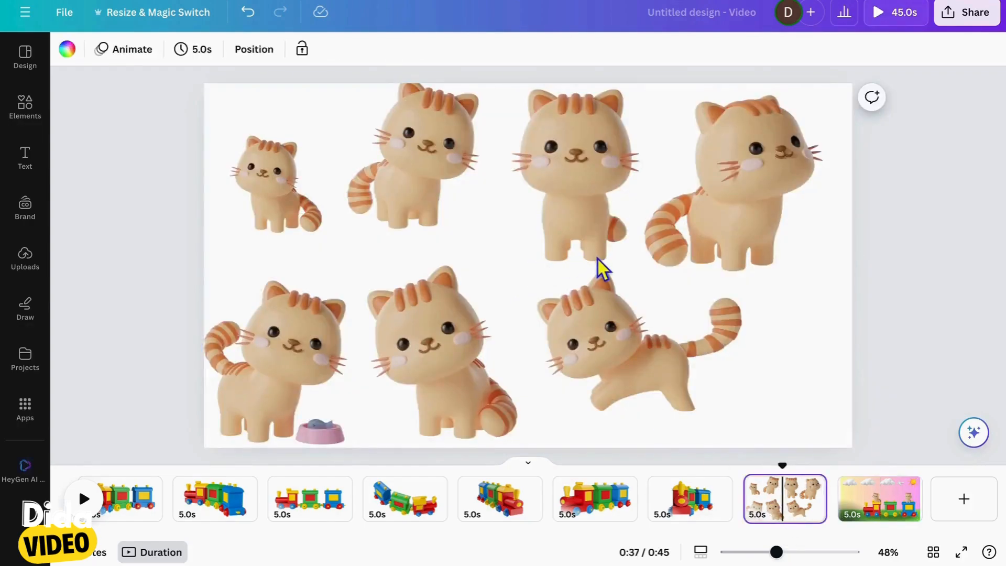
click(449, 353)
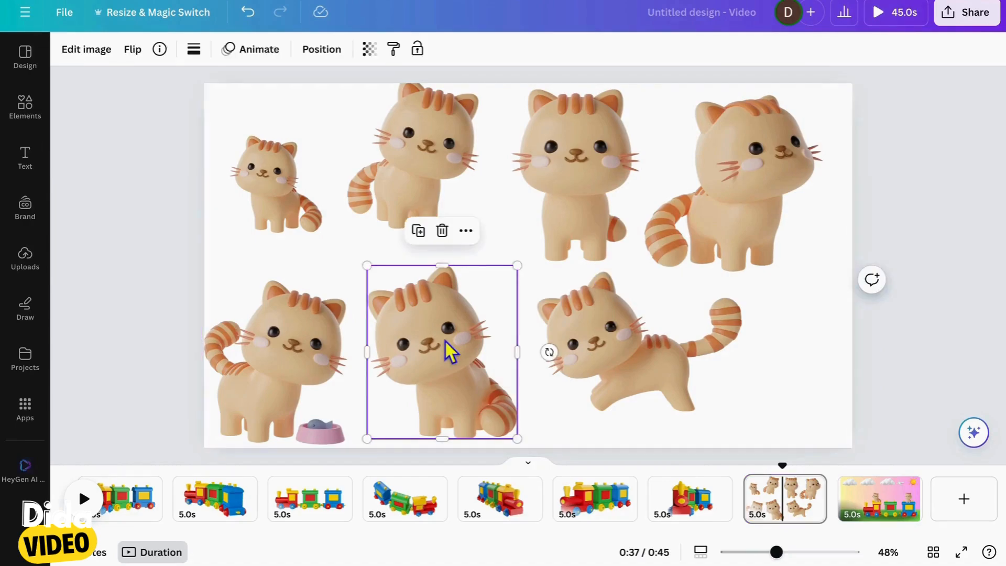
click(891, 508)
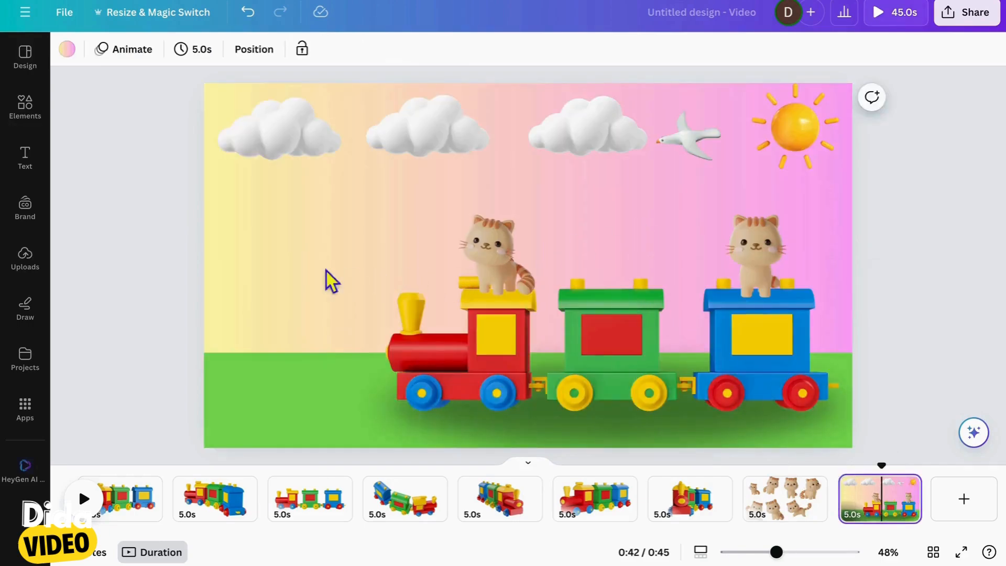
key(ctrl+v)
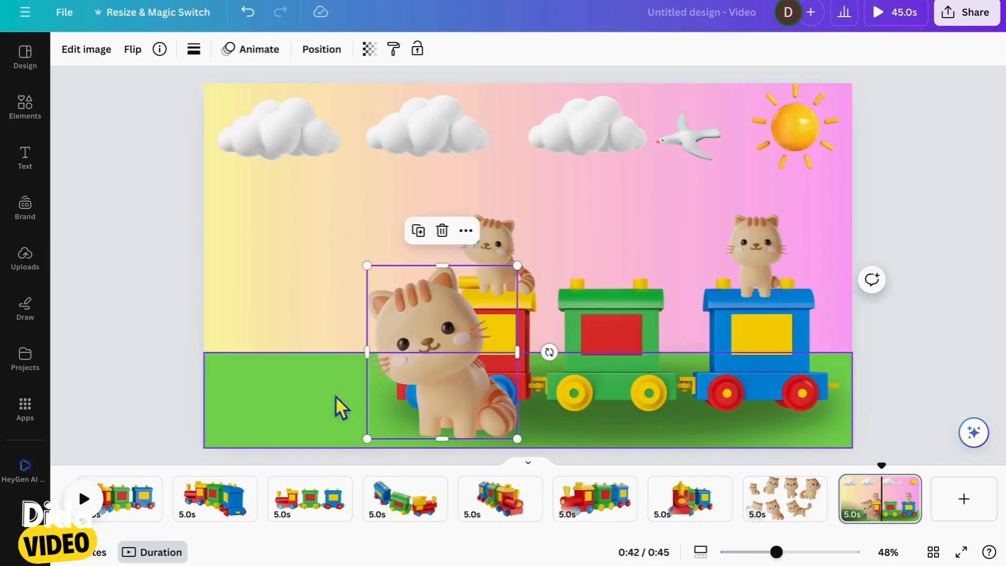
Scale the tilted-head cat down to the height of the other cats and seat it on the green wagon's roof
drag(376, 449, 450, 362)
drag(489, 321, 609, 258)
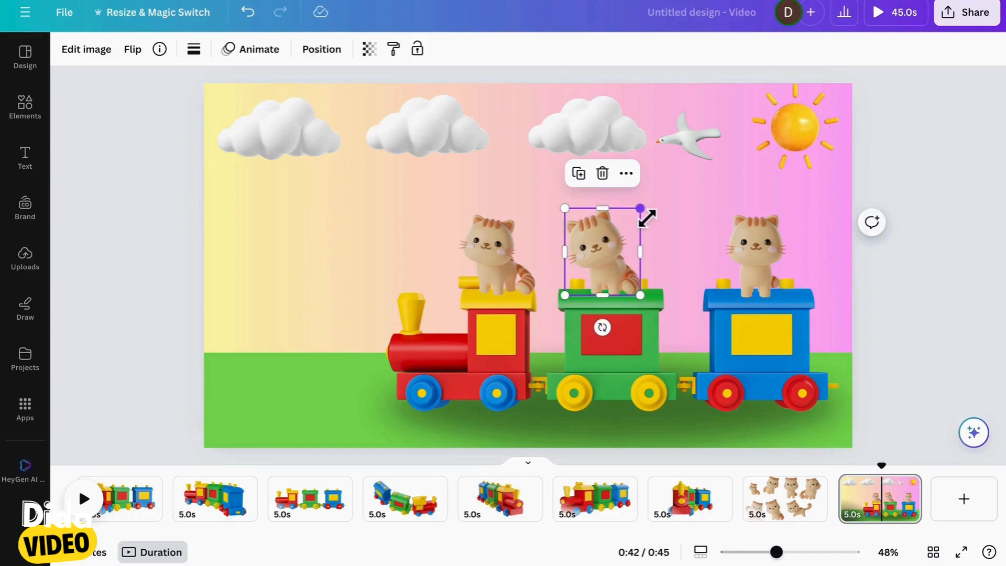
drag(645, 217, 639, 224)
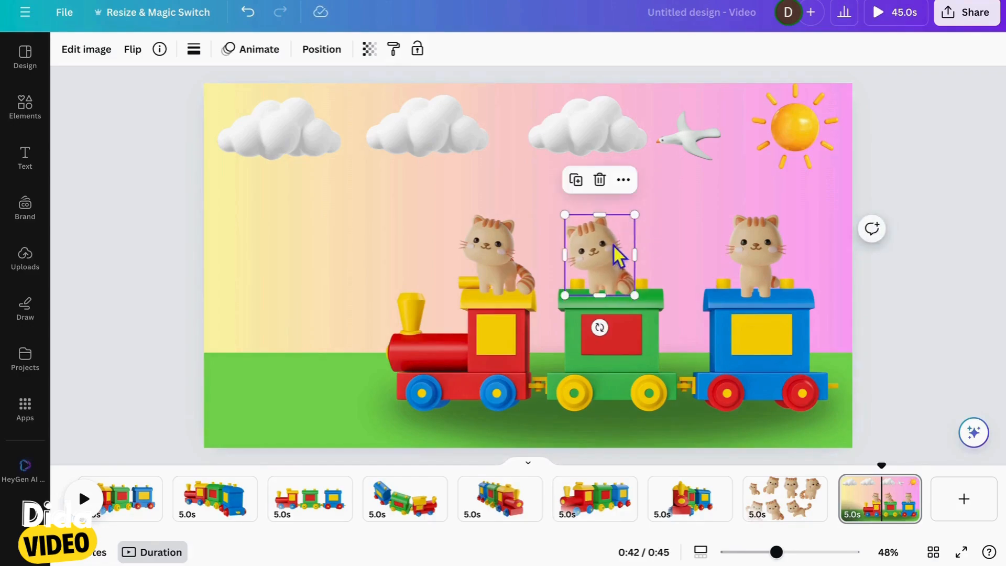
click(381, 210)
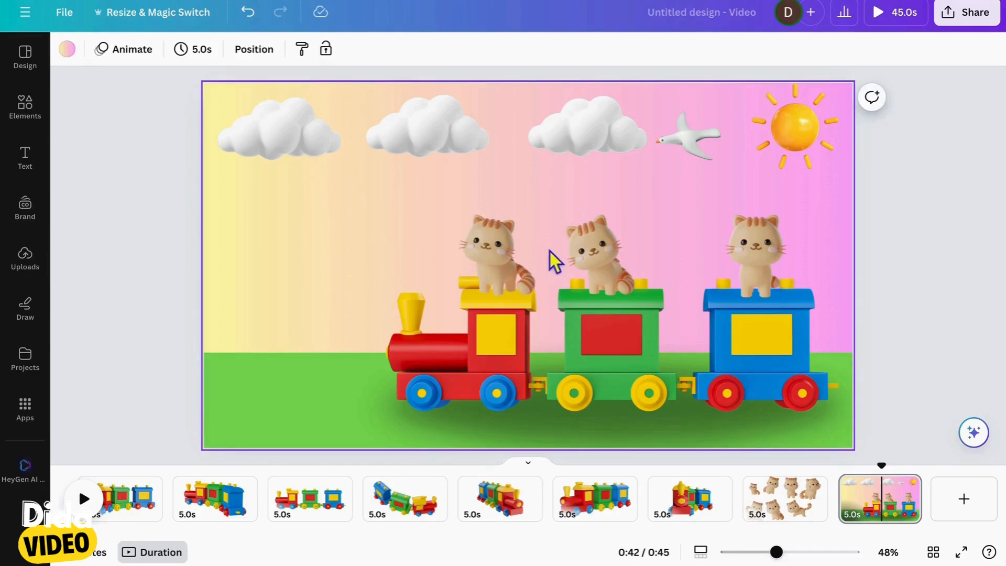
Open the full set of image filters for the cat on the red locomotive
click(503, 261)
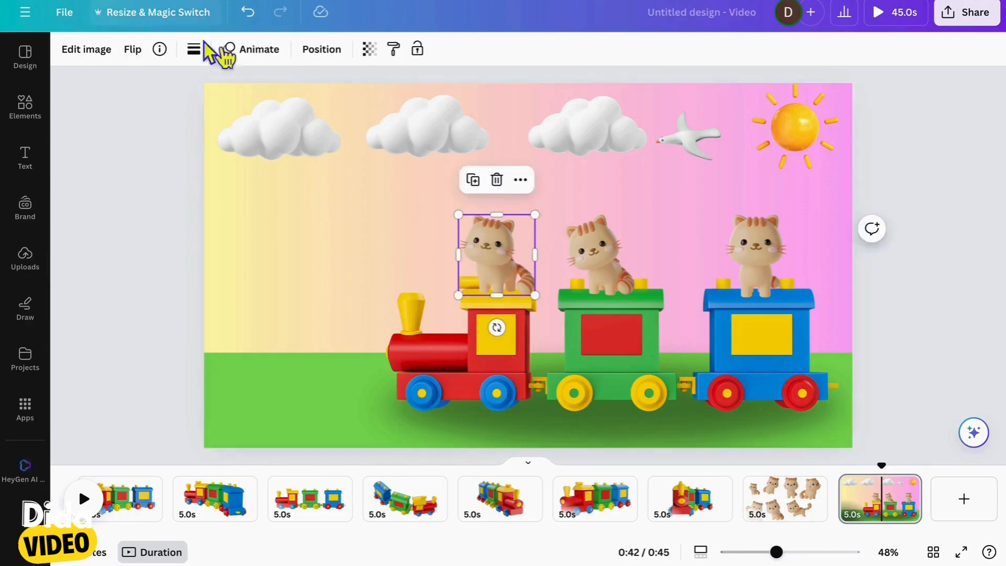
click(102, 55)
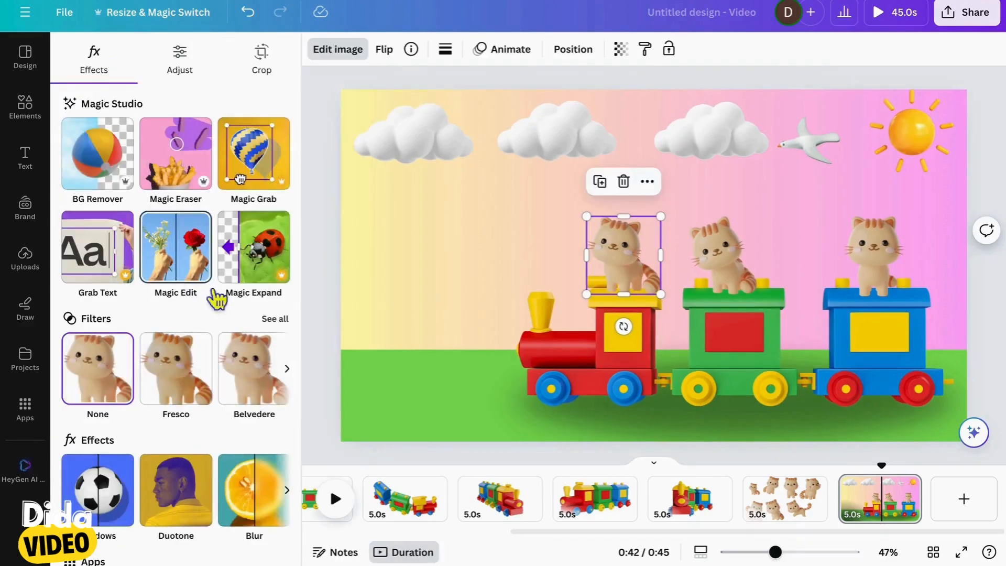
click(284, 330)
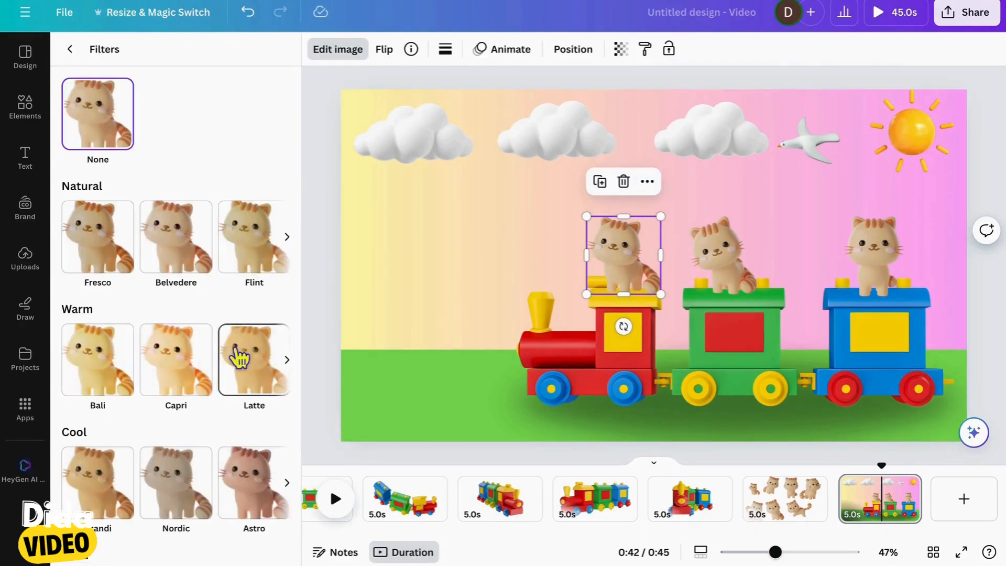
Try the Bali, Capri and Rustiq filters on the locomotive's cat
click(112, 373)
click(198, 377)
scroll(198, 377, down, 5)
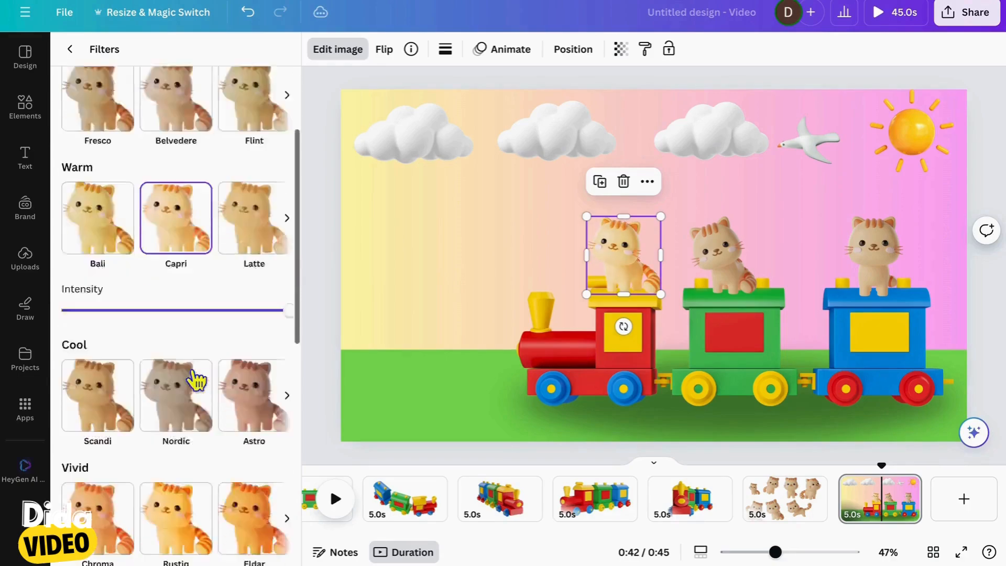
click(258, 413)
click(165, 381)
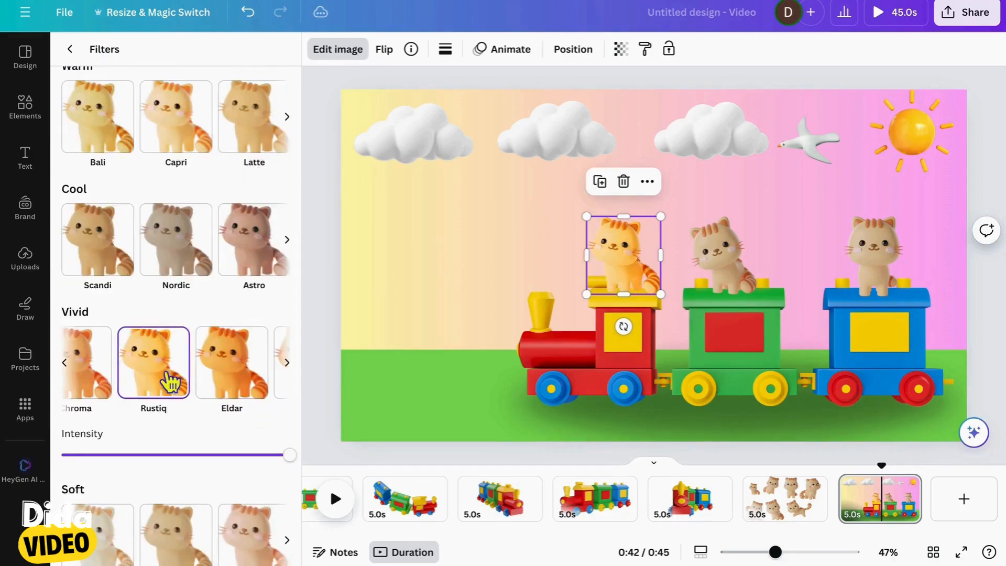
Try another Warm filter and the Color Pop filter Heatwave on the locomotive's cat
scroll(226, 320, up, 5)
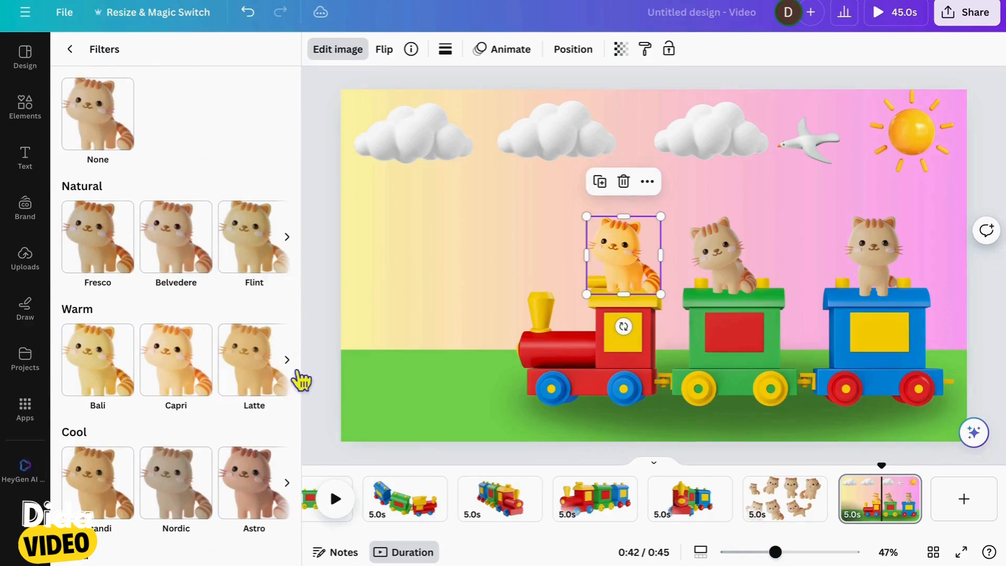
click(289, 364)
click(265, 376)
scroll(265, 376, down, 10)
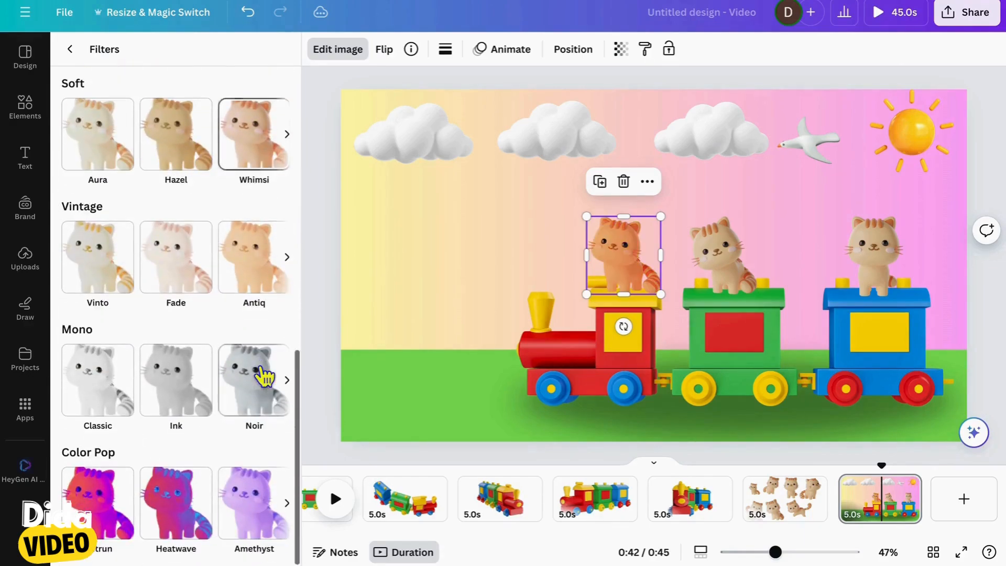
click(248, 490)
click(147, 503)
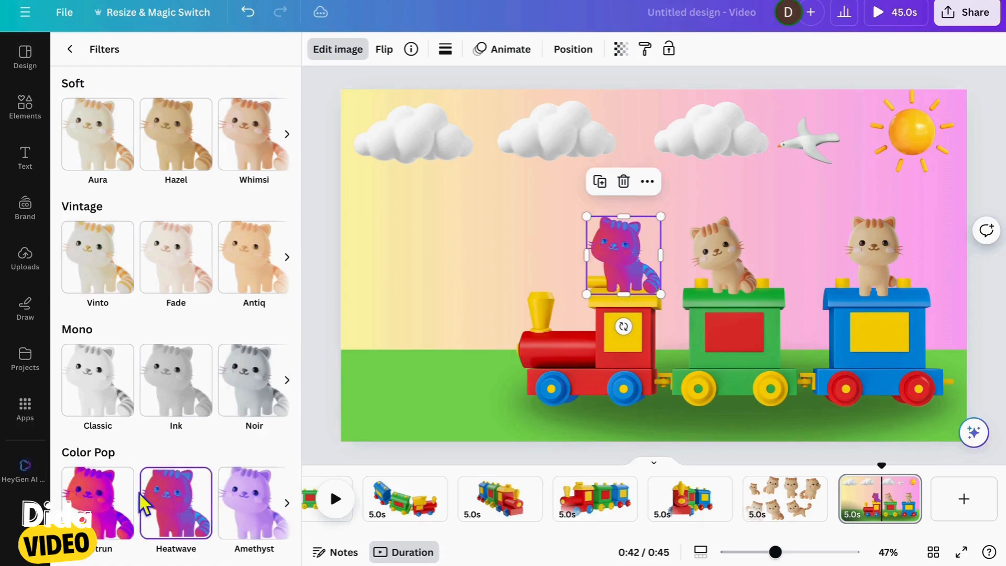
Apply the Vivid filter Eldar to the locomotive's cat and reduce its intensity to about two thirds
scroll(254, 316, down, 1)
scroll(252, 314, up, 4)
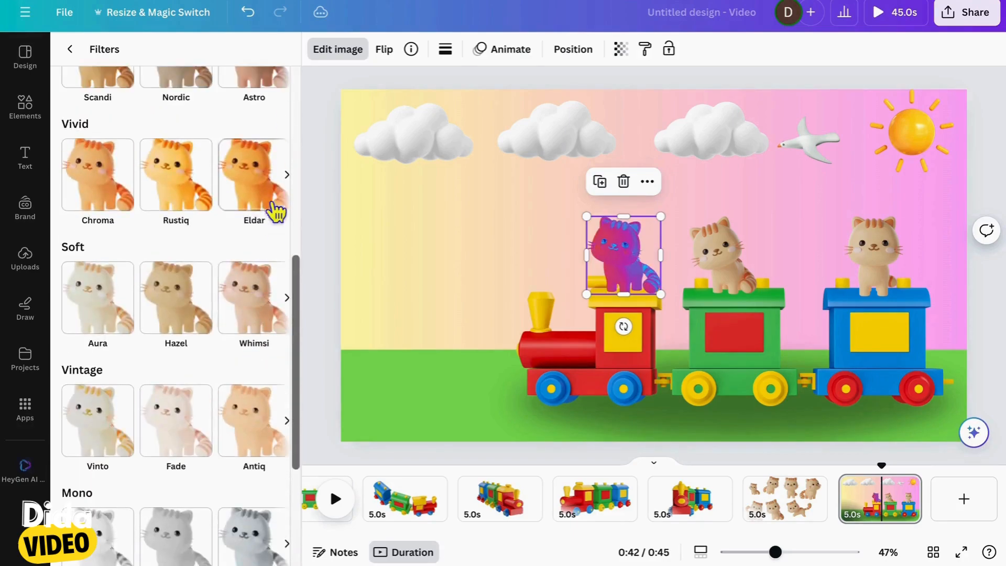
click(272, 204)
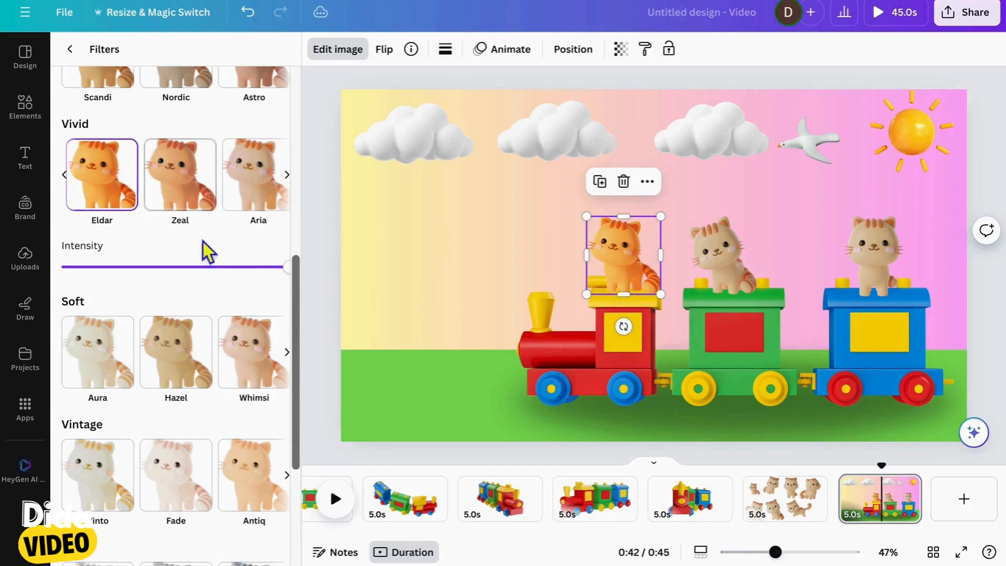
click(192, 267)
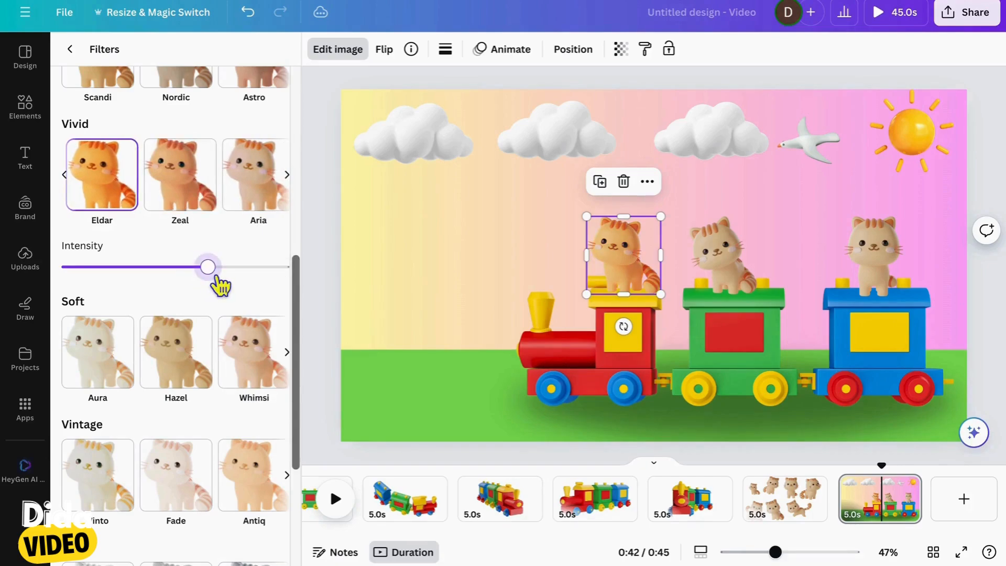
click(71, 55)
Set the locomotive cat's brightness to 1 and raise its contrast to slightly below 45
click(179, 63)
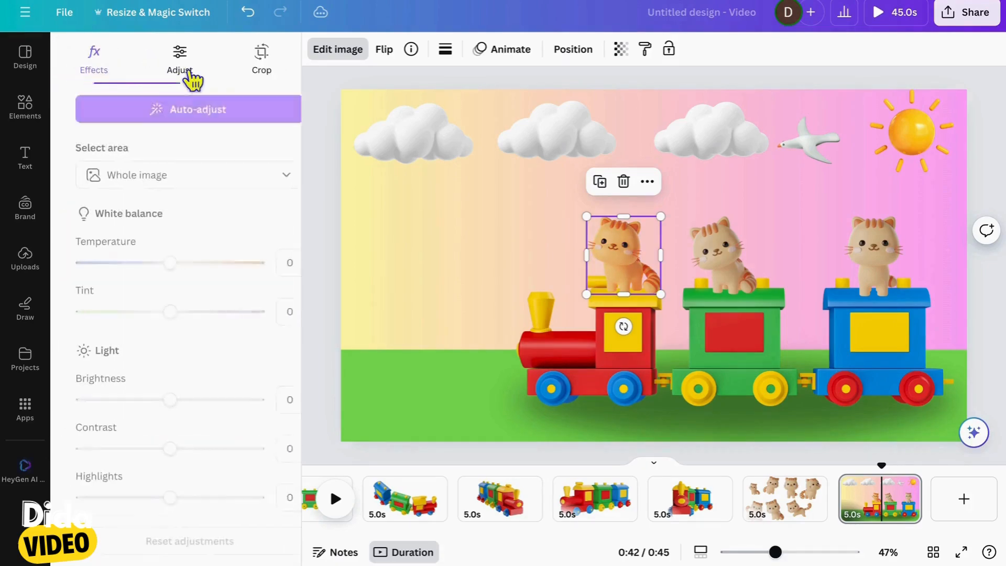
mouse_move(156, 400)
mouse_down()
mouse_move(186, 406)
mouse_move(165, 401)
mouse_up()
scroll(186, 315, down, 4)
drag(157, 241, 210, 252)
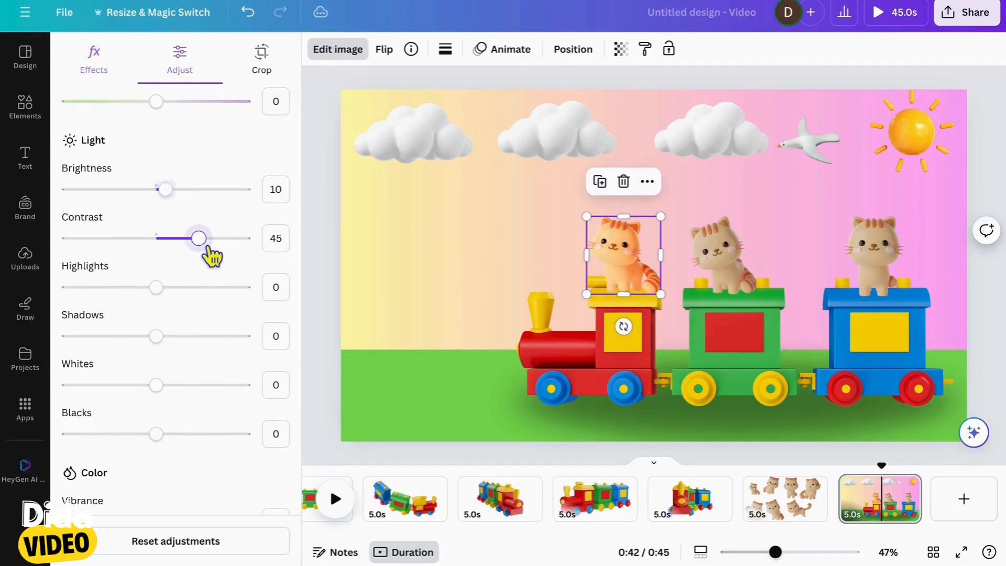
drag(164, 206, 165, 206)
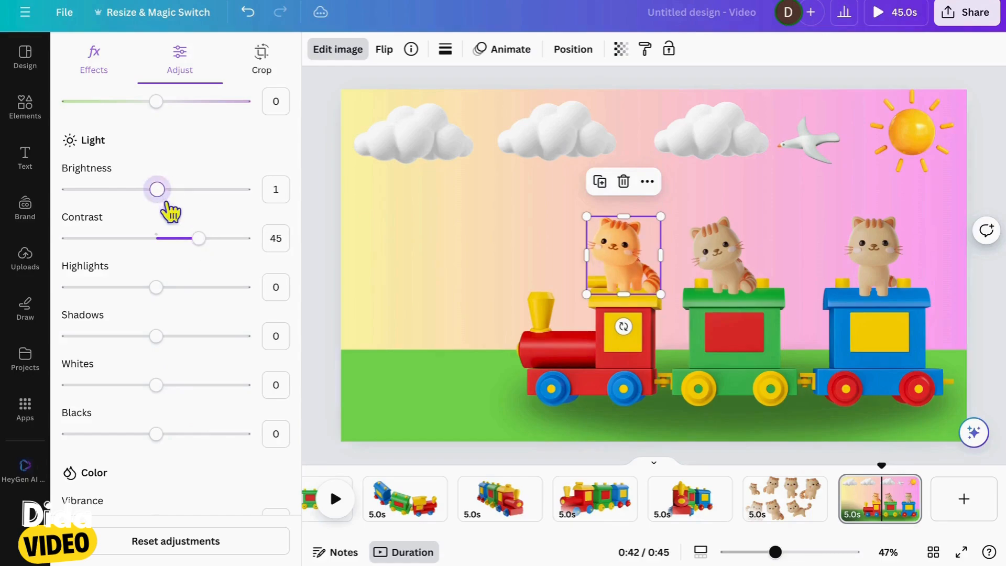
drag(200, 243, 192, 245)
Brighten the cat on the green wagon and open its full set of image filters
click(729, 269)
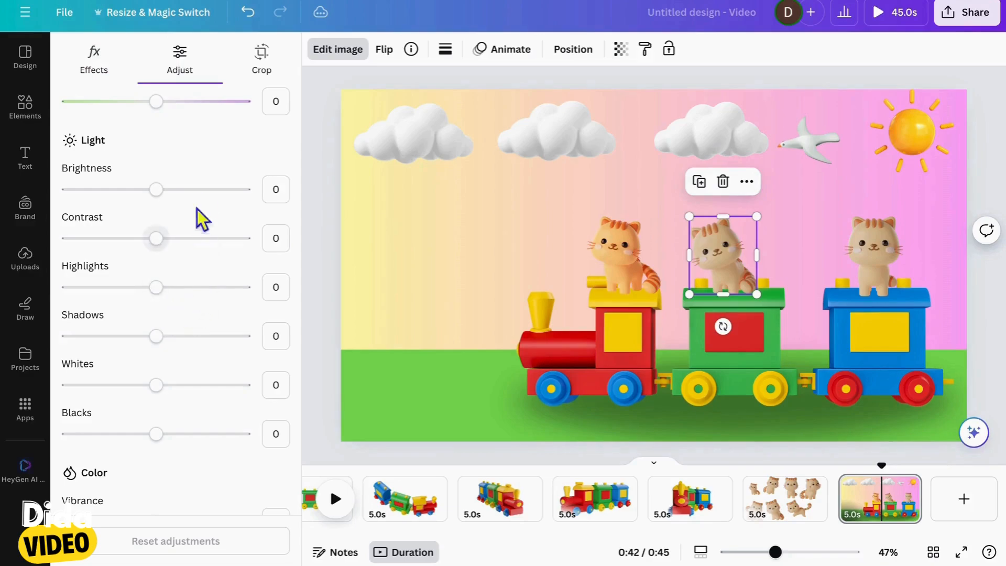
drag(156, 190, 181, 189)
click(96, 61)
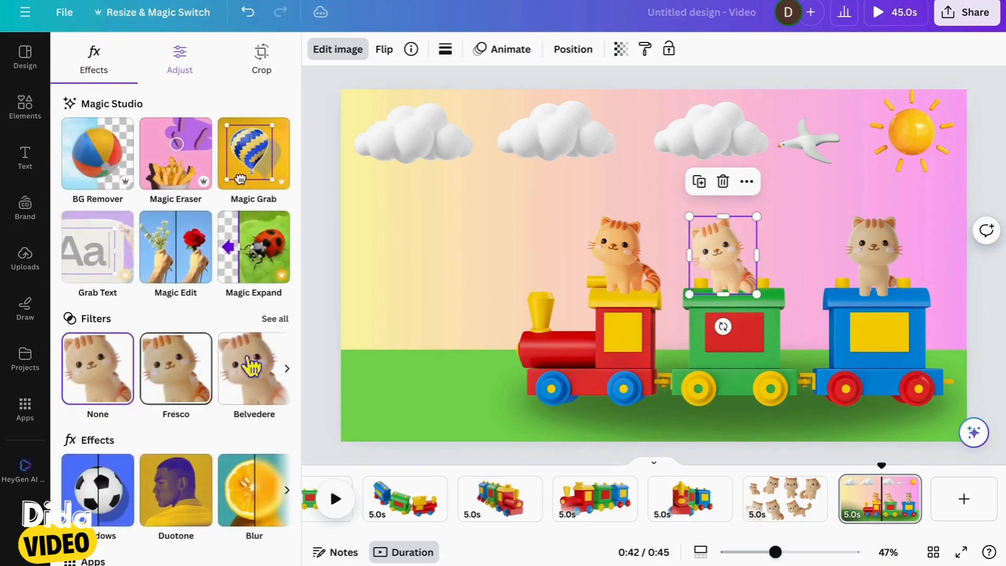
click(276, 319)
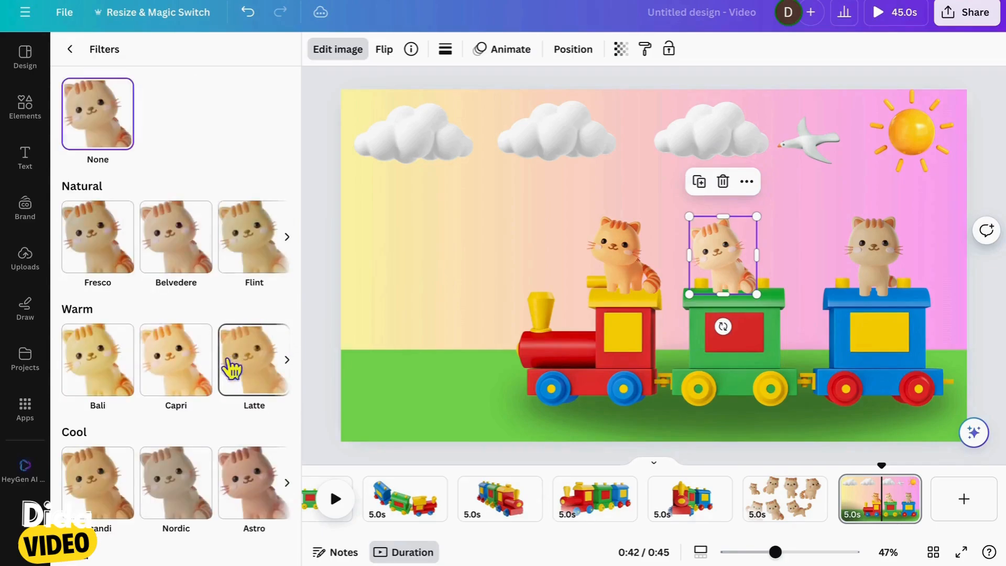
Try the Cool filters Astro and Tundra on the green wagon's cat
scroll(231, 366, down, 5)
scroll(294, 276, up, 1)
click(288, 273)
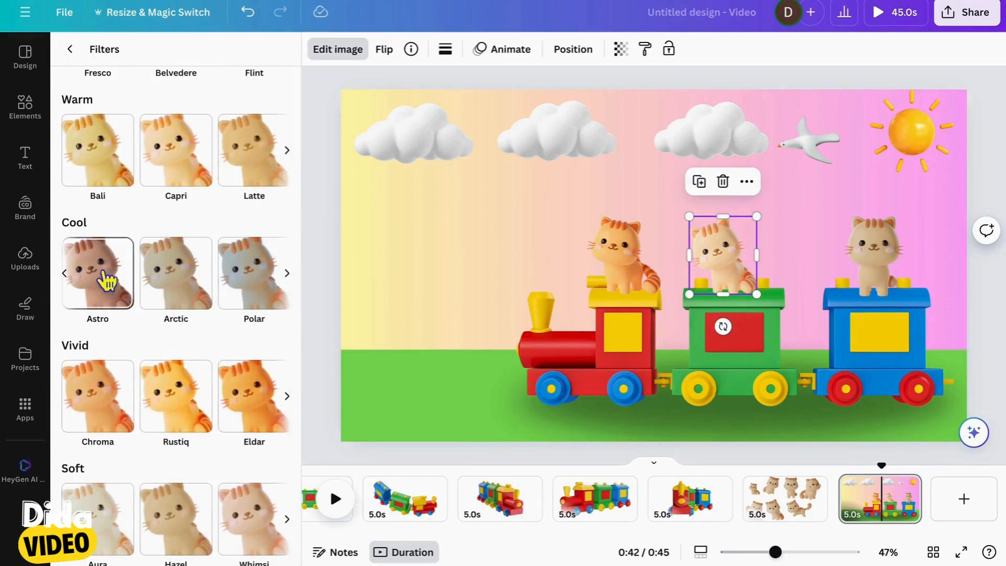
click(107, 280)
scroll(175, 278, right, 1)
click(267, 298)
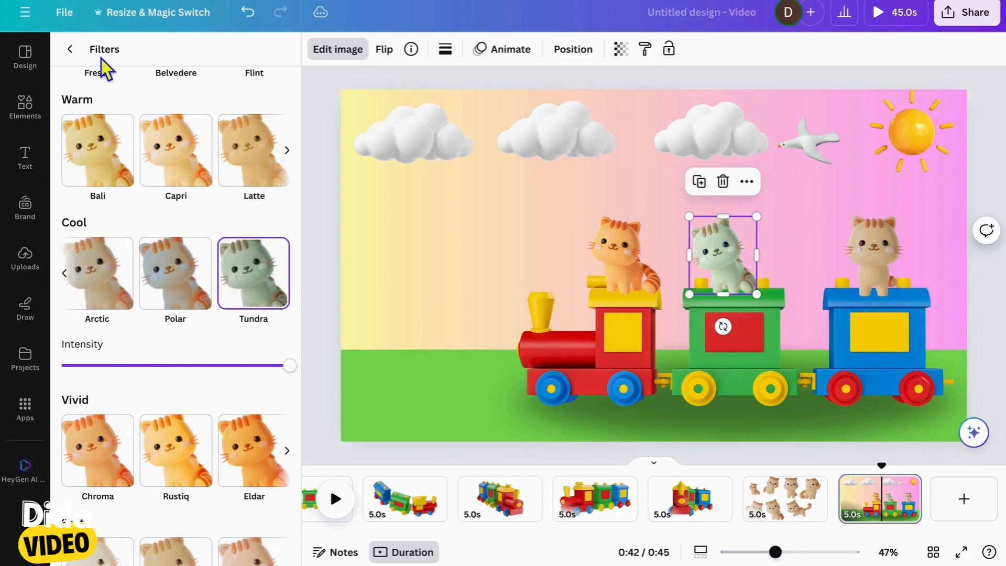
Apply the Color Pop filter Amethyst to the green wagon's cat
scroll(207, 361, down, 8)
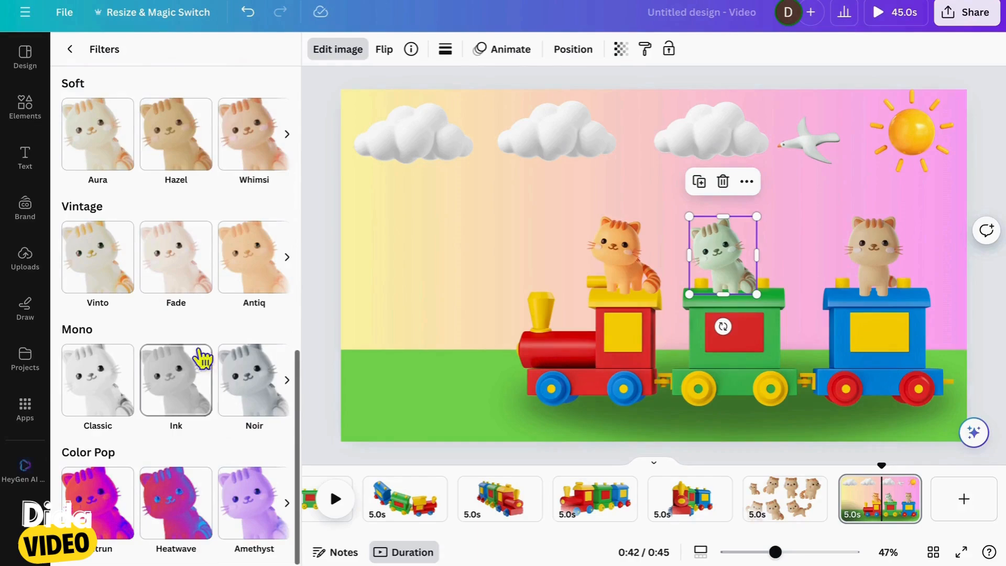
click(249, 521)
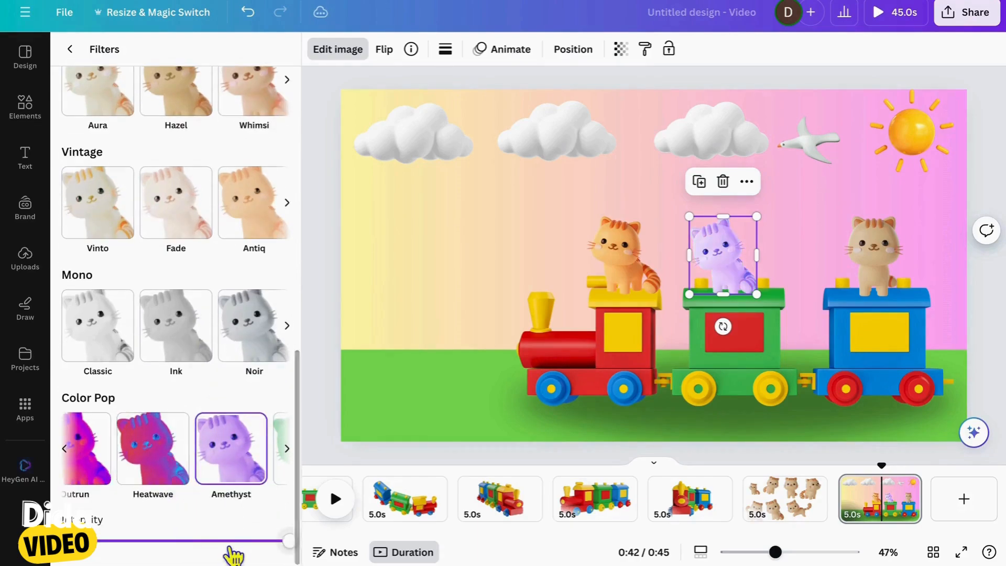
Lower the filter intensity on the green wagon's cat to about half and try the Color Pop filter Hibiscus on it
drag(227, 549, 153, 543)
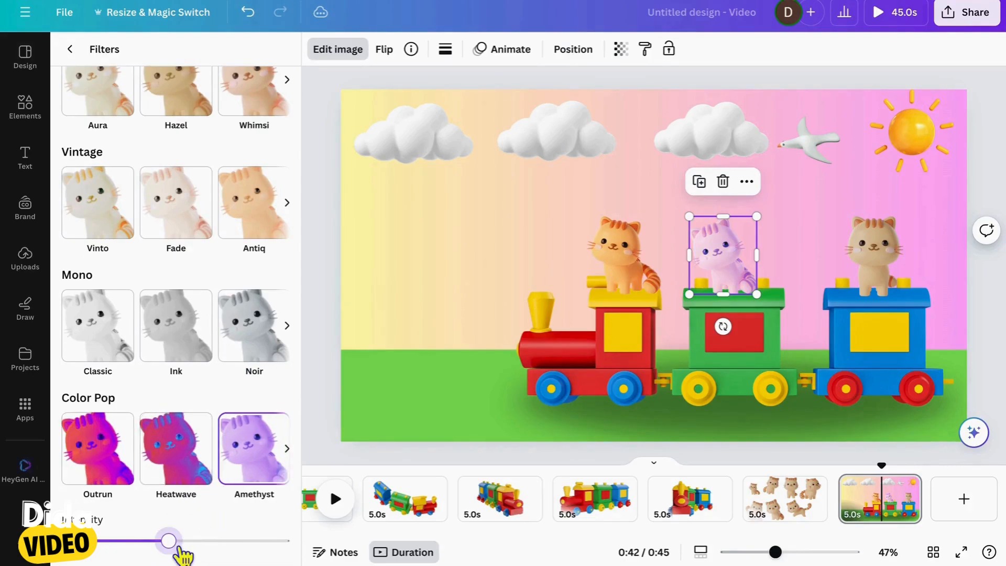
click(117, 464)
click(256, 461)
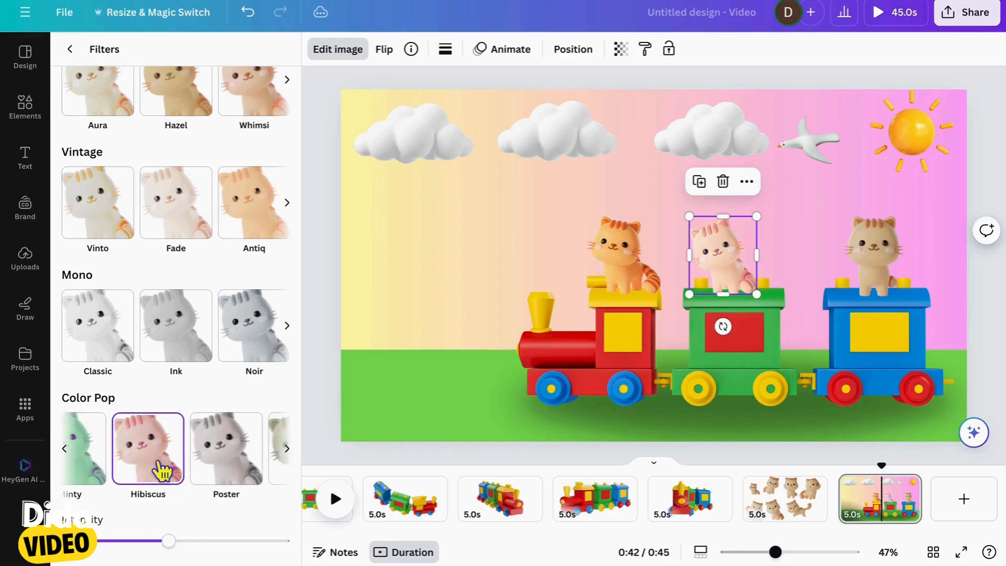
scroll(162, 471, left, 2)
scroll(163, 471, right, 5)
scroll(212, 467, left, 3)
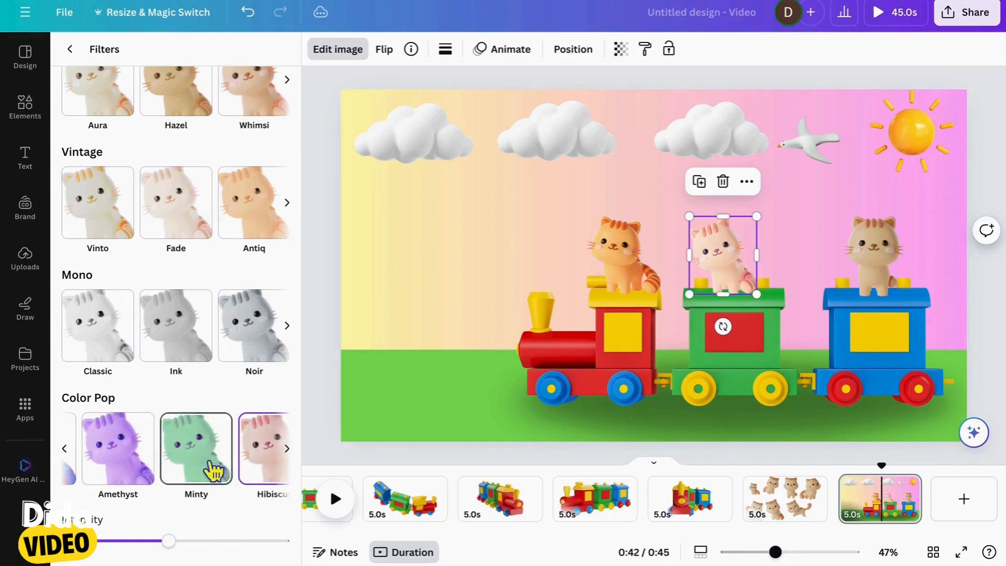
Reapply the Color Pop filter Amethyst to the green wagon's cat at the reduced intensity
click(133, 467)
scroll(133, 467, left, 2)
scroll(168, 475, right, 1)
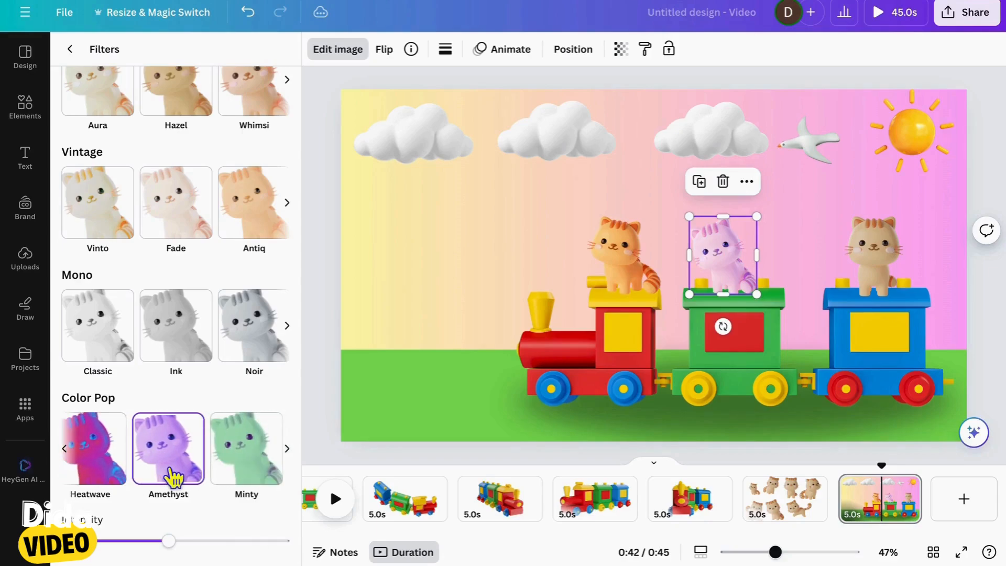
Adjust the green wagon cat's contrast to 52 and its brightness to about 20
click(83, 50)
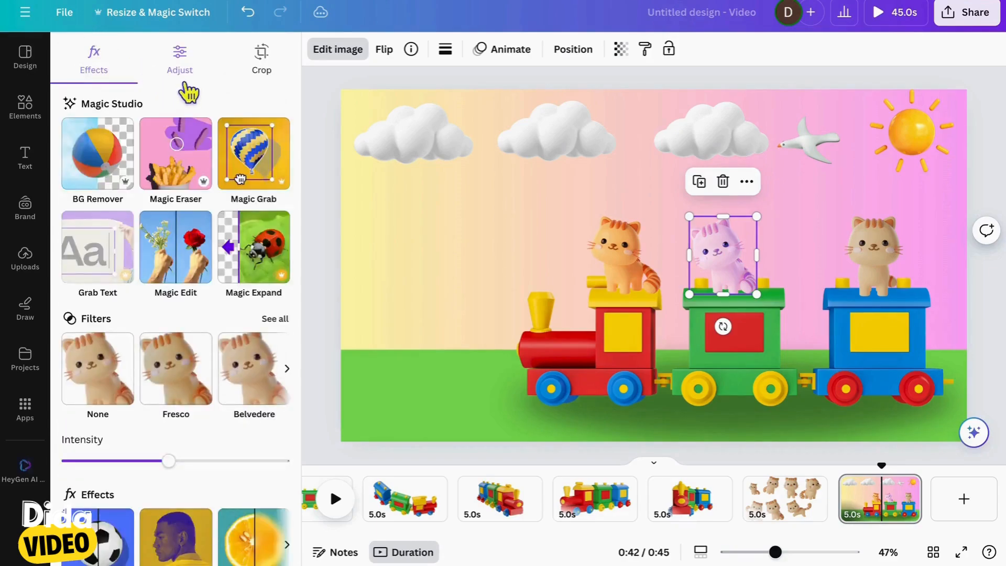
click(181, 74)
drag(156, 399, 201, 403)
click(198, 449)
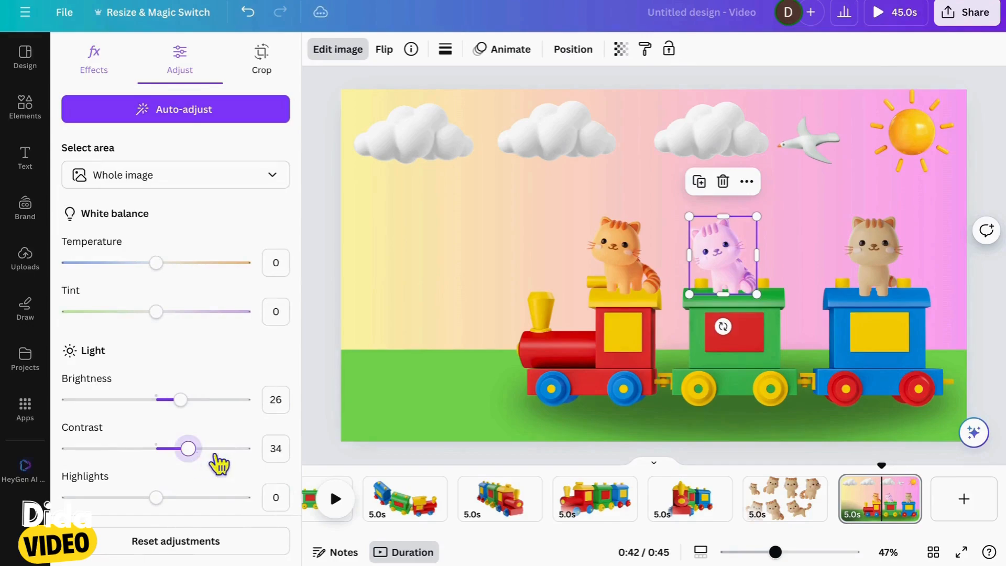
drag(179, 406, 169, 406)
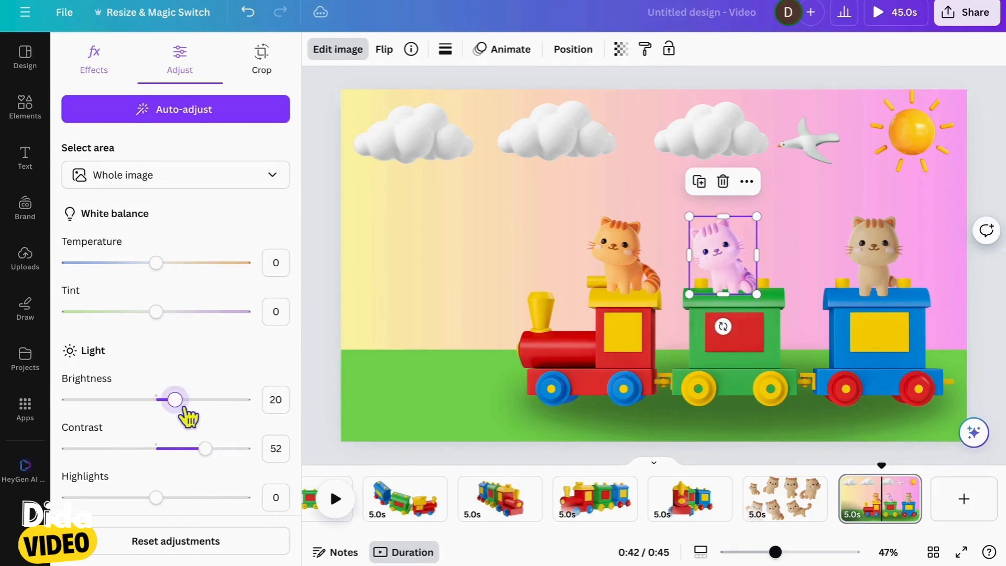
scroll(142, 360, down, 7)
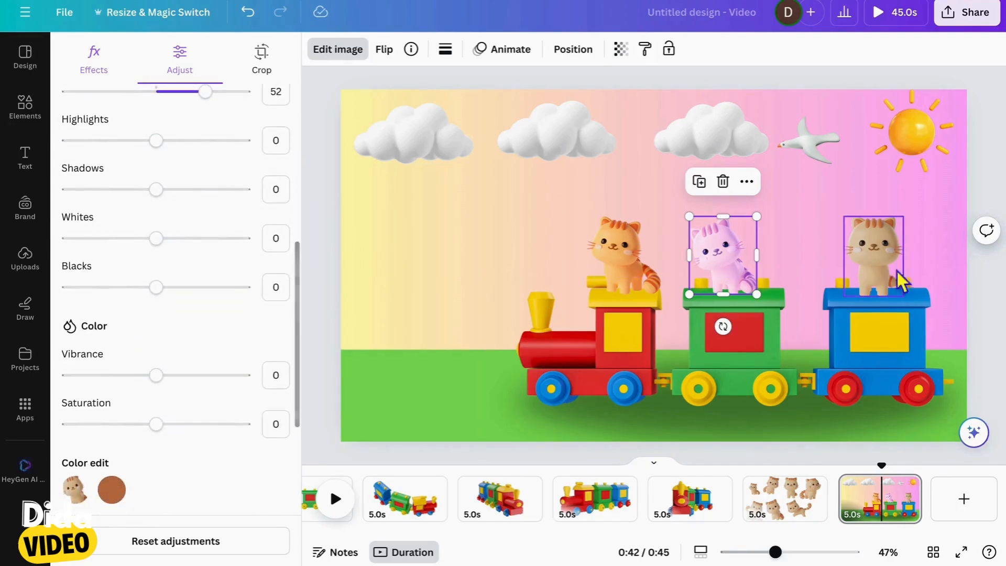
Raise the brightness of the cat on the blue wagon to 34 and its contrast to 24
click(900, 231)
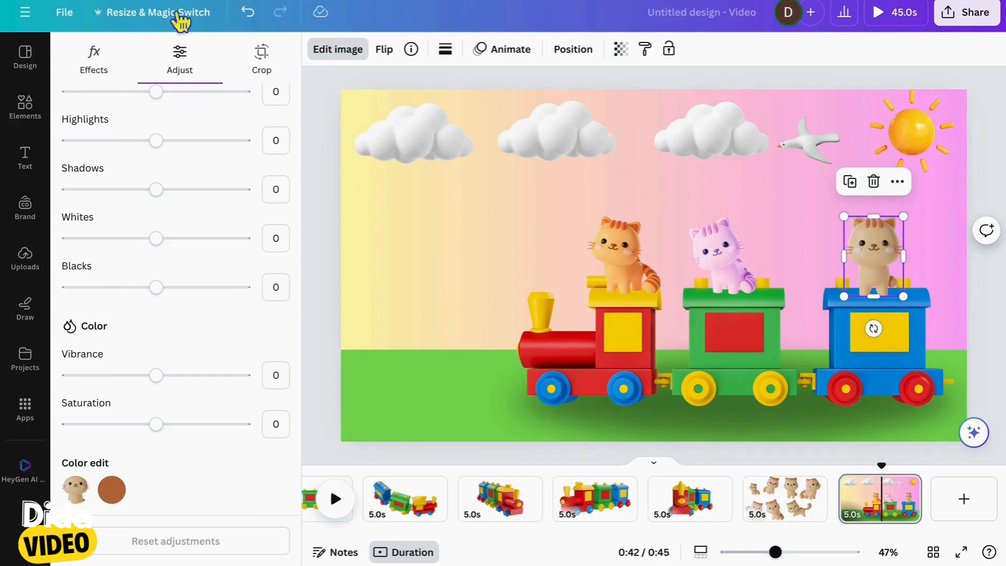
scroll(192, 157, up, 5)
mouse_move(196, 239)
mouse_down()
mouse_move(222, 247)
mouse_move(202, 251)
mouse_up()
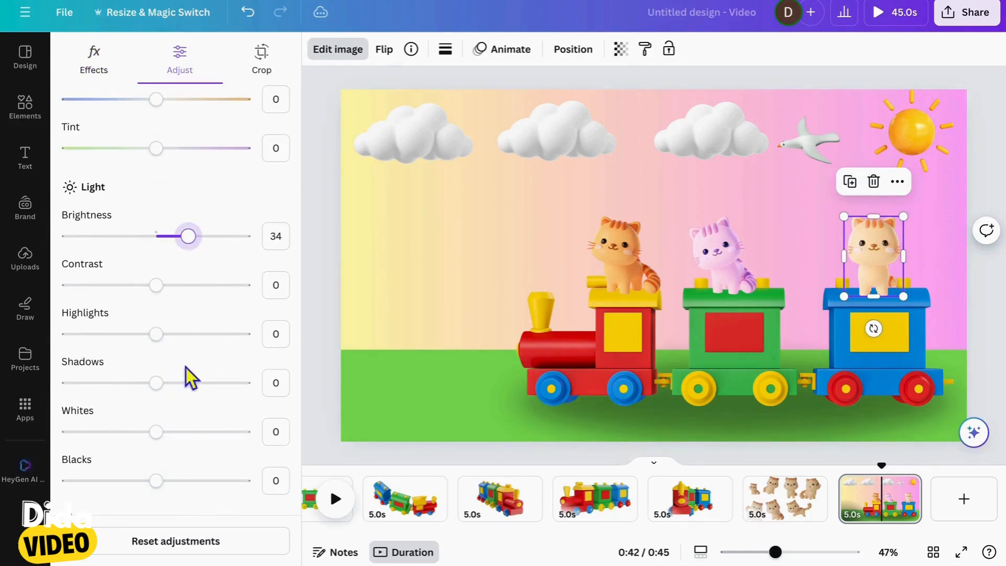
scroll(195, 375, down, 3)
drag(156, 133, 181, 137)
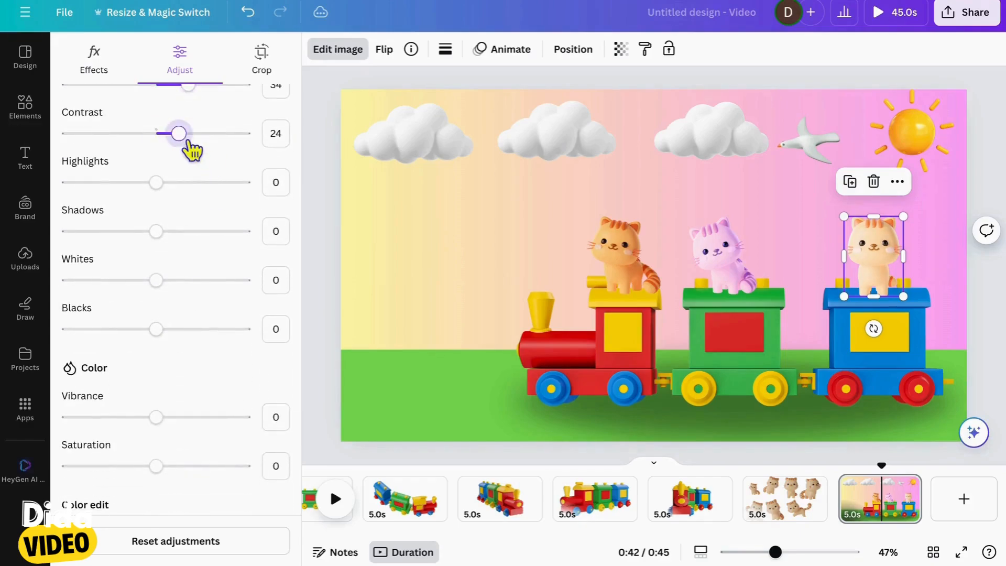
Raise the locomotive cat's brightness to 15
click(603, 276)
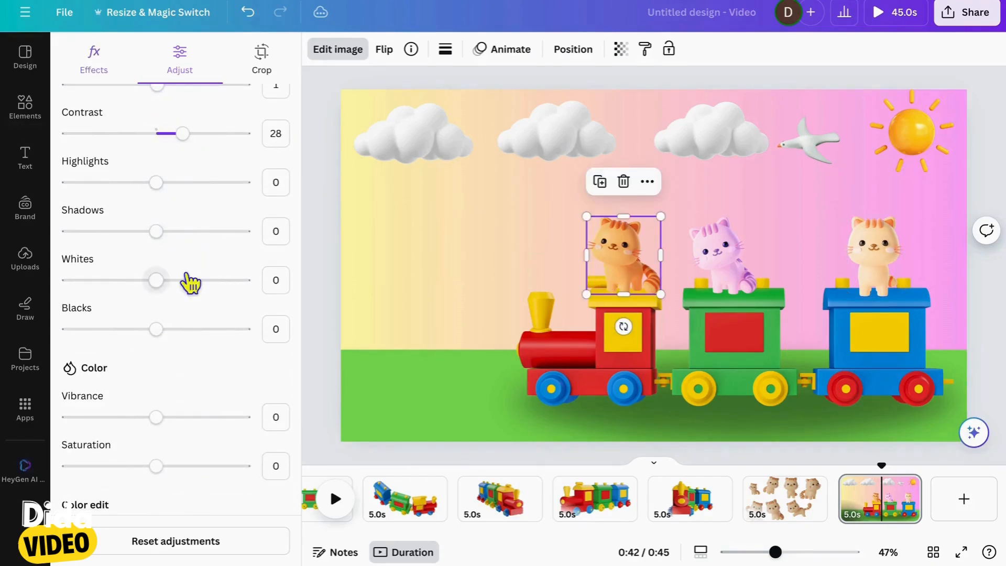
scroll(191, 262, up, 2)
click(187, 175)
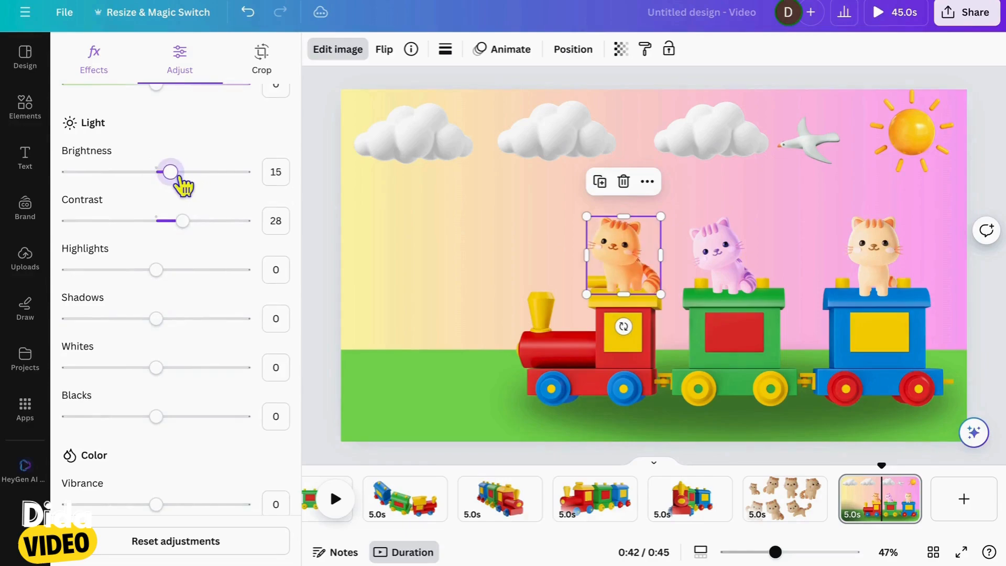
scroll(179, 299, down, 6)
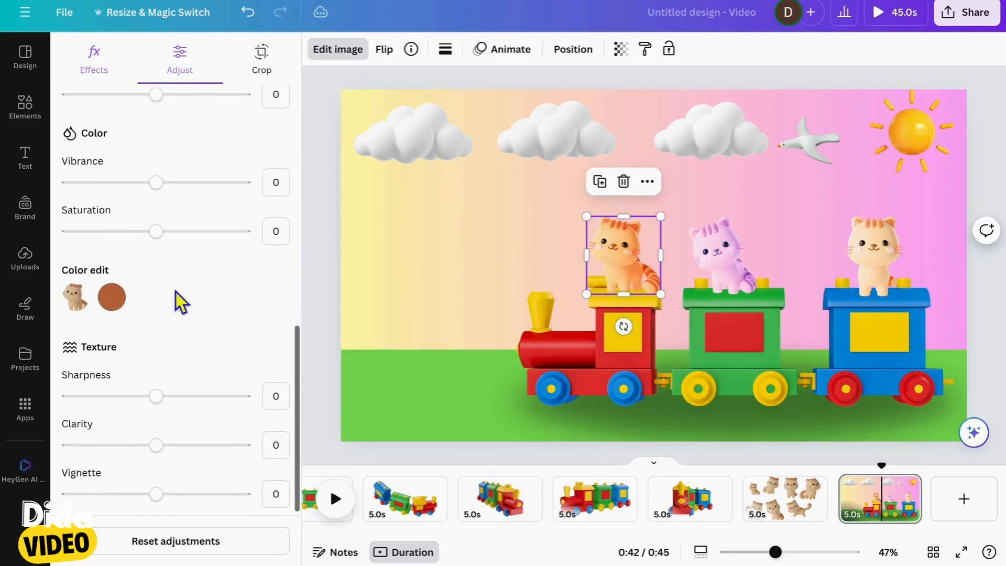
Set the locomotive cat's temperature to 68, tint to 46, contrast to 22 and brightness to about 23
scroll(184, 304, up, 10)
click(210, 268)
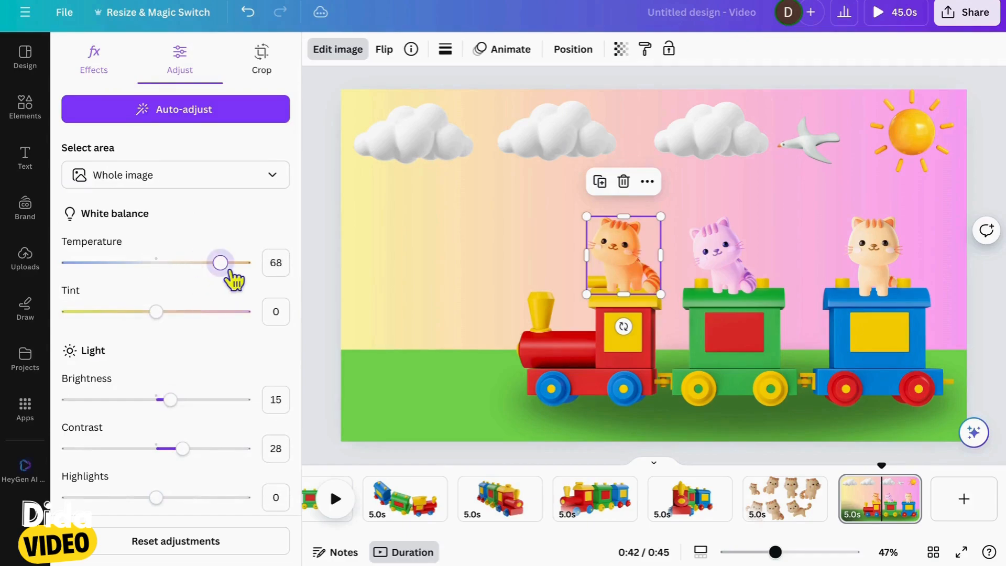
click(212, 318)
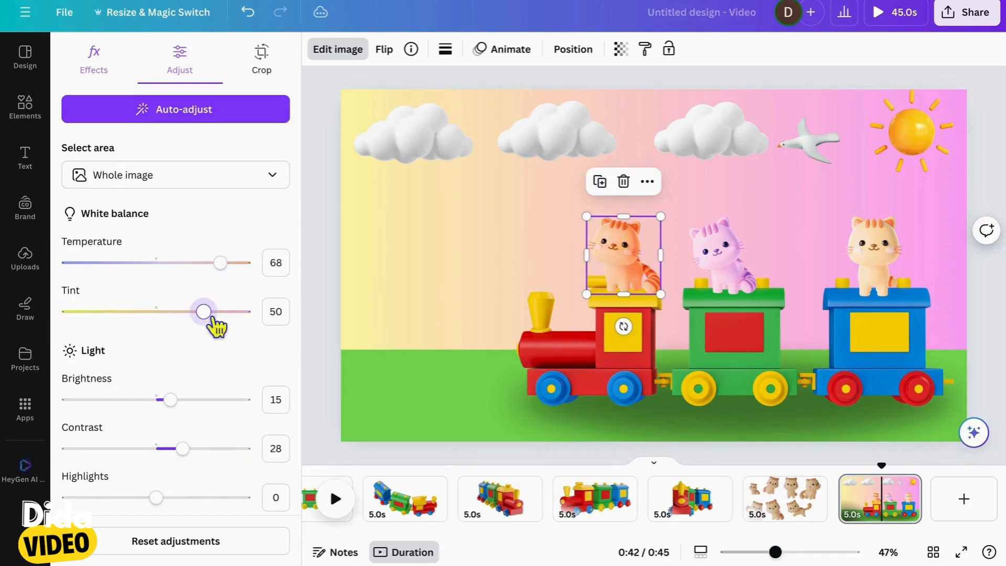
scroll(199, 346, down, 1)
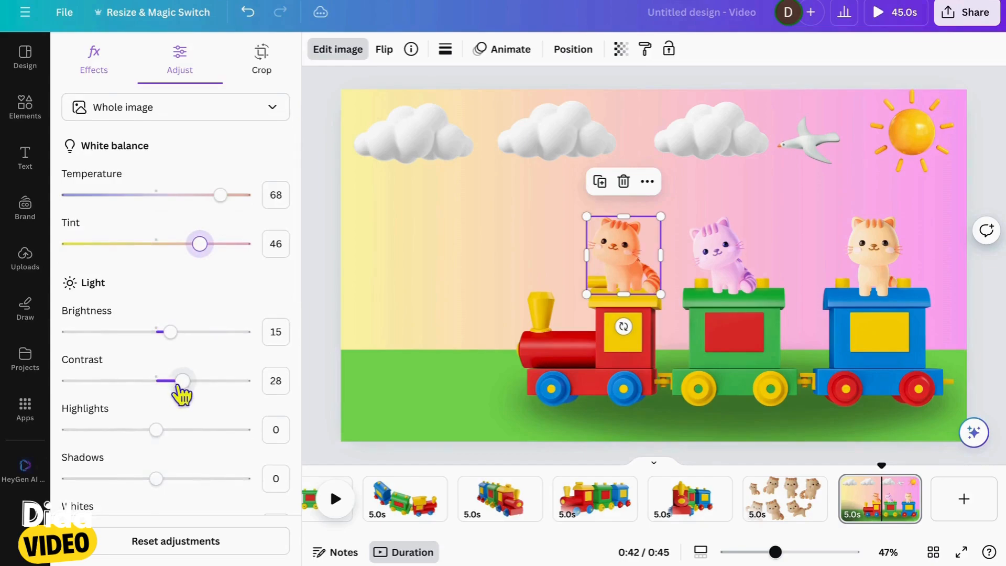
click(195, 339)
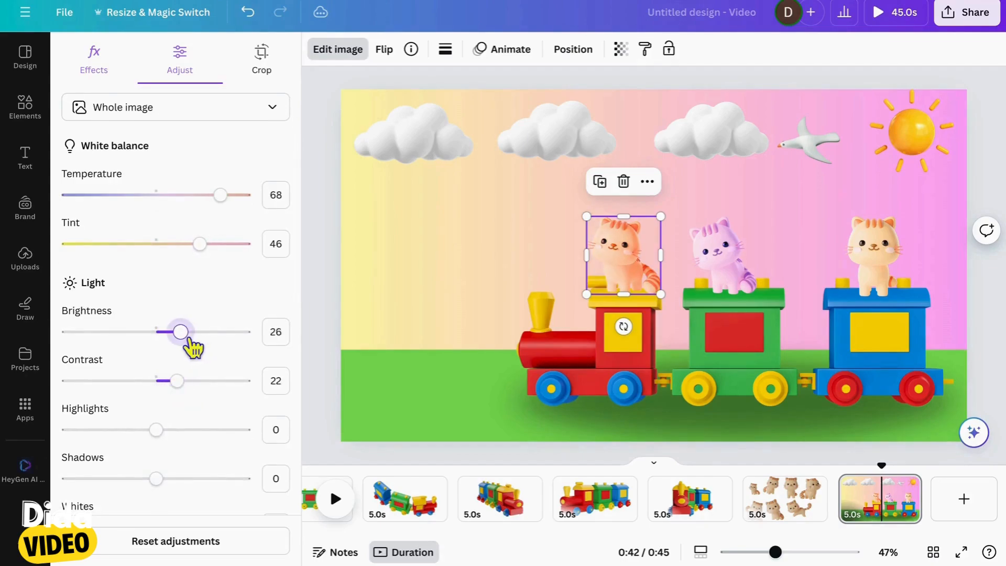
Set the blue wagon cat's brightness to 18 and the locomotive cat's contrast to 45
click(884, 285)
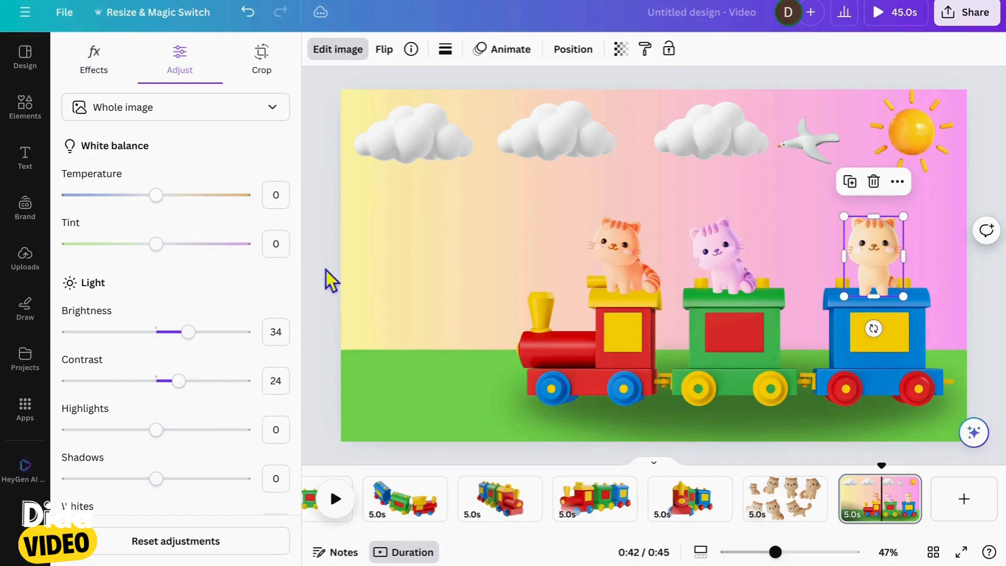
click(168, 332)
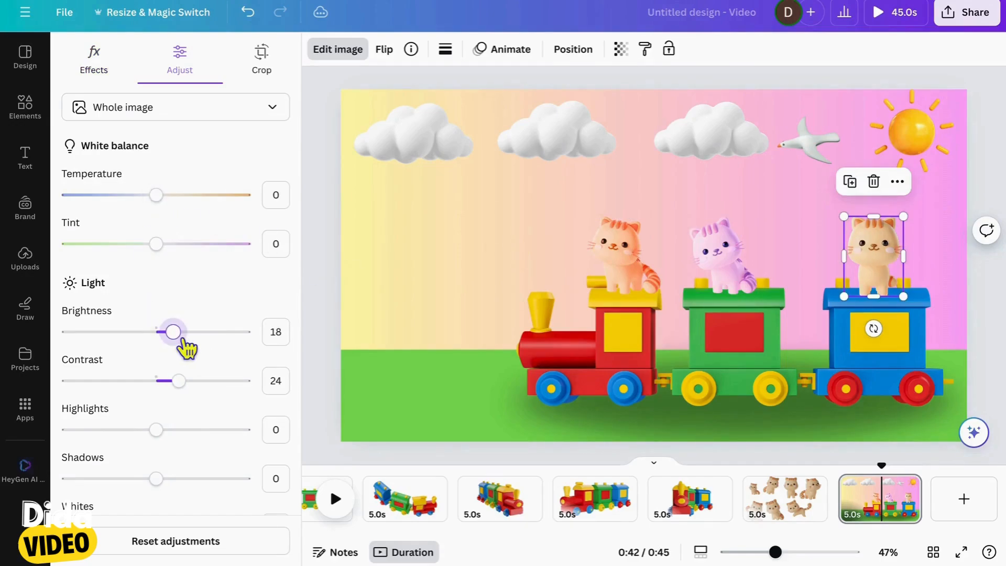
click(623, 254)
scroll(226, 341, down, 3)
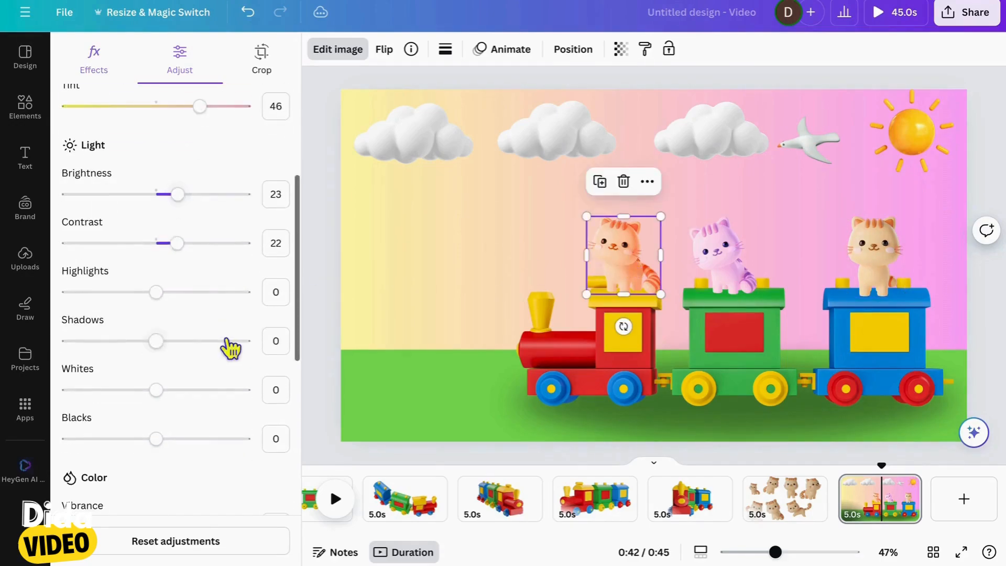
click(194, 449)
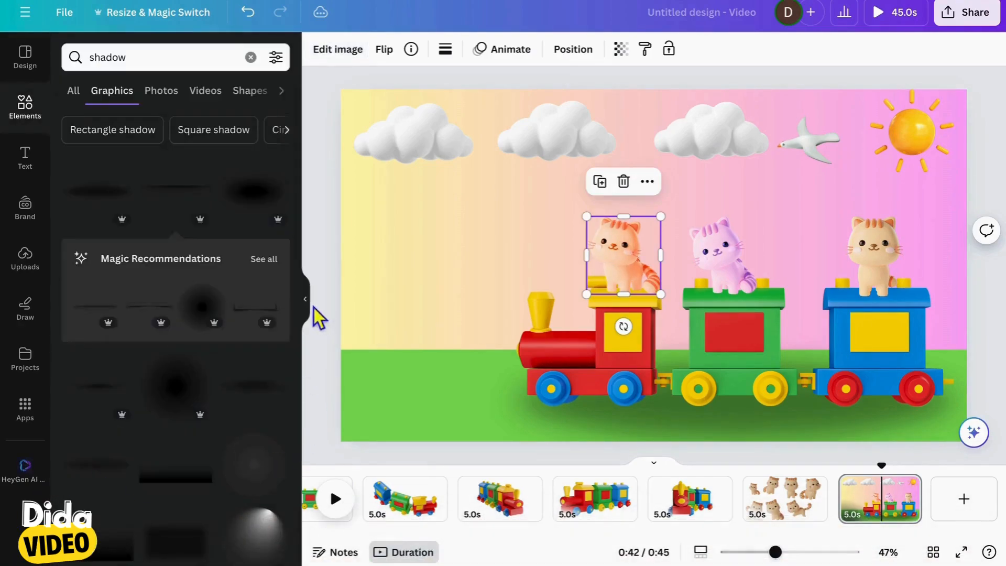
click(306, 311)
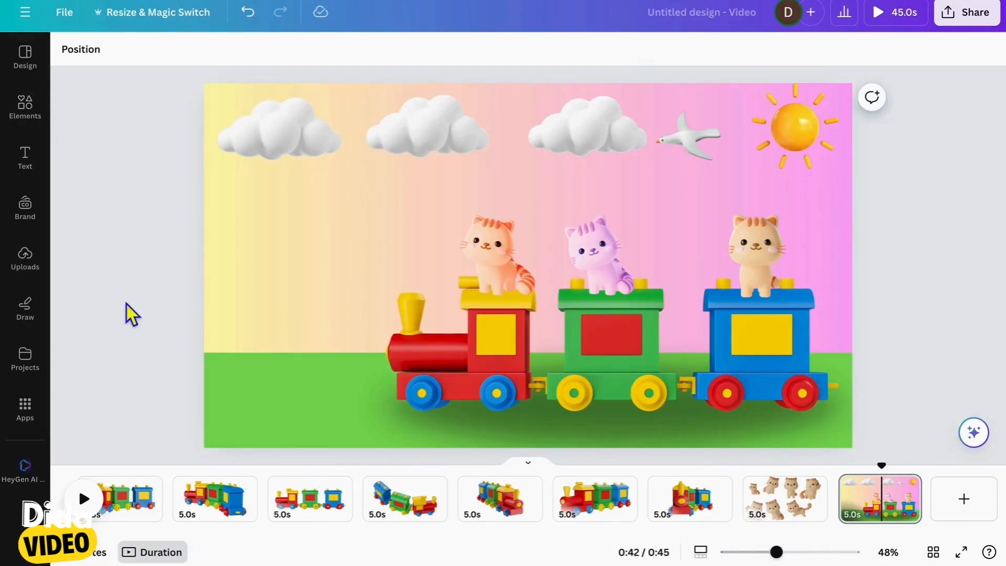
click(469, 268)
click(329, 264)
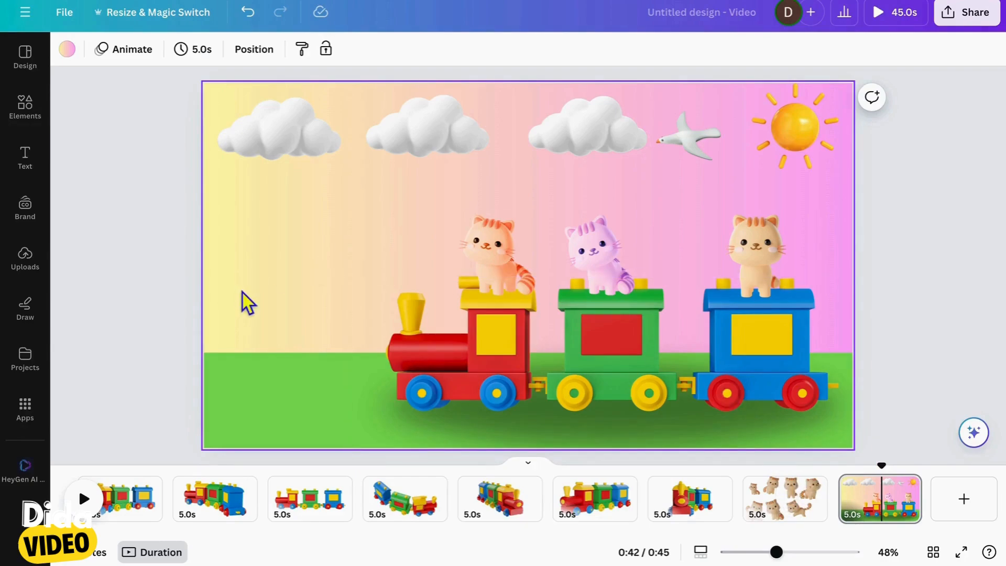
key(Escape)
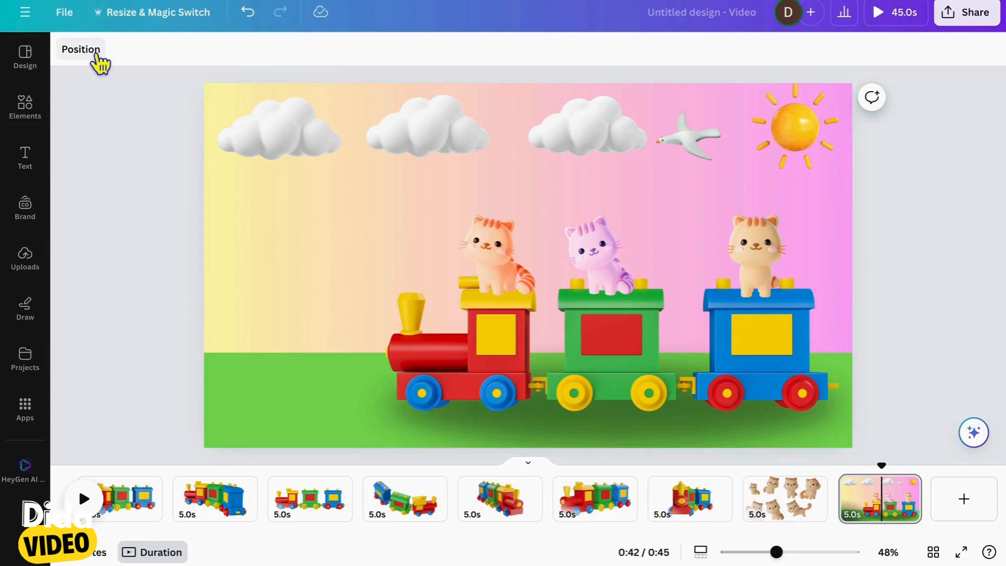
Select the train and all three cats in the layer list and group them into one object
click(97, 57)
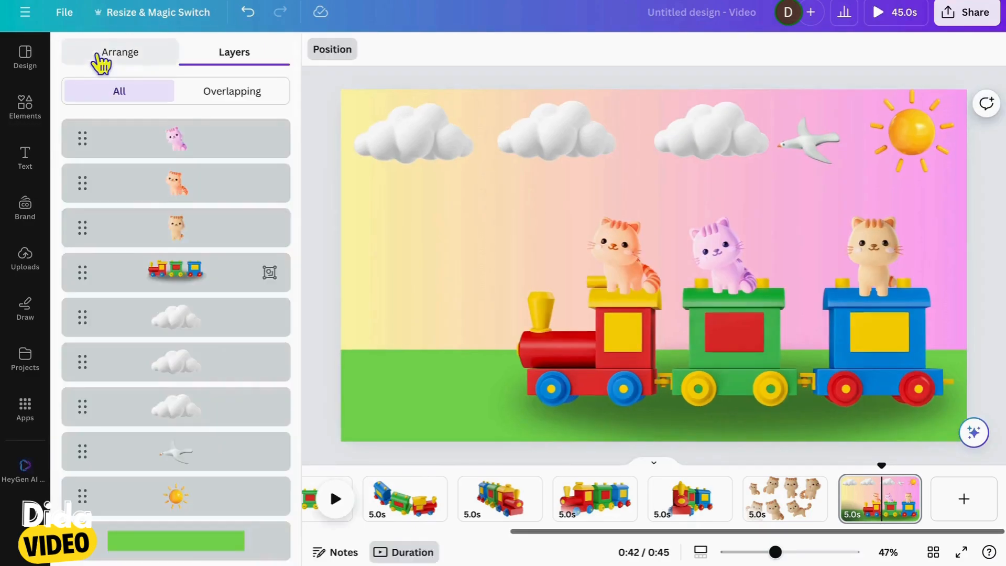
click(230, 283)
shift+click(216, 233)
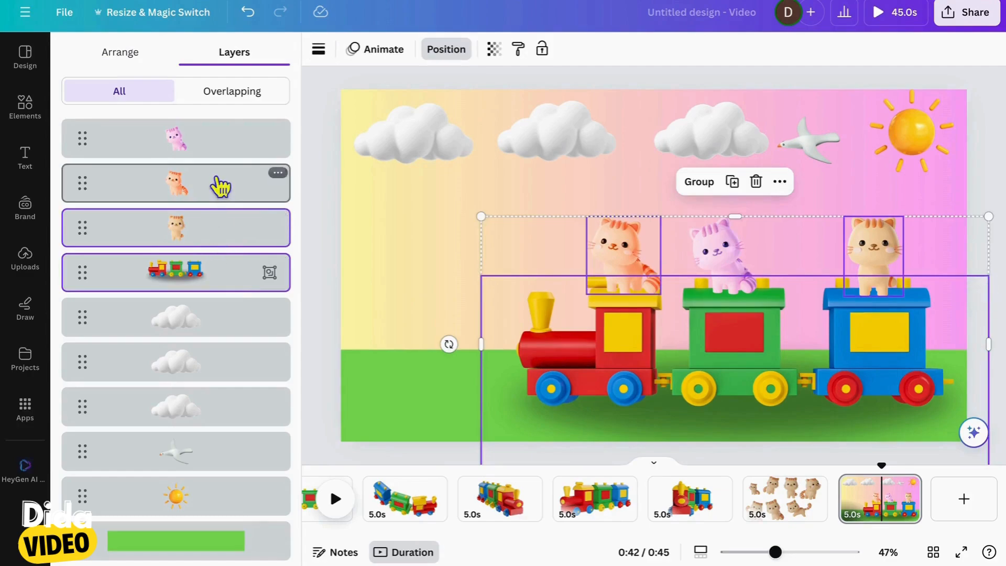
shift+click(219, 184)
shift+click(219, 155)
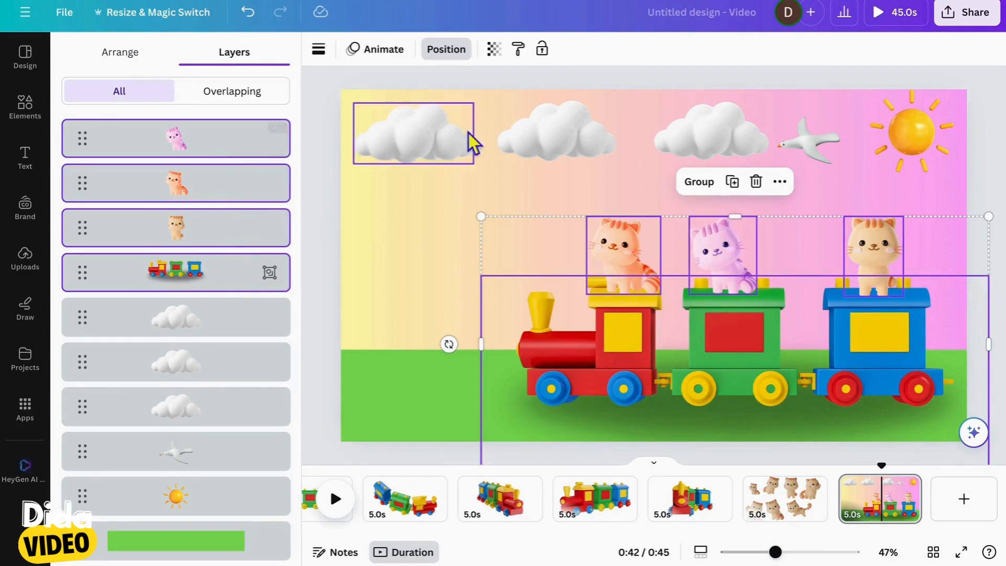
click(699, 183)
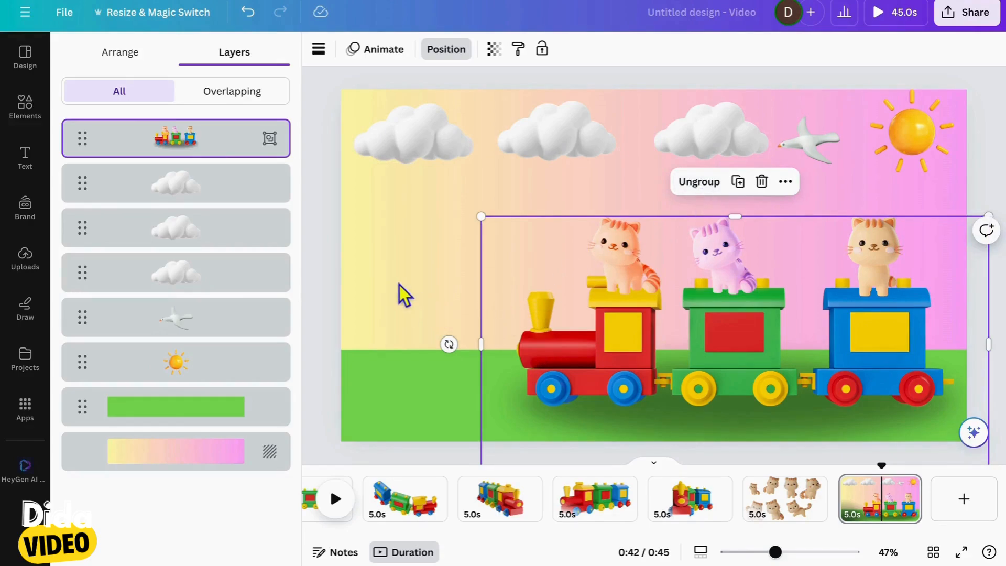
click(318, 301)
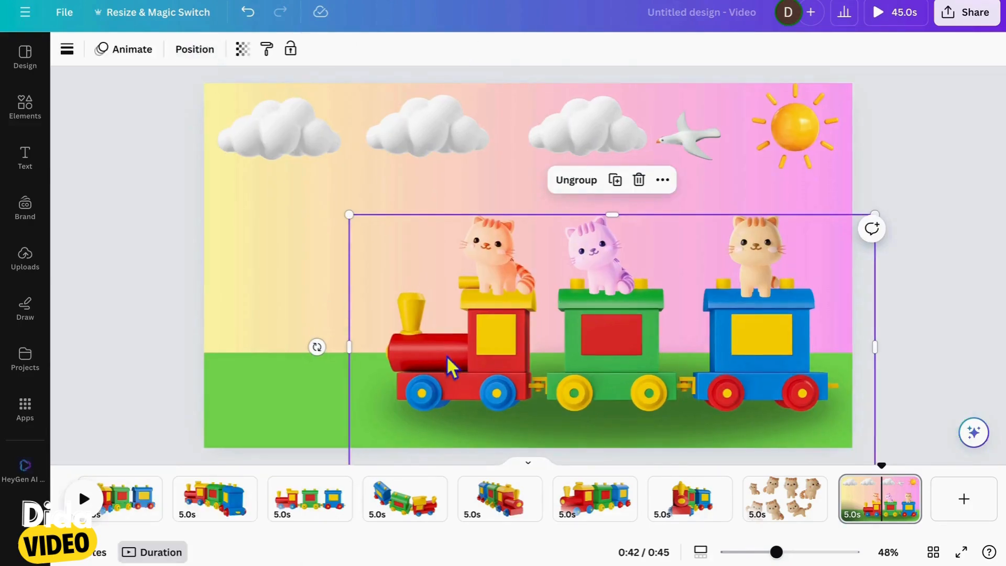
Move the train group off the canvas past its right edge and record a custom animation path carrying it leftward across the scene
drag(453, 381, 912, 370)
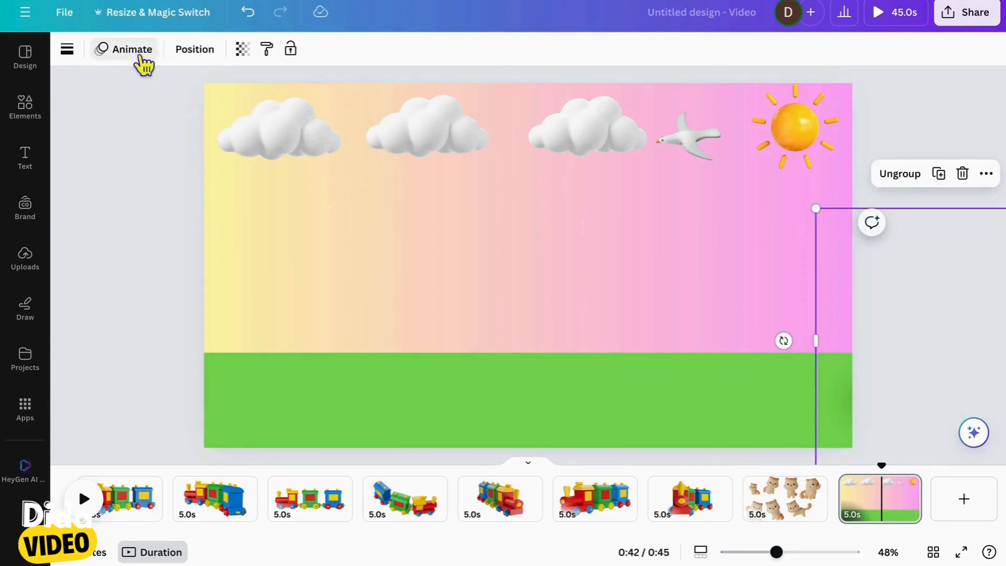
click(140, 55)
click(124, 192)
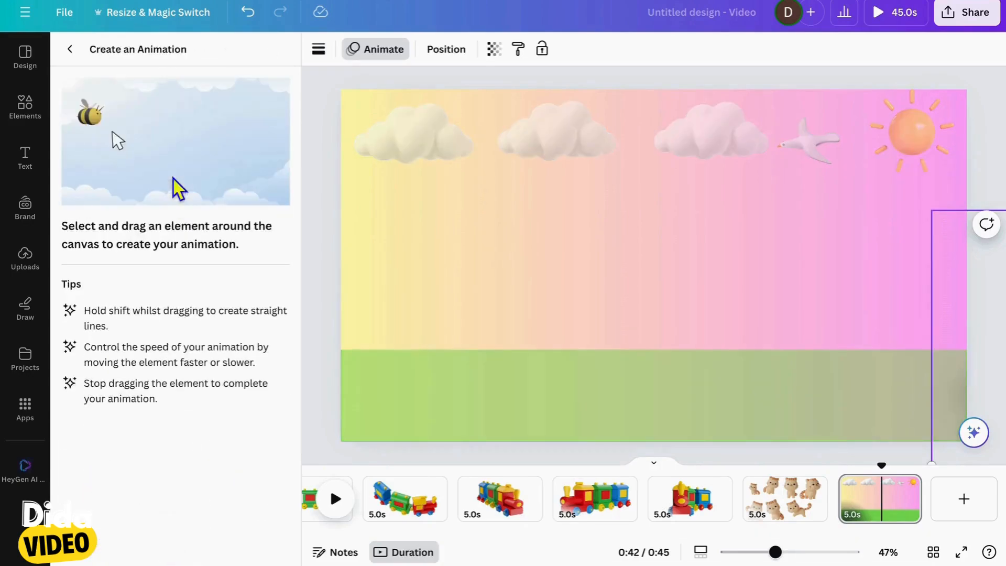
mouse_move(960, 292)
mouse_down()
mouse_move(610, 256)
mouse_move(321, 258)
mouse_up()
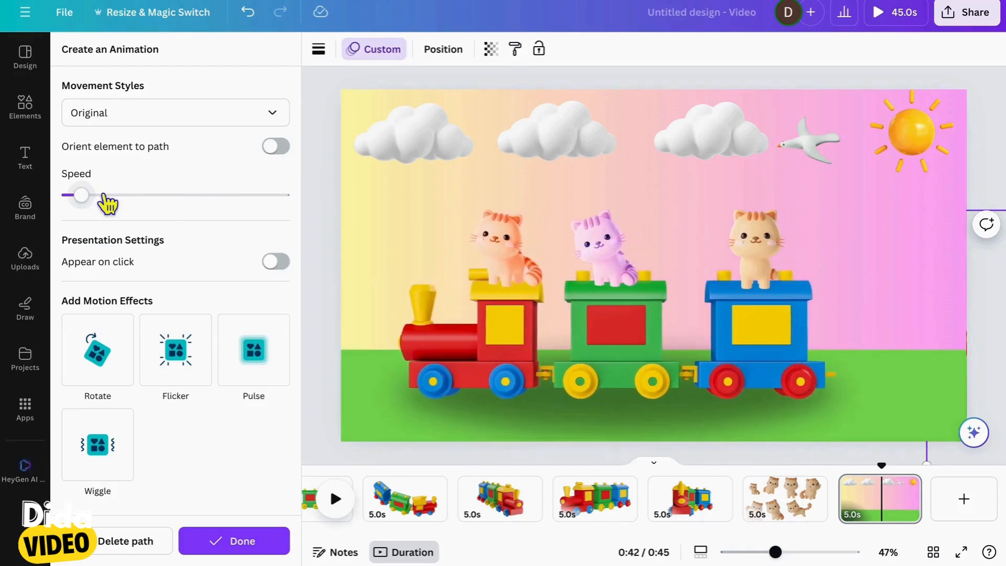
Give the train group's animation the Smooth movement style and reduce its speed to the minimum
click(274, 114)
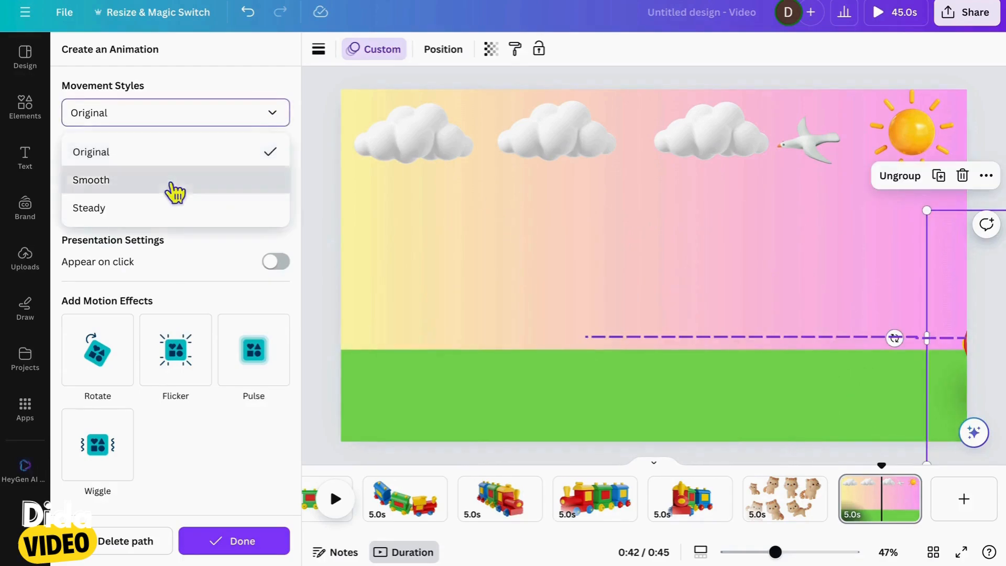
click(173, 184)
drag(81, 195, 43, 207)
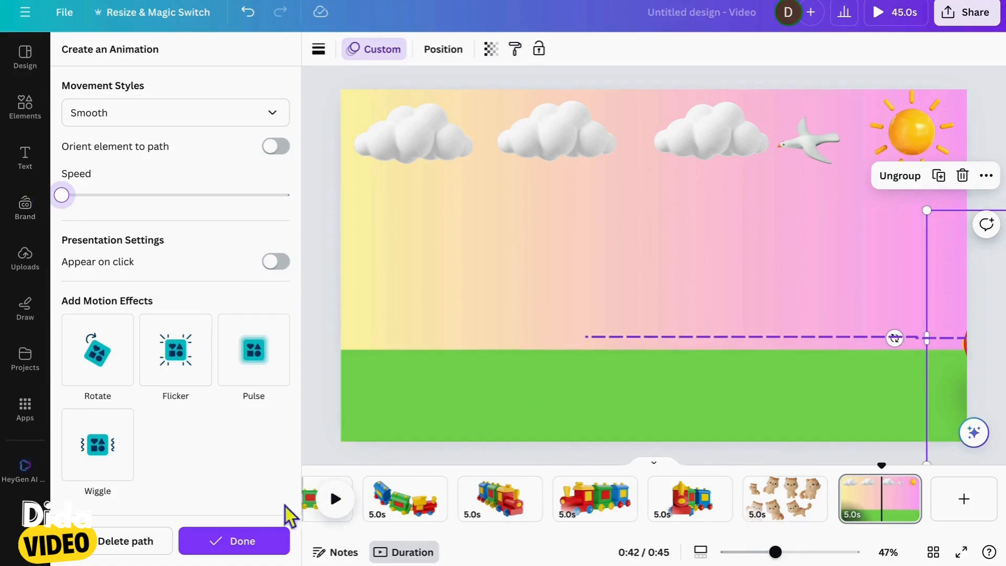
Finish the train group's animation and play the landscape page to preview the train's ride
click(265, 545)
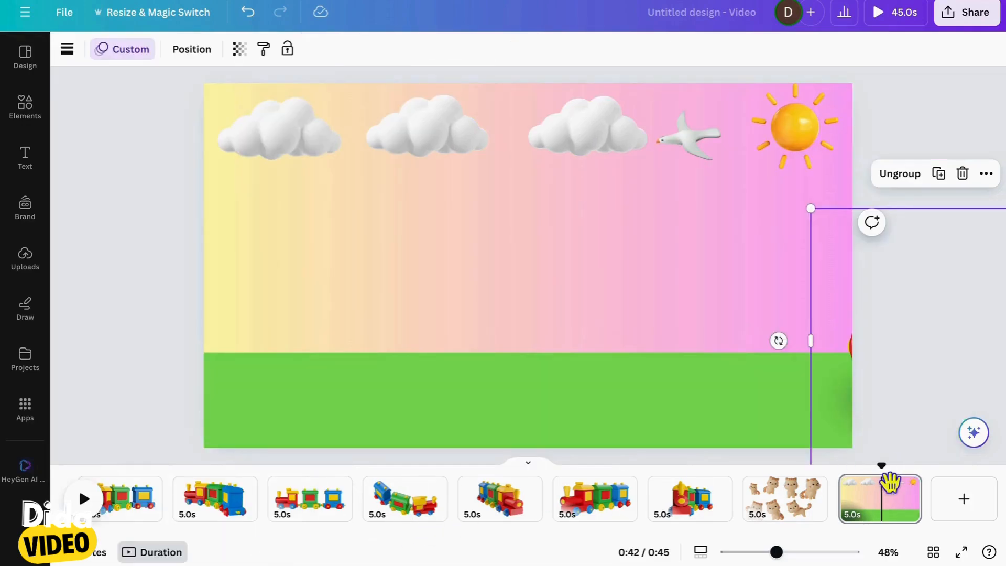
click(891, 483)
click(96, 512)
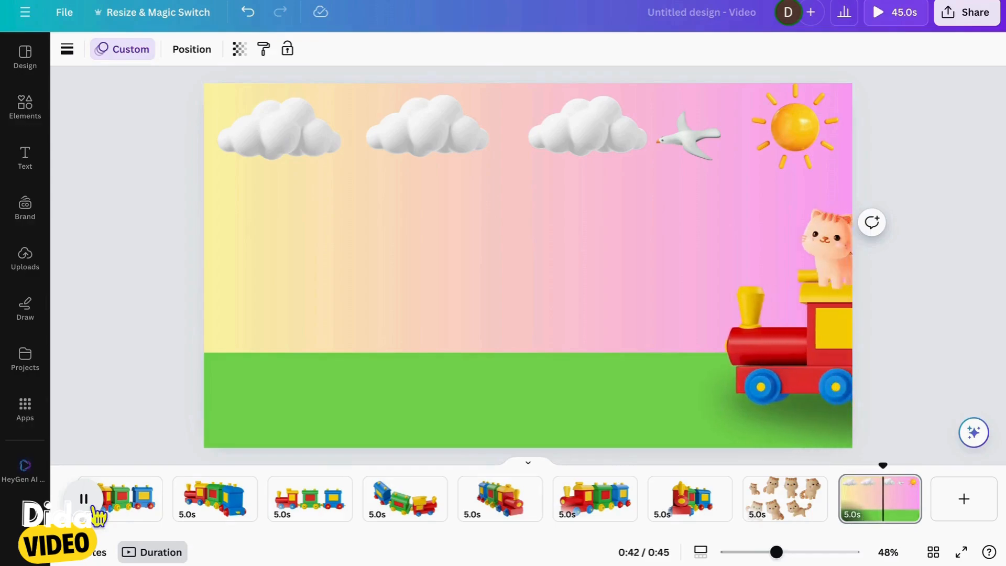
click(89, 504)
Extend the landscape page's duration to 23.2 s and play it from near its start
click(870, 506)
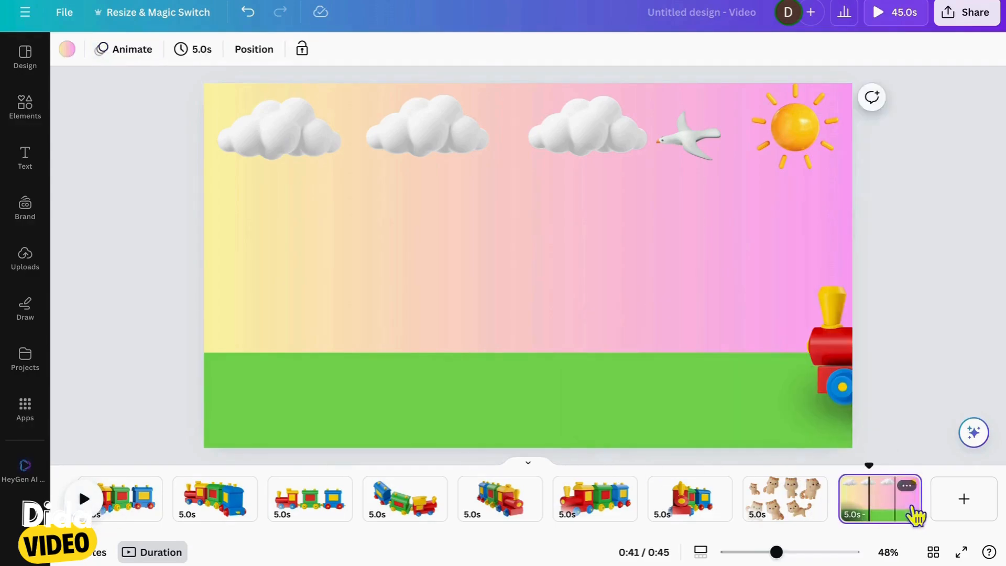
drag(926, 504, 871, 499)
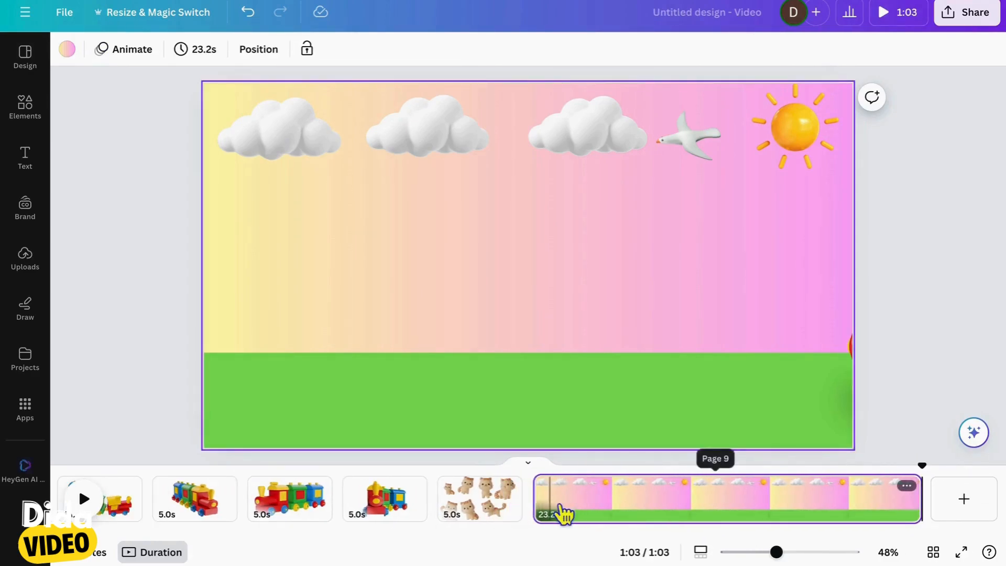
click(550, 507)
click(97, 510)
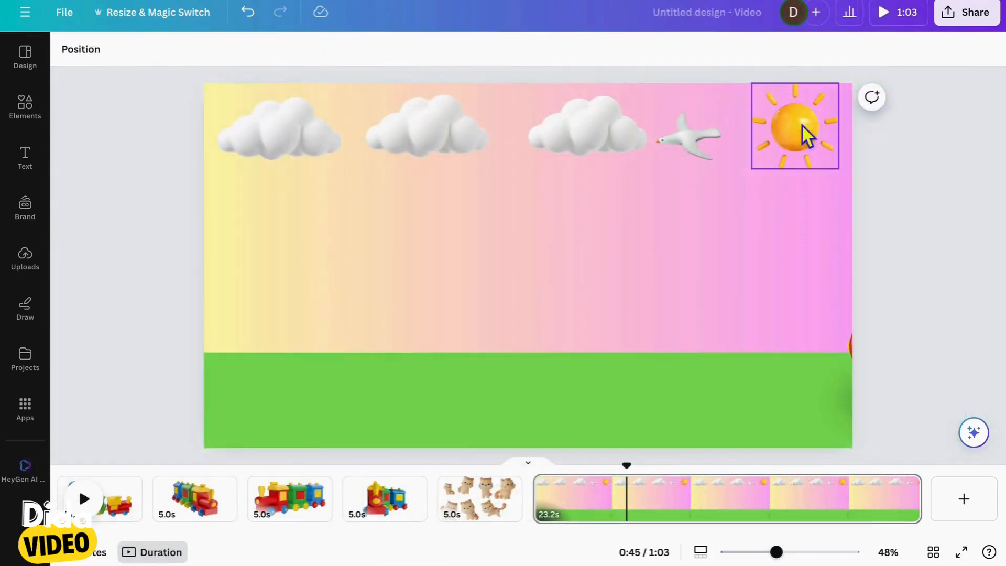
Apply the Rotate motion effect to the sun
click(802, 126)
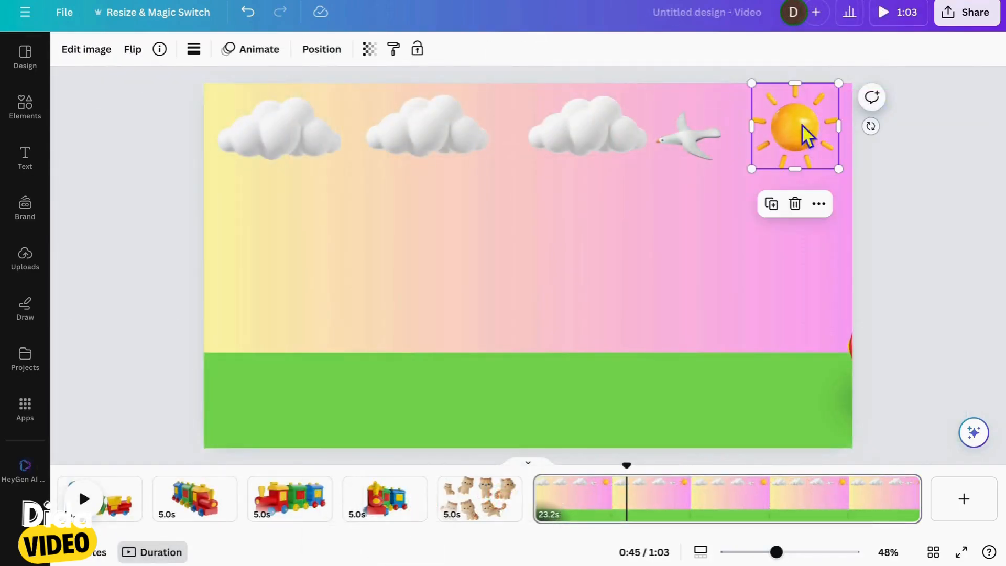
click(275, 57)
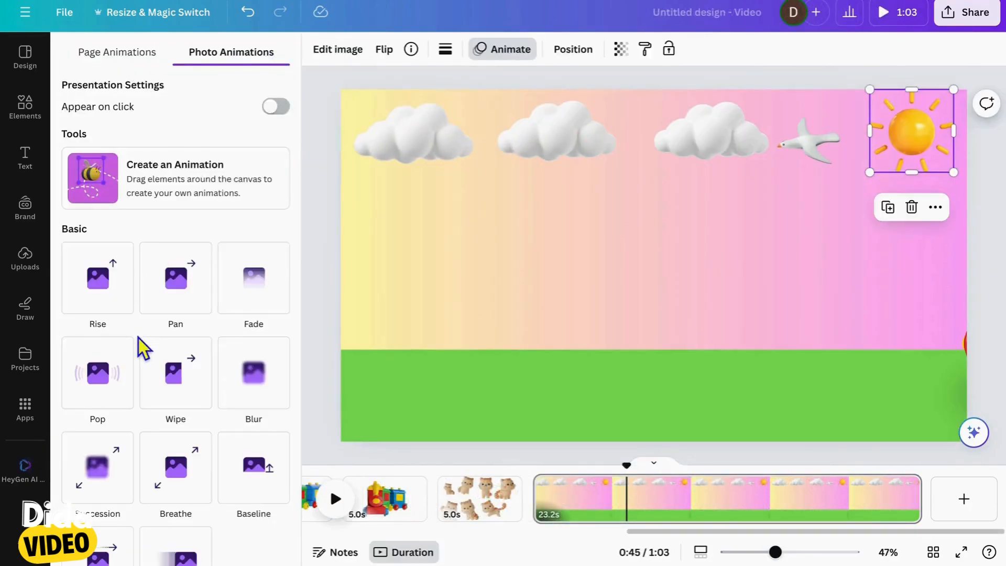
scroll(140, 343, down, 10)
scroll(138, 338, down, 2)
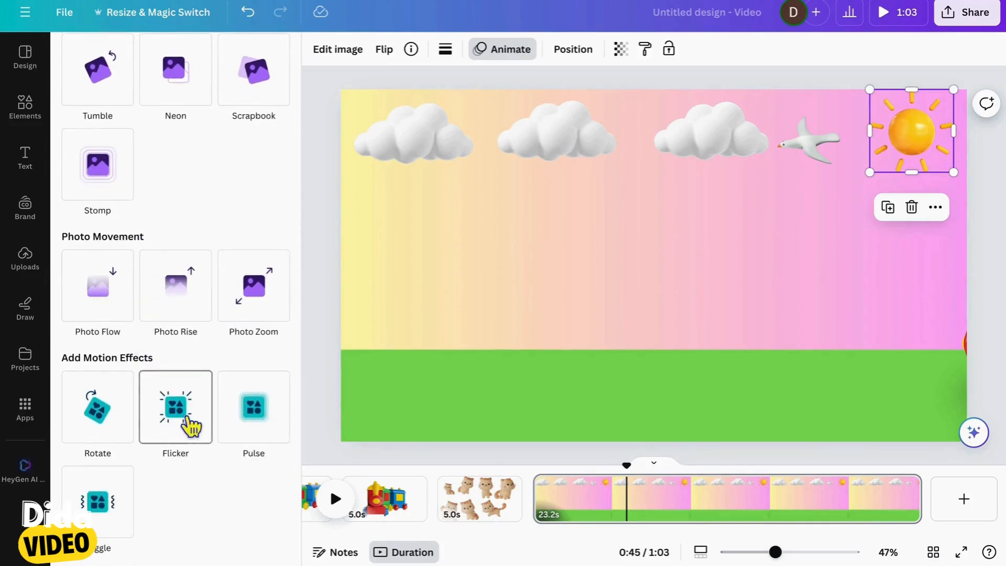
click(105, 432)
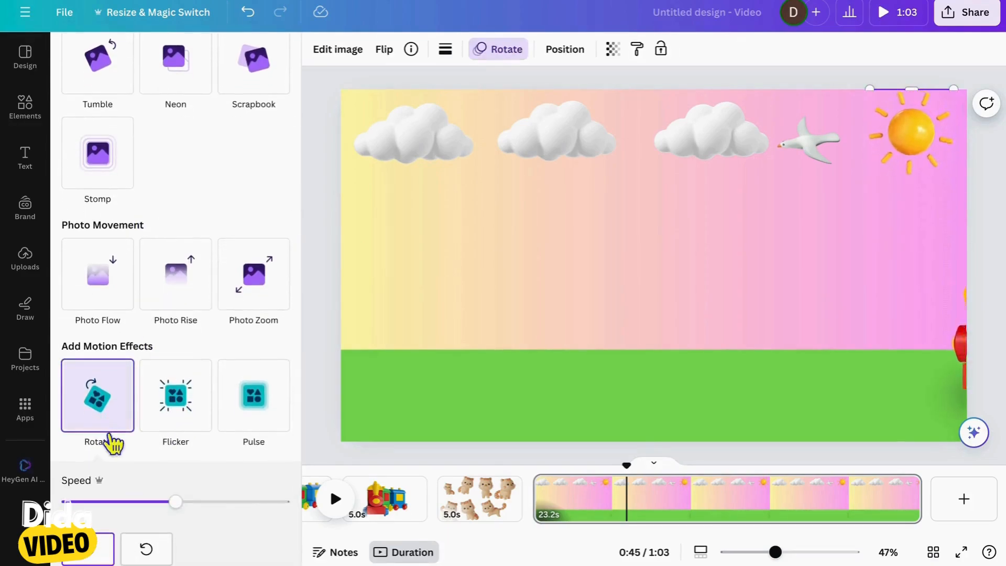
scroll(140, 482, down, 1)
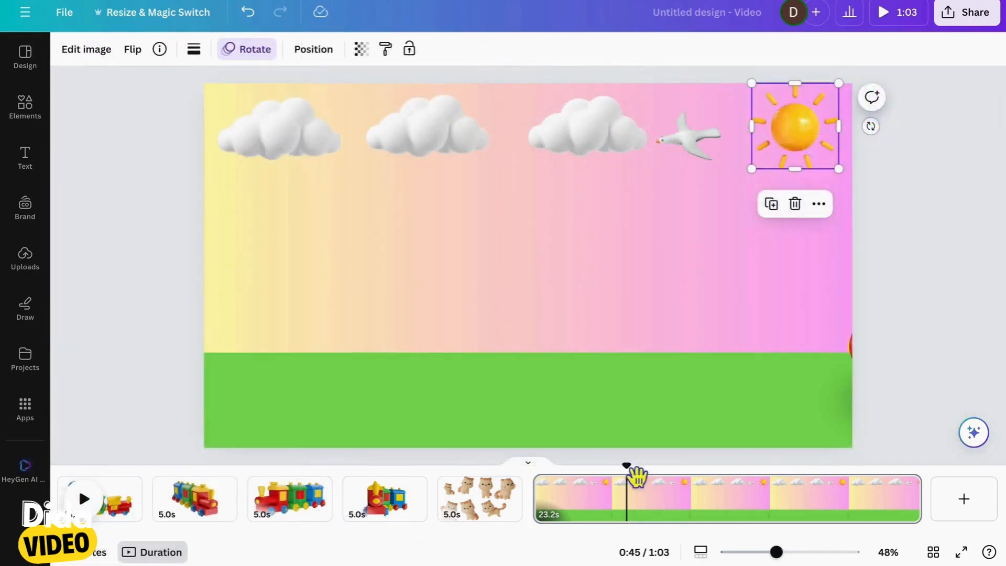
Play the landscape page from near its beginning to check the sun's rotation together with the train's ride
drag(635, 477, 557, 476)
click(101, 507)
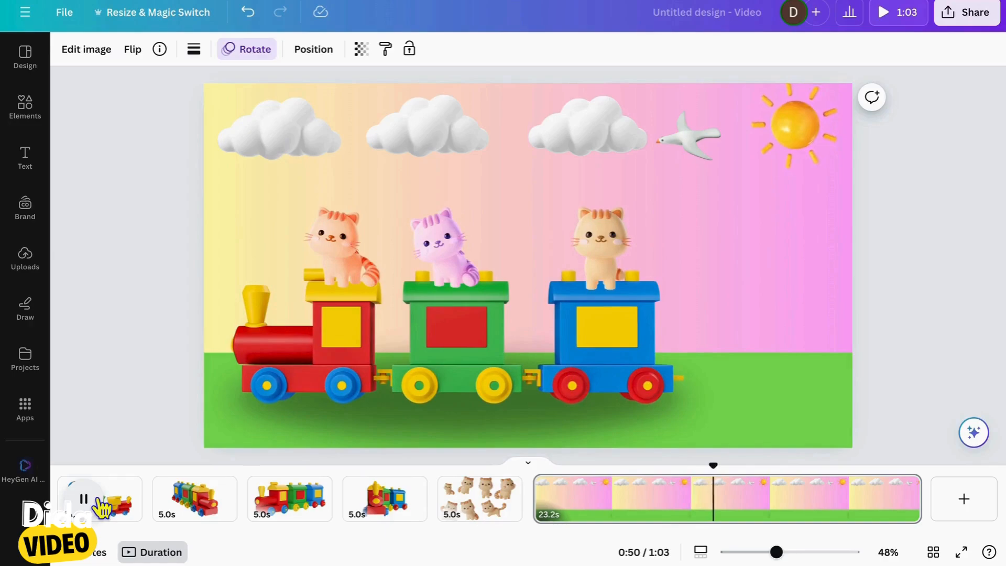
click(100, 501)
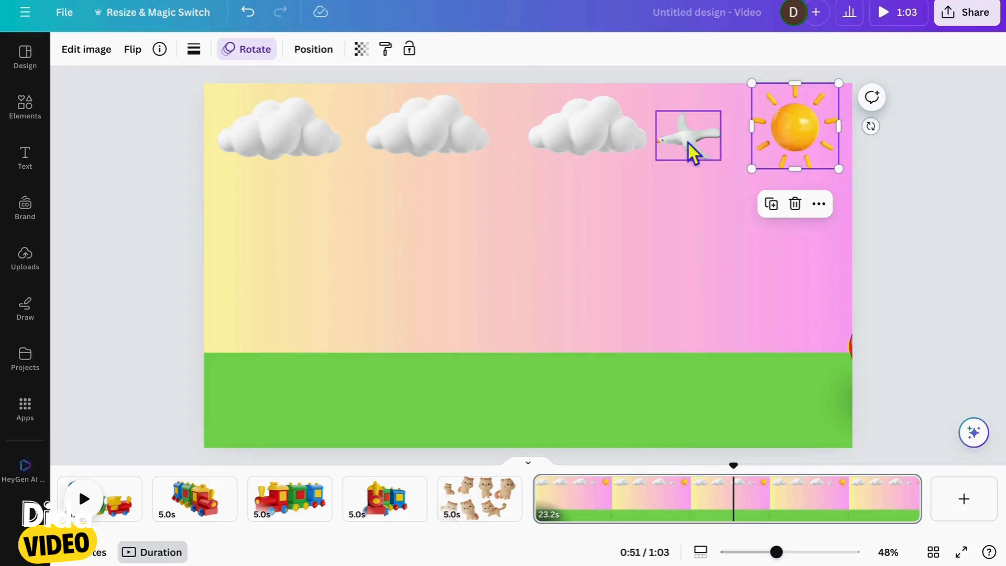
Open the full collection of image filters for the bird
click(694, 152)
click(94, 59)
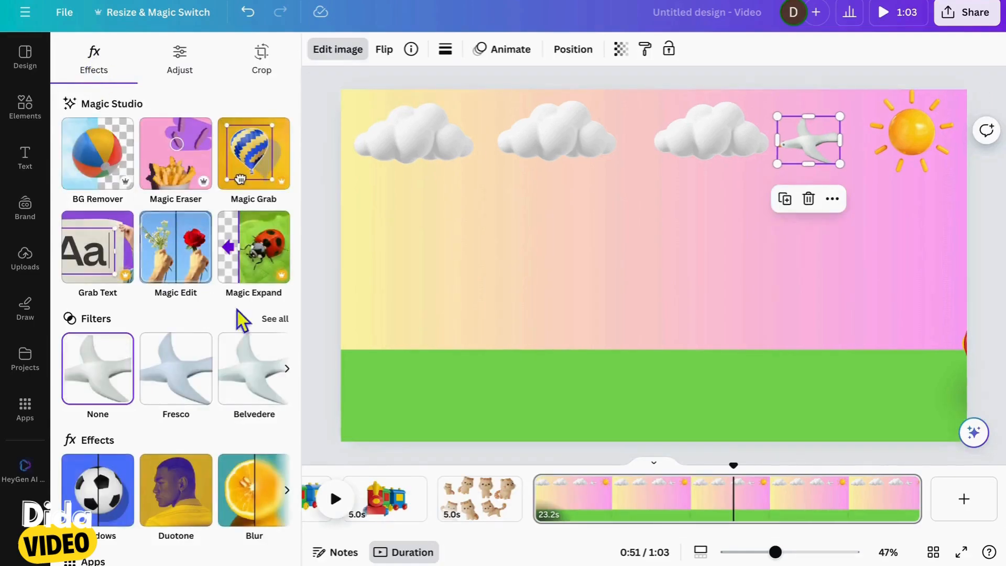
click(275, 321)
scroll(204, 392, down, 5)
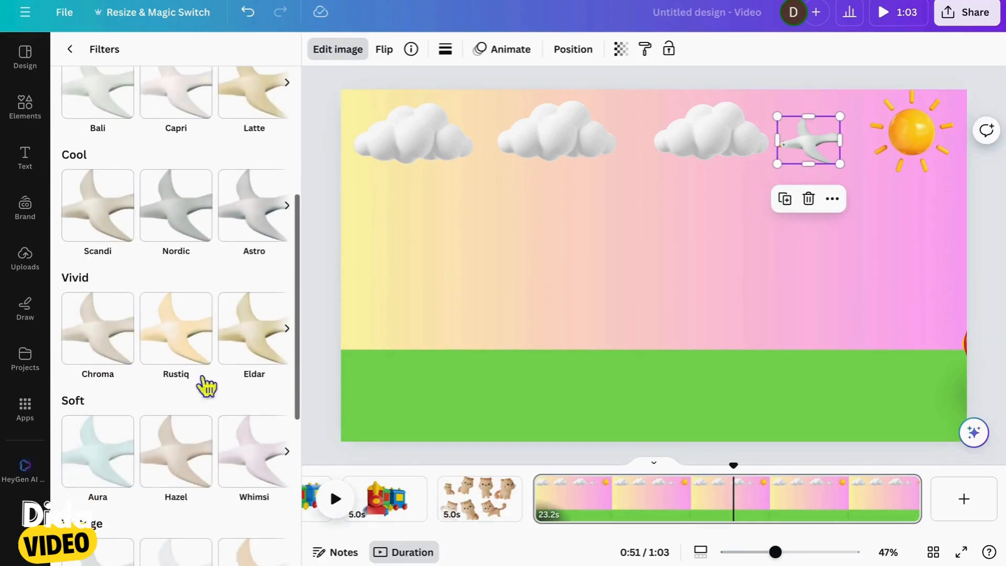
Try the Rustiq, Outrun and X-Pro + filters on the bird
click(198, 346)
scroll(247, 439, down, 7)
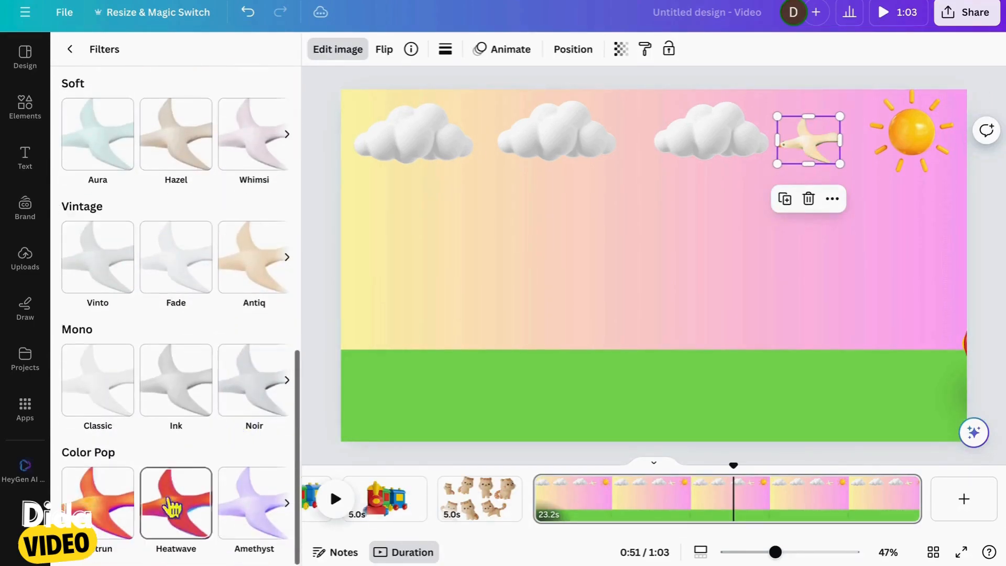
click(125, 511)
scroll(126, 511, down, 1)
scroll(263, 474, right, 5)
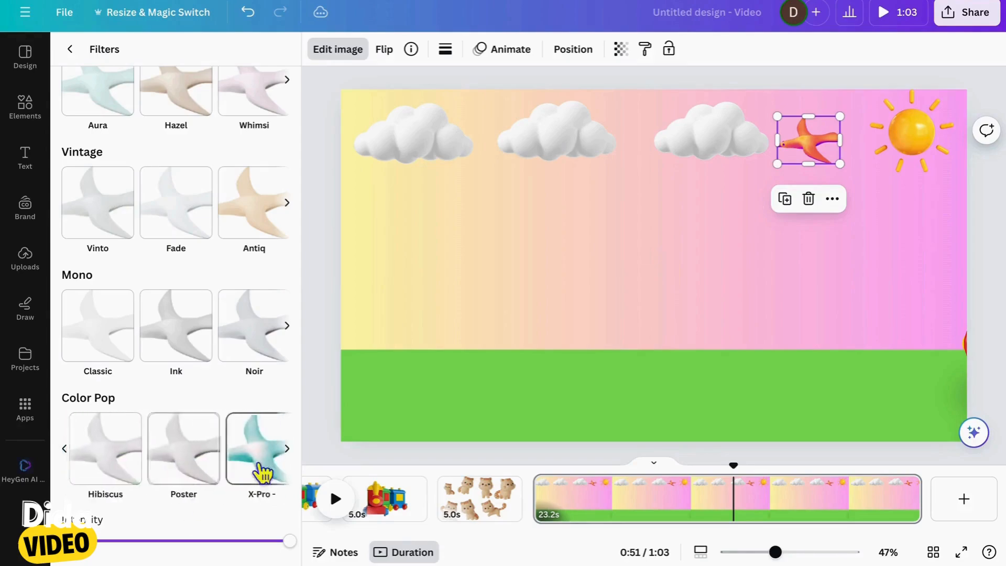
scroll(135, 458, left, 1)
click(132, 459)
scroll(173, 460, right, 3)
click(248, 464)
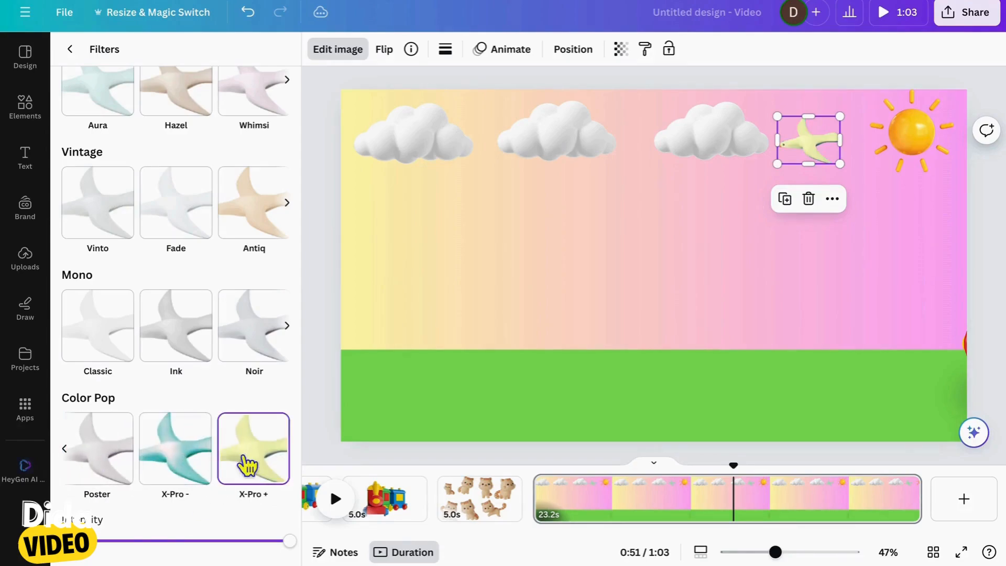
Try the warm Sangri and Bronz filters on the bird
scroll(251, 378, up, 9)
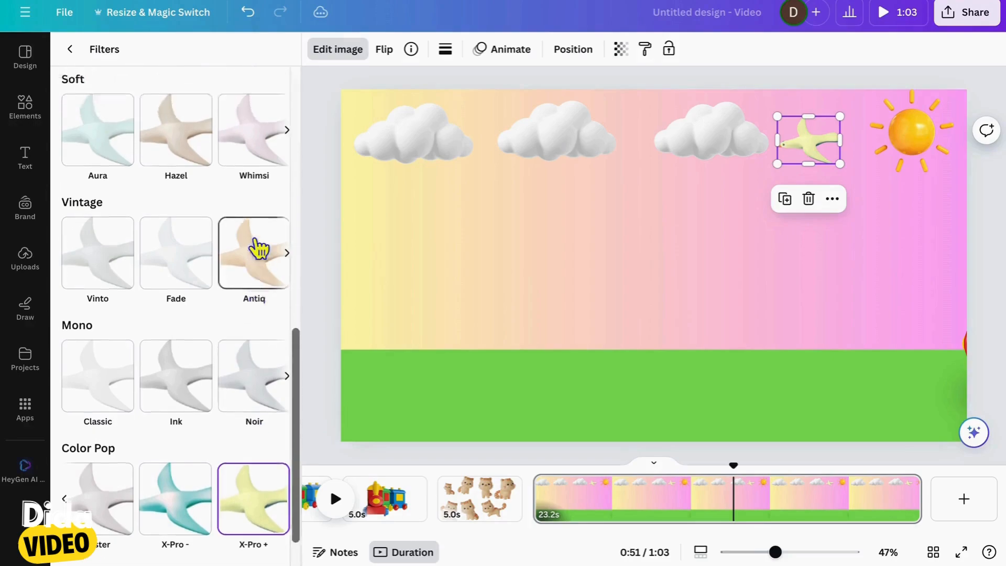
scroll(276, 441, right, 3)
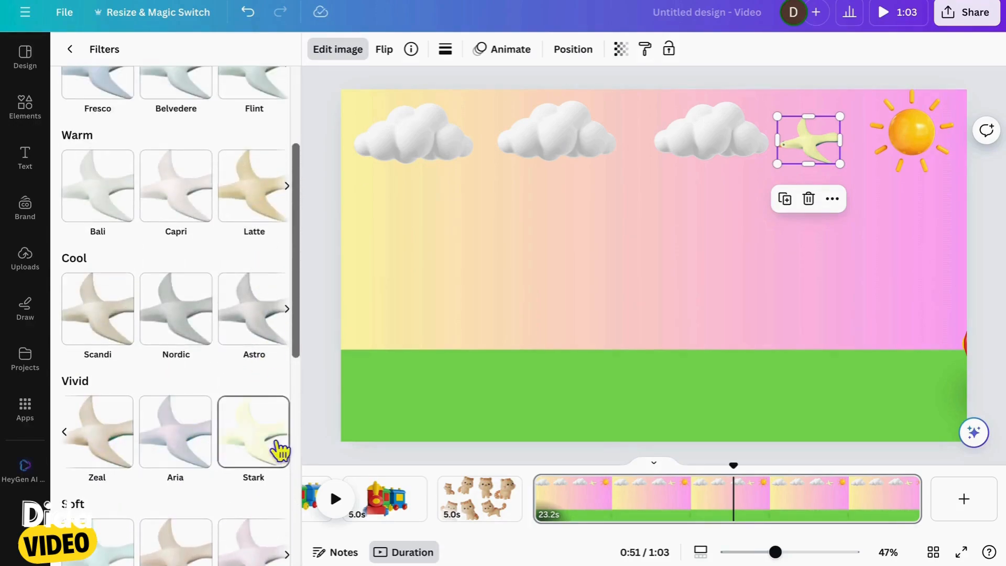
scroll(246, 330, up, 3)
scroll(254, 350, right, 3)
click(254, 350)
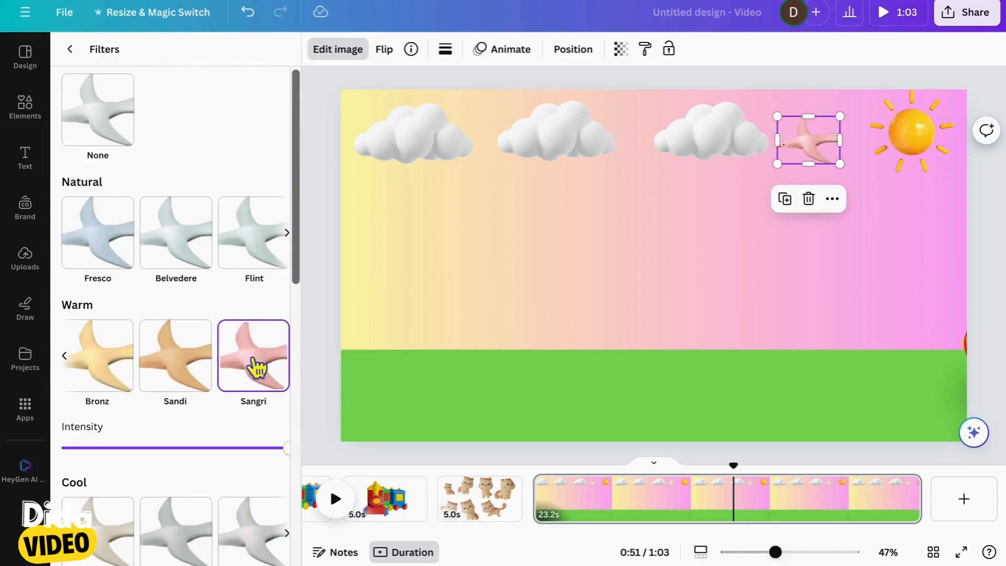
click(85, 362)
scroll(163, 375, left, 3)
scroll(163, 375, down, 10)
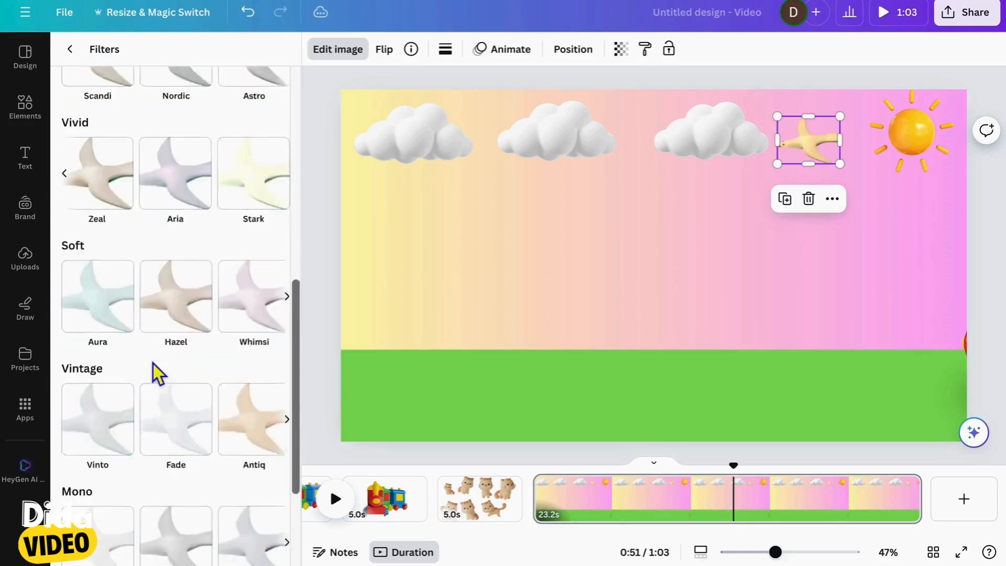
Try the vintage Retro and Nostalg filters on the bird
click(271, 294)
scroll(273, 298, right, 3)
click(273, 299)
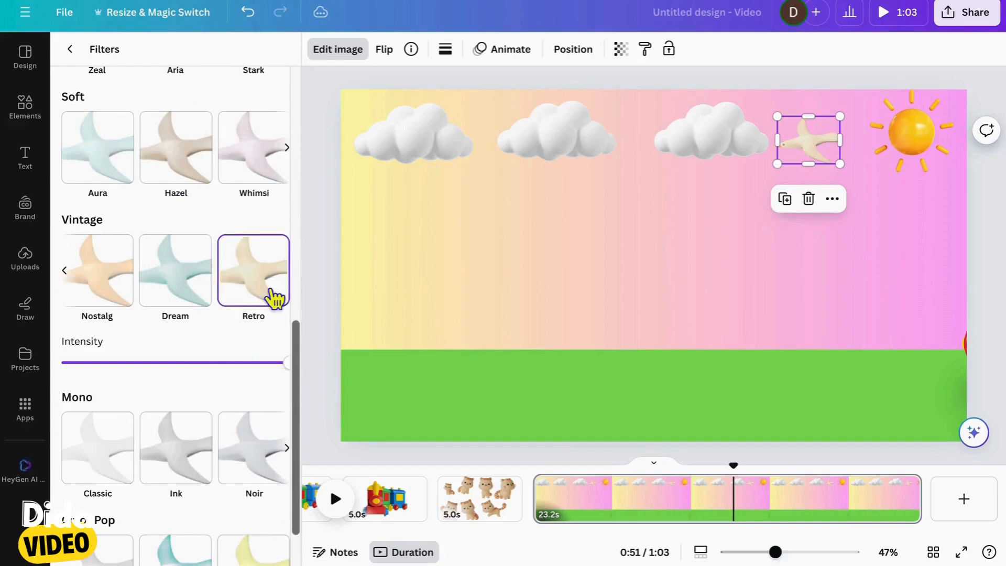
click(99, 289)
scroll(194, 393, down, 2)
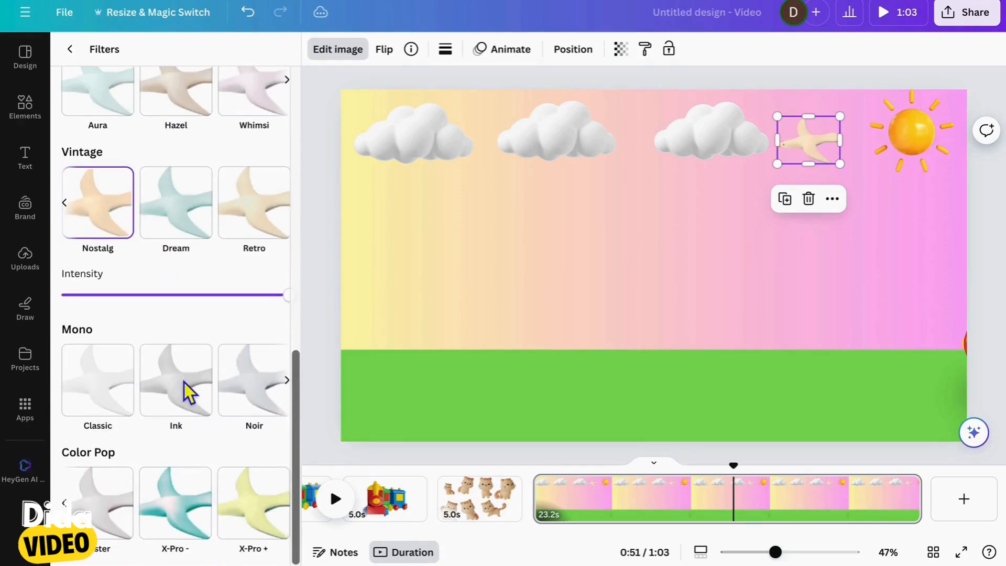
Try several Color Pop filters on the bird, including X-Pro +, Amethyst and Outrun
click(255, 518)
scroll(240, 461, right, 3)
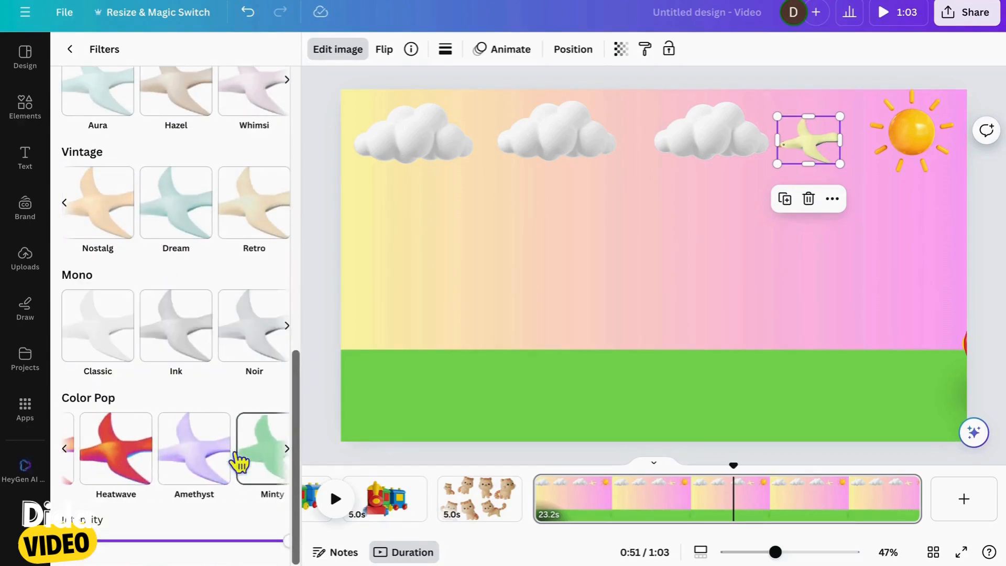
click(209, 464)
scroll(210, 461, right, 1)
click(201, 461)
scroll(202, 461, left, 3)
click(121, 461)
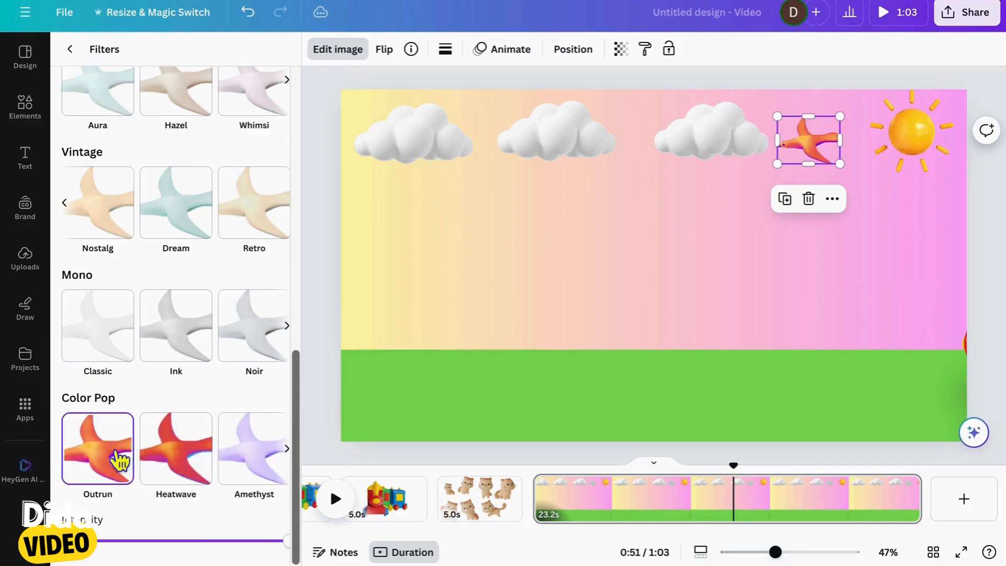
click(207, 462)
Move the bird to the canvas's left edge below the first cloud and flip it horizontally
drag(825, 208, 242, 218)
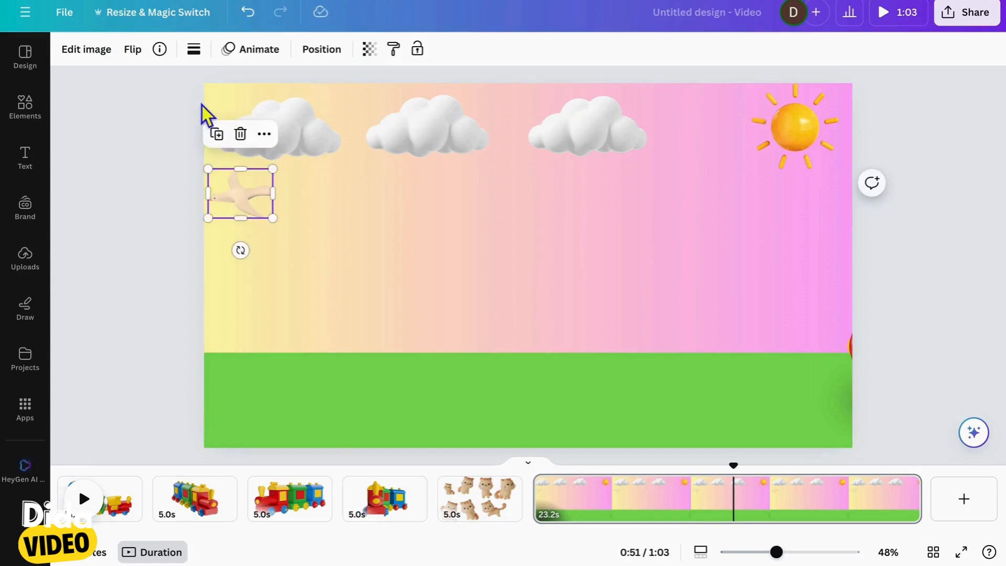
click(140, 58)
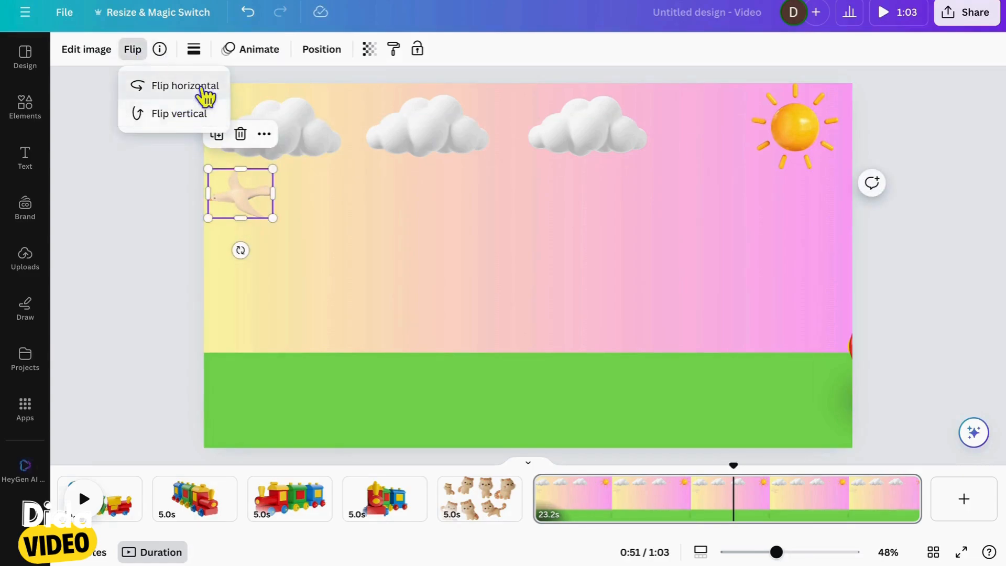
Record a custom animation path that flies the bird in a wavy line past the clouds and off the canvas's right edge
click(262, 58)
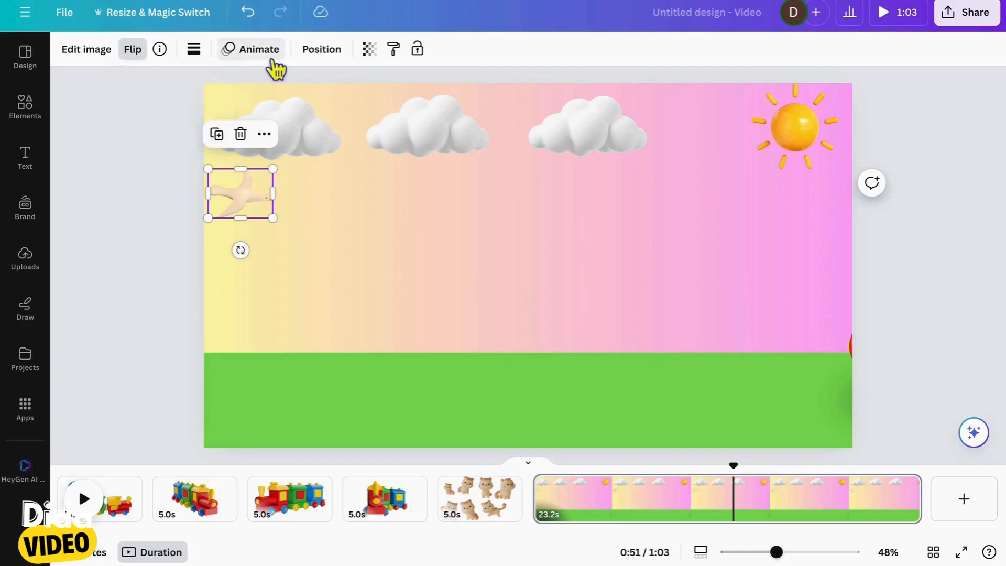
click(191, 180)
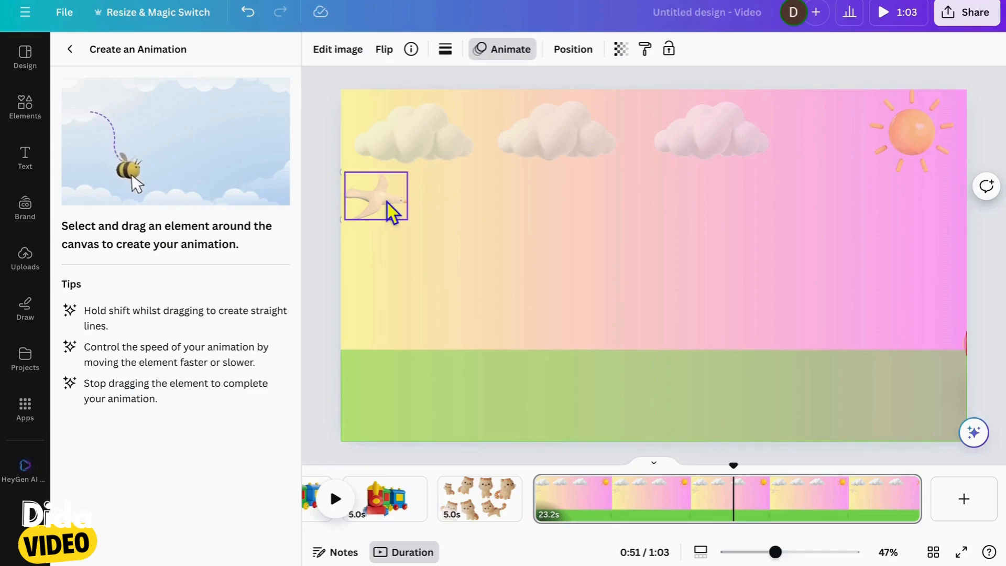
drag(388, 203, 463, 181)
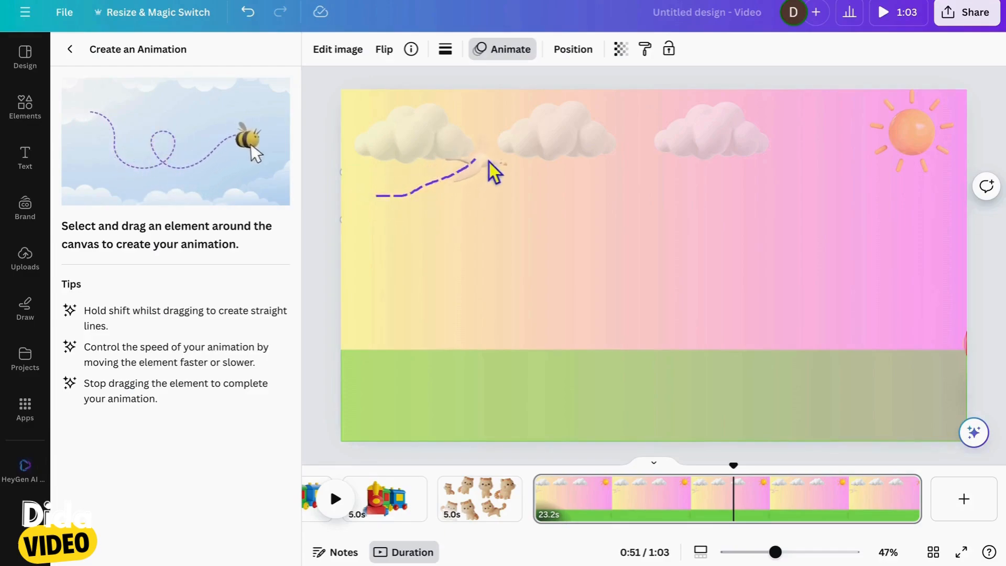
mouse_move(559, 131)
mouse_down()
mouse_move(691, 162)
mouse_move(733, 167)
mouse_up()
mouse_move(764, 141)
mouse_down()
mouse_move(806, 140)
mouse_move(832, 173)
mouse_move(879, 198)
mouse_move(928, 207)
mouse_move(988, 193)
mouse_up()
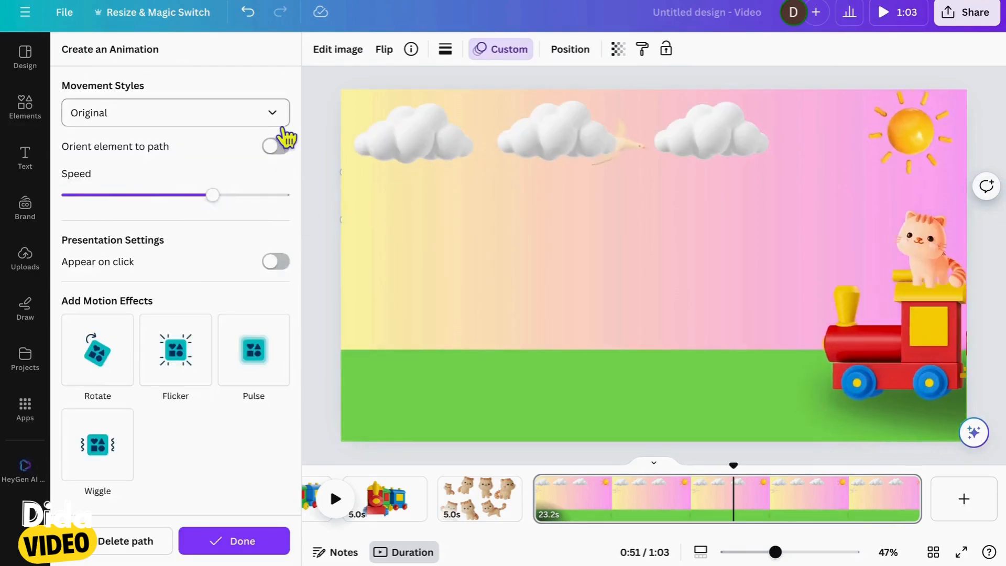
Give the bird's animation the Steady movement style and finish it
click(281, 126)
click(197, 179)
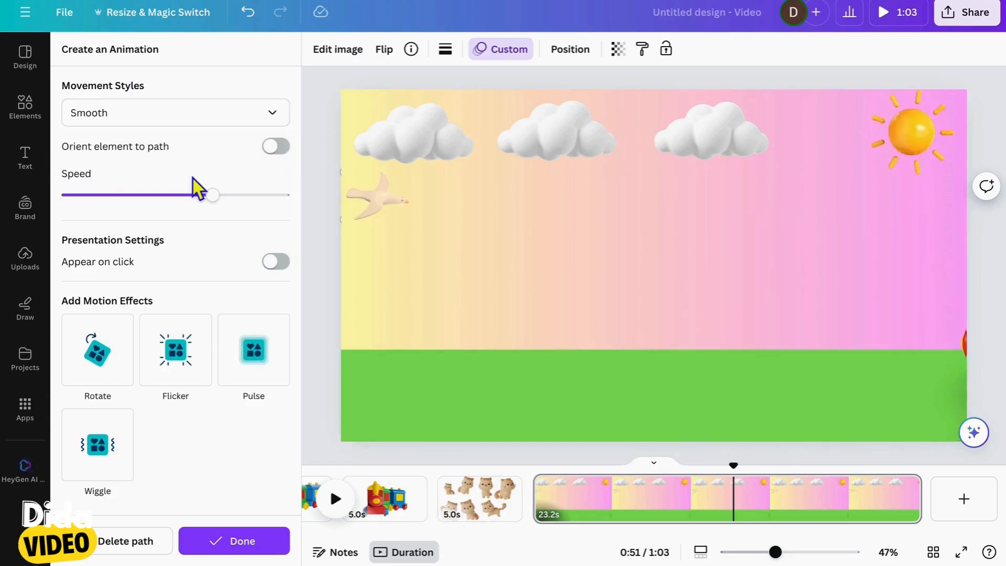
click(281, 128)
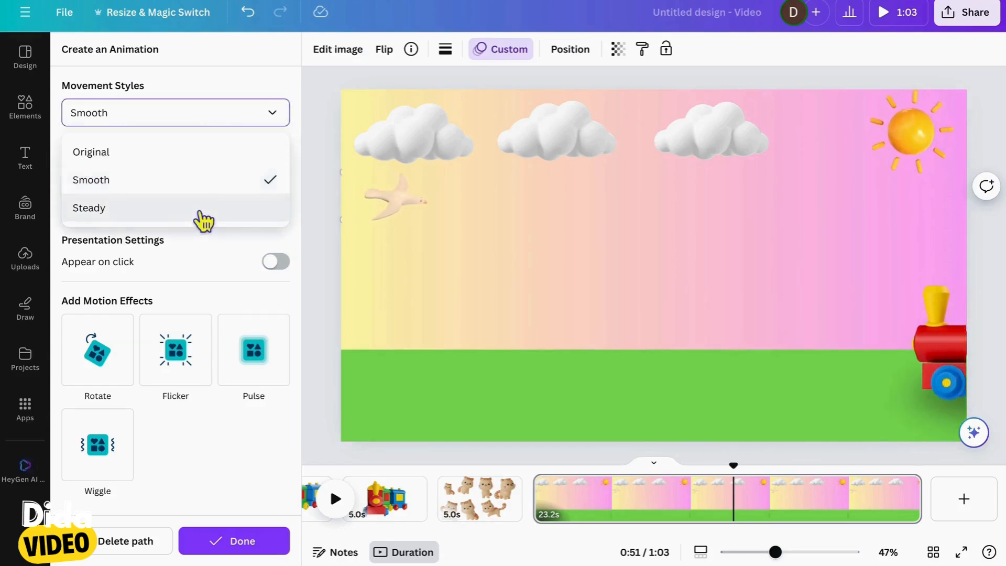
click(200, 209)
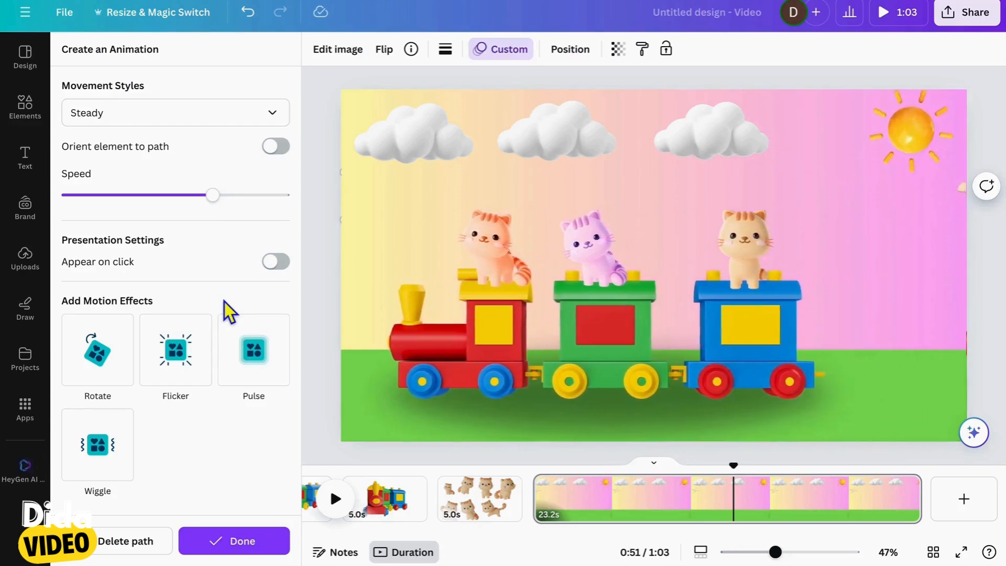
click(218, 548)
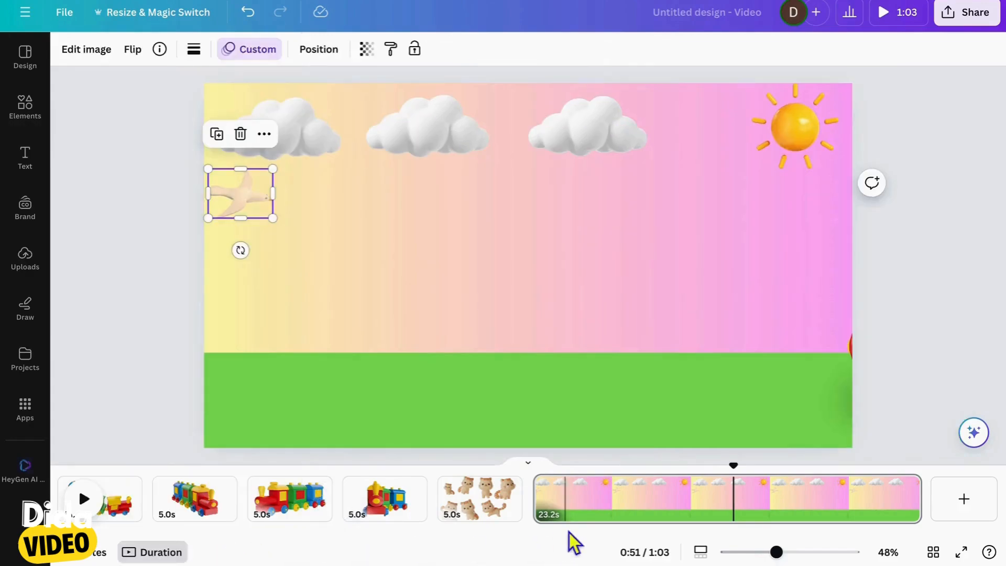
Play the train scene from its start twice to review the bird's flight and the train's movement
drag(736, 474, 546, 468)
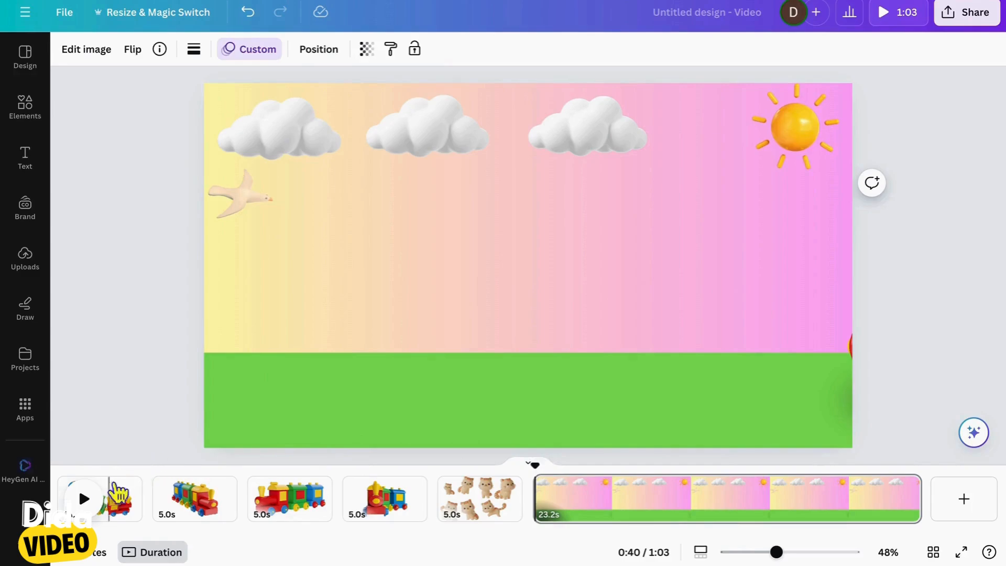
click(97, 502)
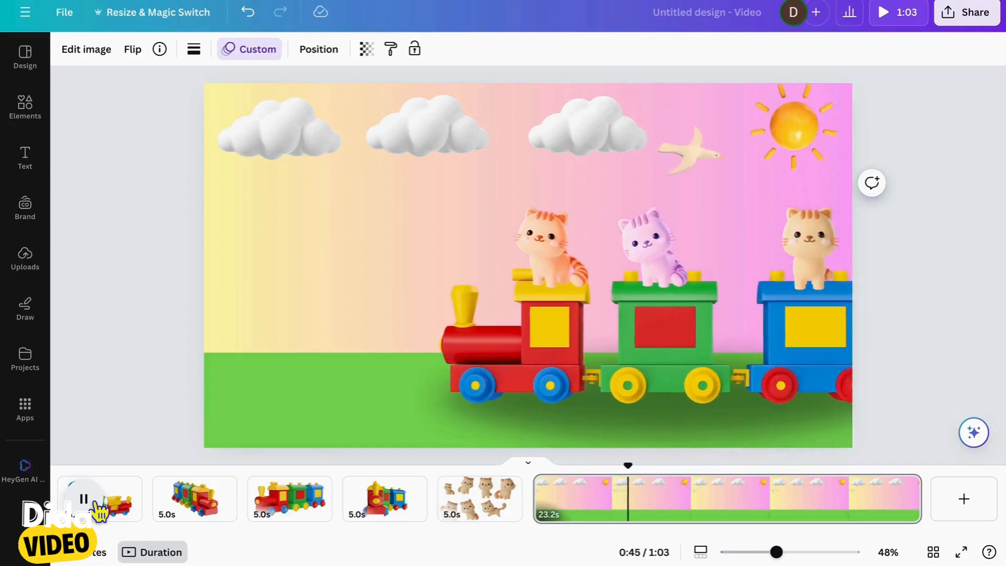
click(98, 506)
click(538, 494)
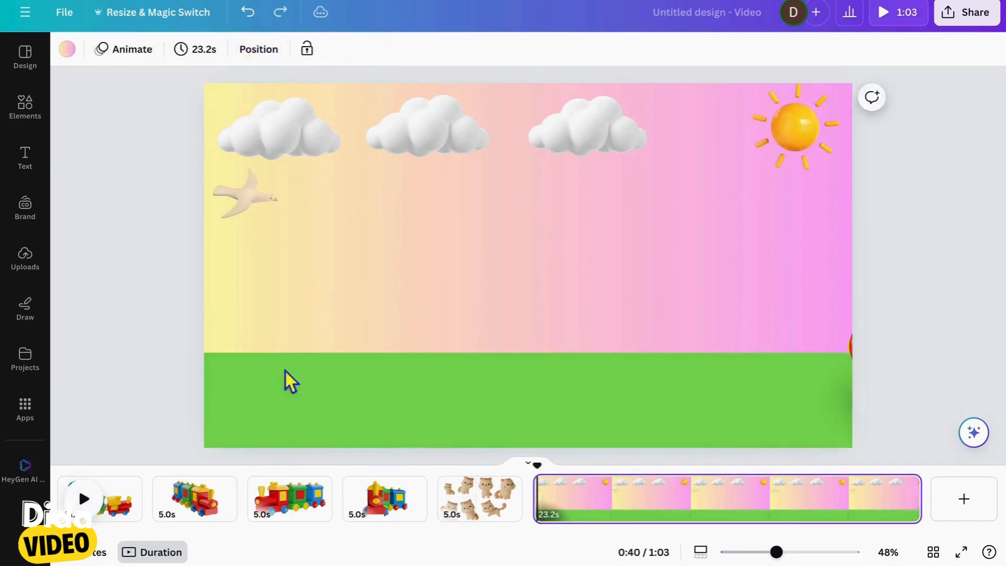
click(98, 510)
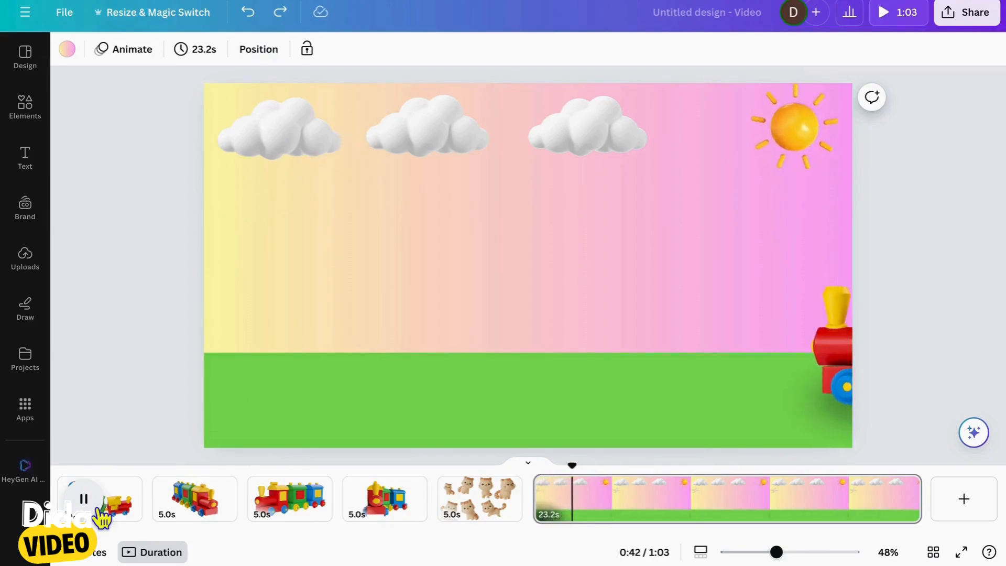
click(83, 498)
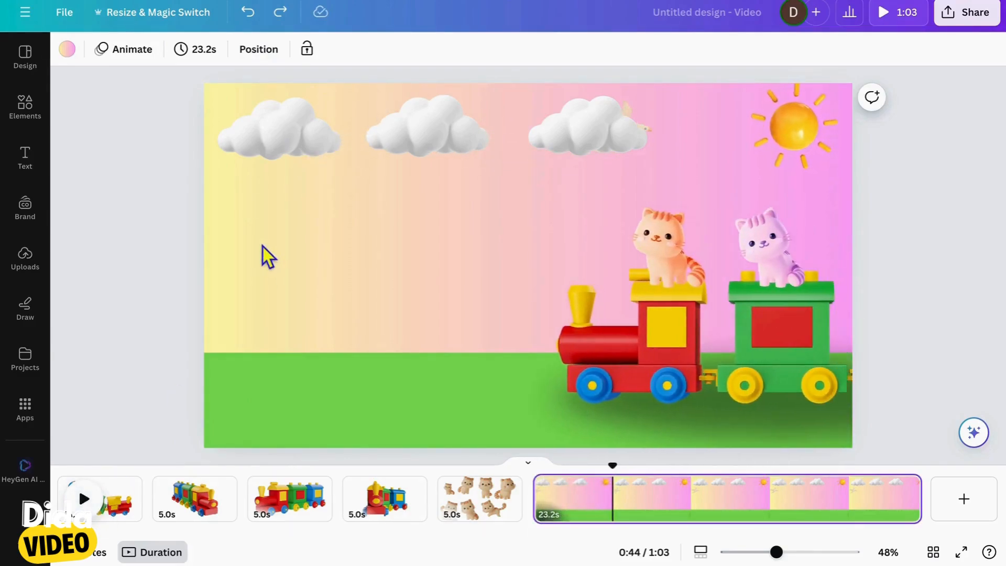
Change the train scene's background to the default light green to blue gradient
click(265, 256)
click(81, 54)
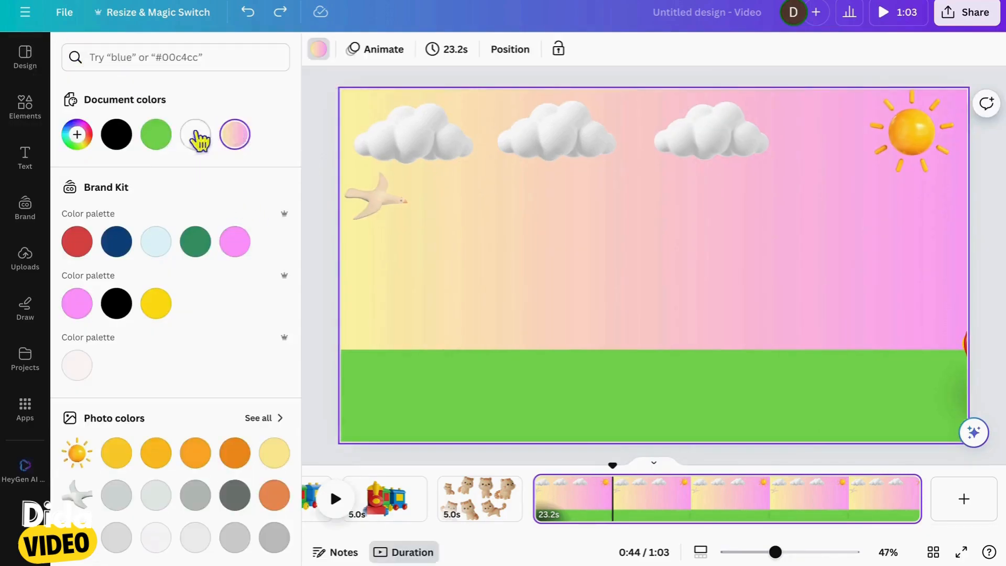
click(236, 136)
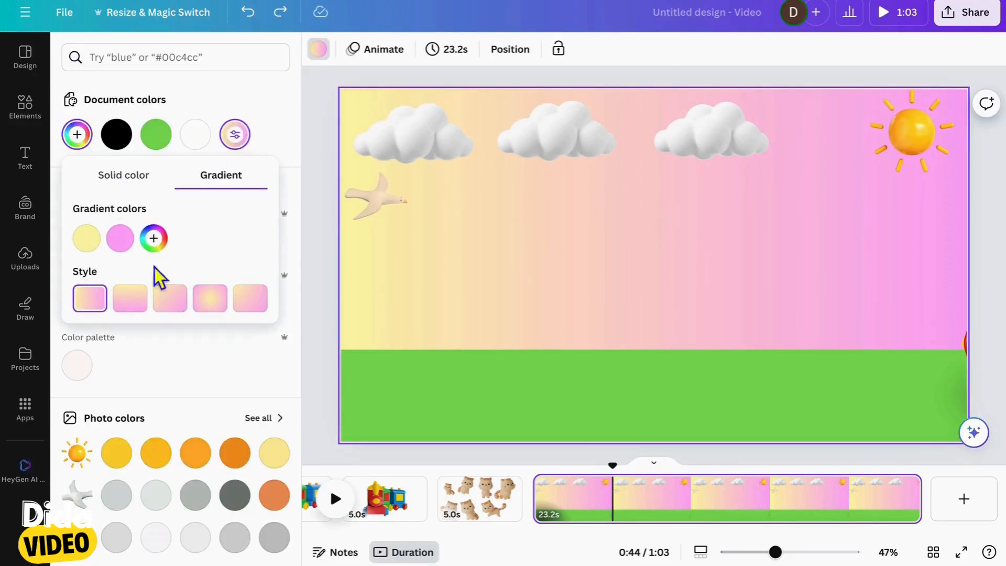
key(Escape)
scroll(220, 325, down, 8)
click(274, 416)
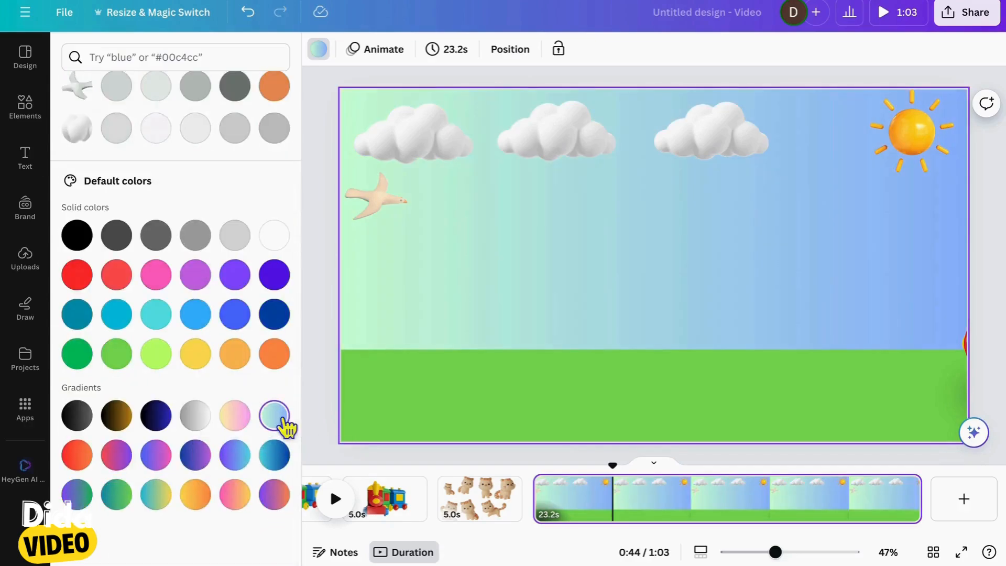
Lighten the background gradient's colors, setting the blue to #BFD5FF and the green to #D6FFEB
scroll(186, 322, up, 8)
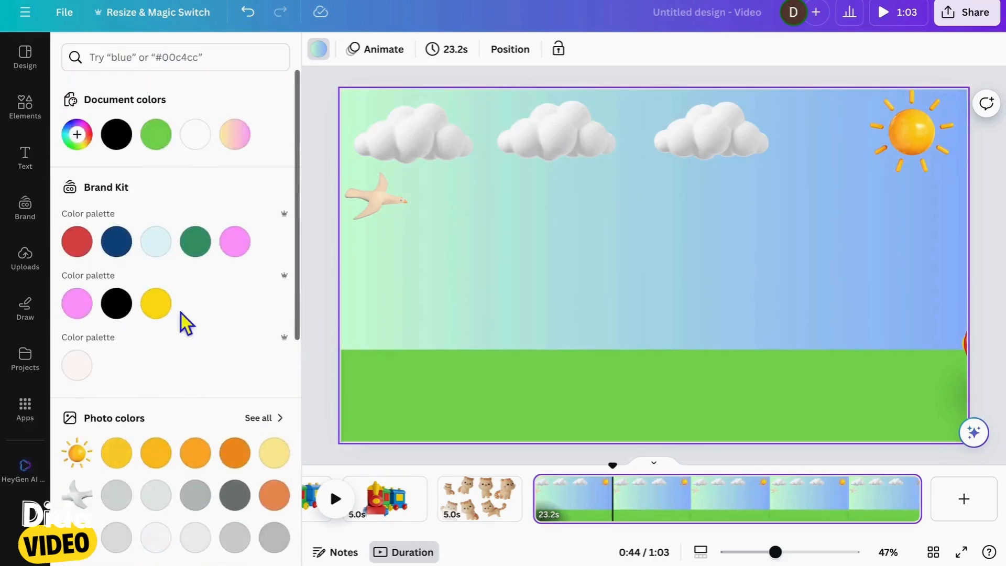
click(77, 134)
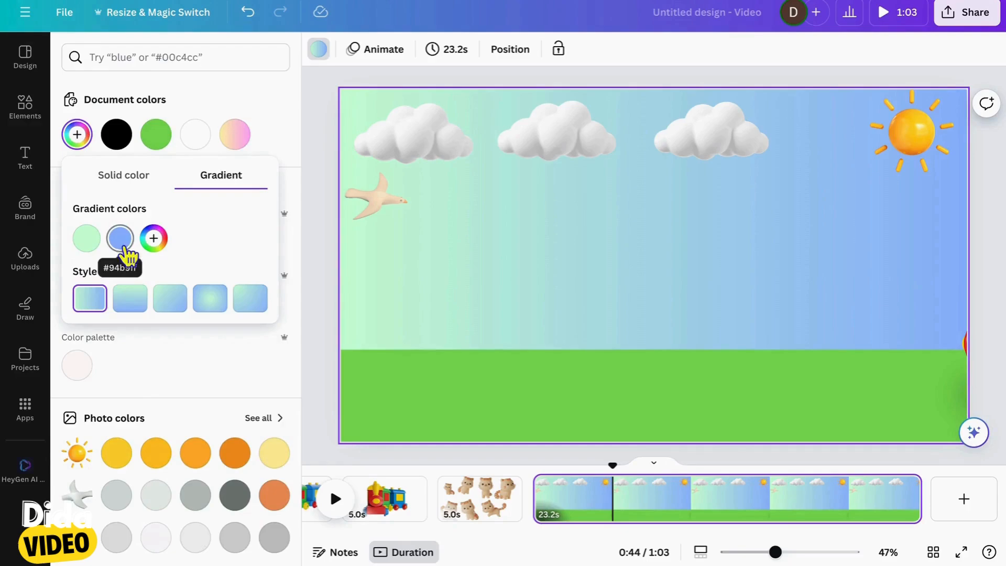
click(124, 247)
drag(202, 287, 166, 267)
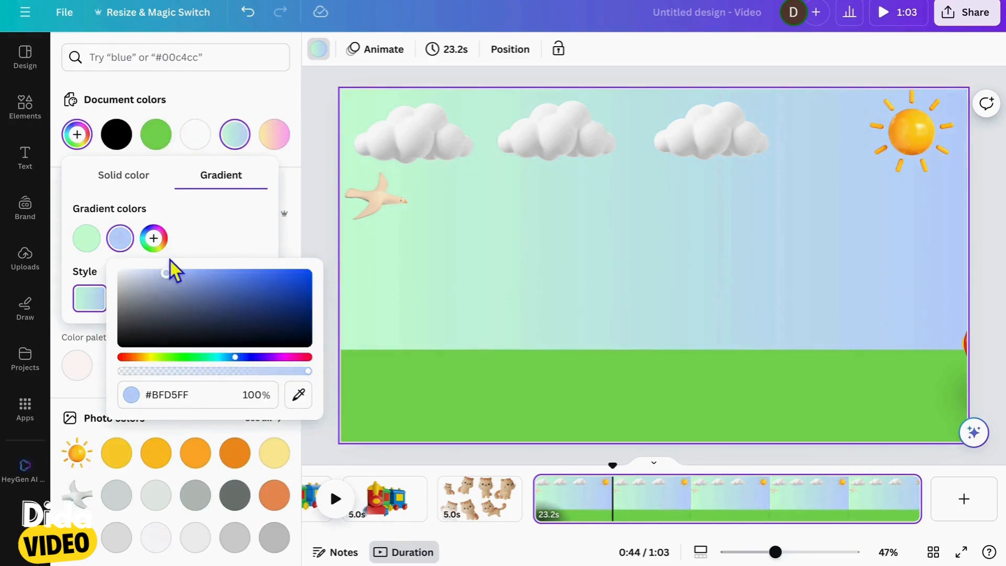
click(97, 247)
drag(122, 273, 115, 273)
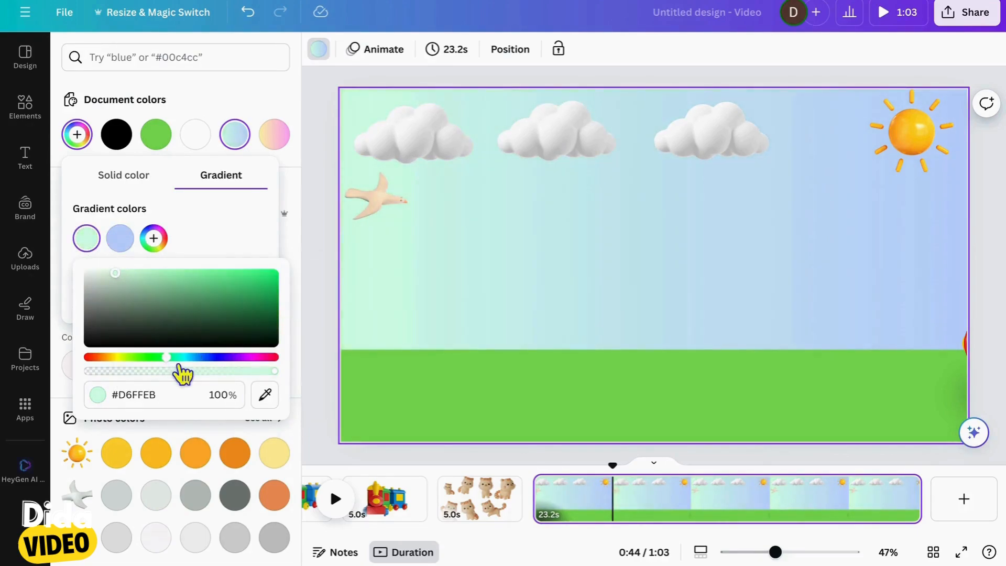
click(326, 314)
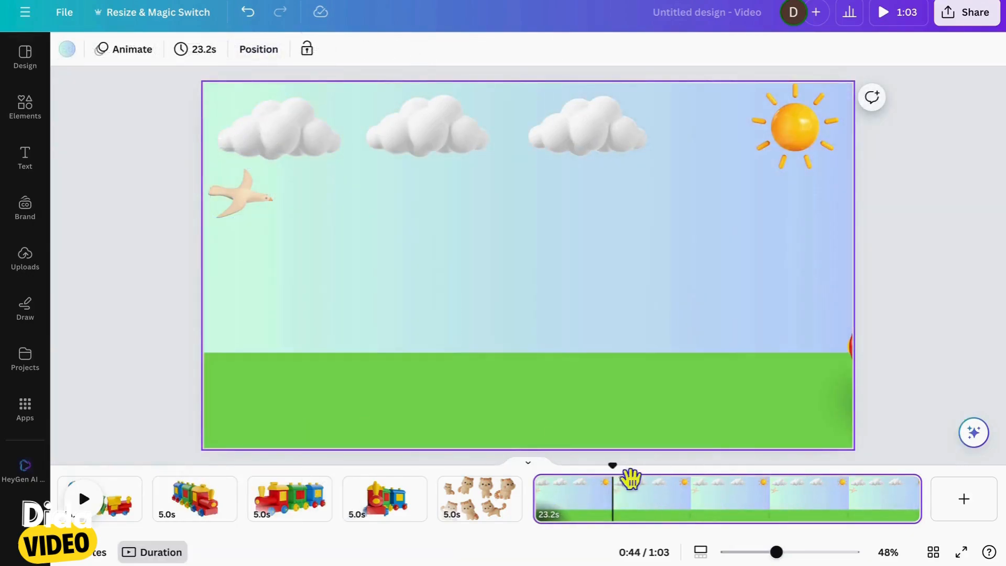
Play the train scene from its beginning to review it against the new sky background
drag(612, 478, 533, 478)
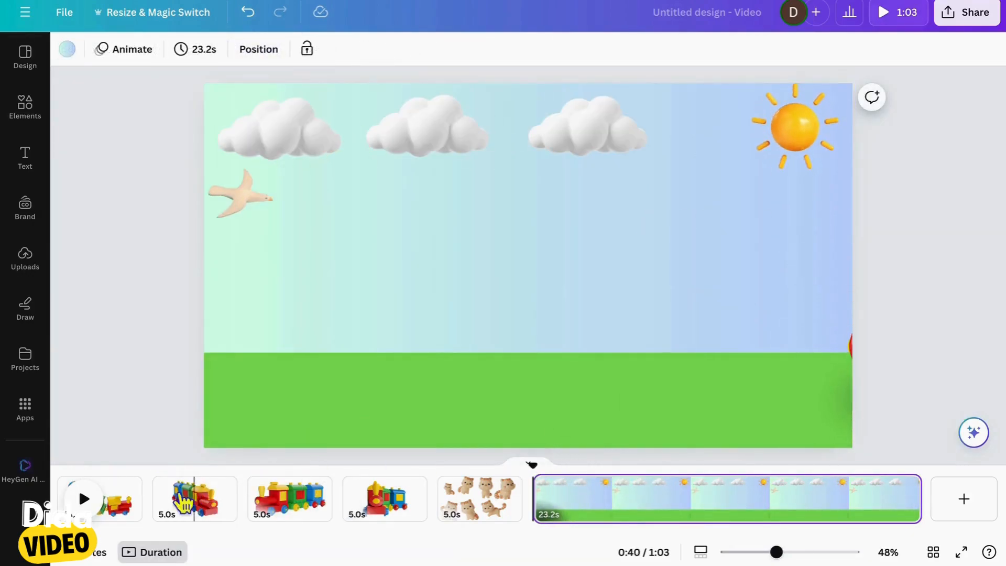
click(103, 500)
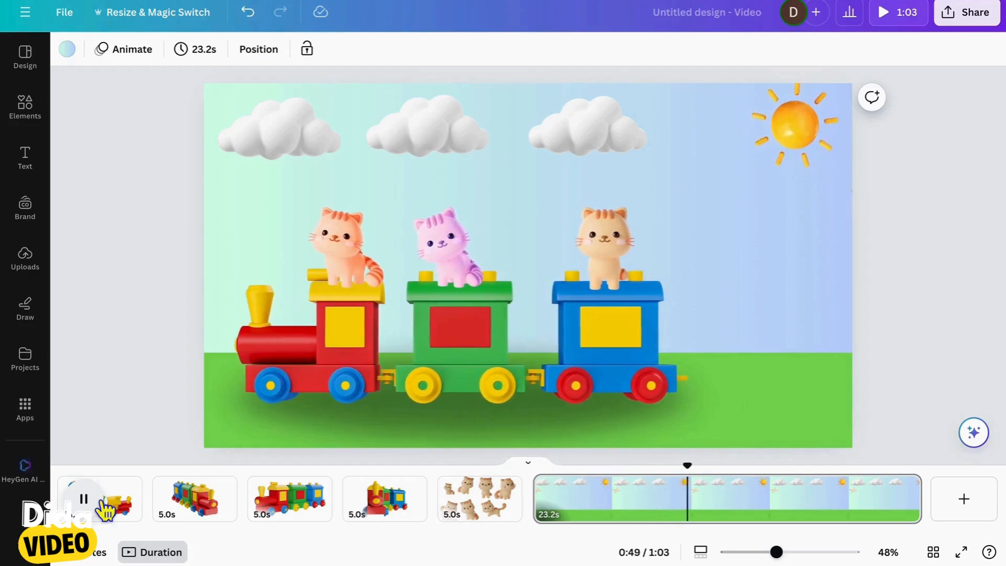
click(101, 500)
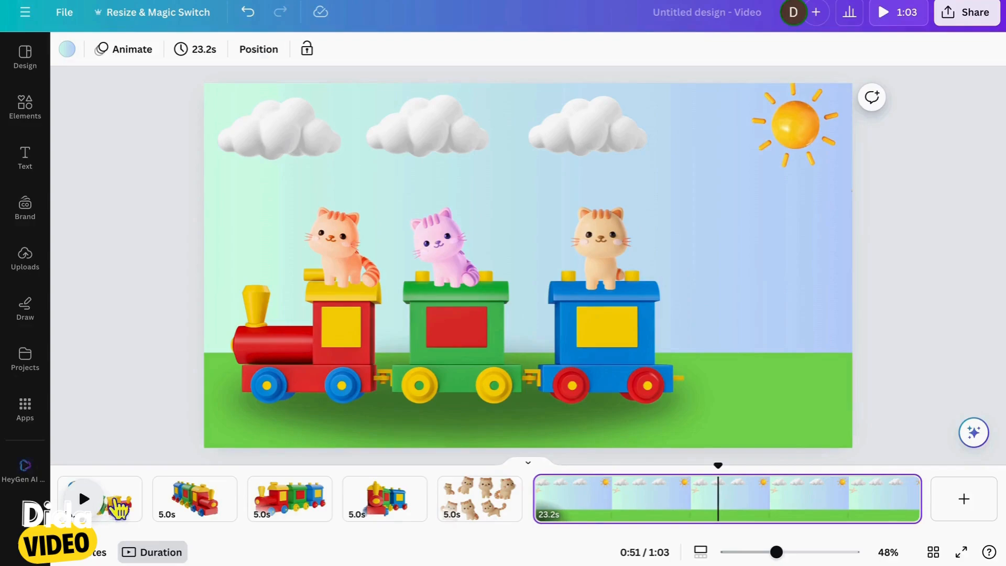
Select the three cloud layers together and group them
click(364, 220)
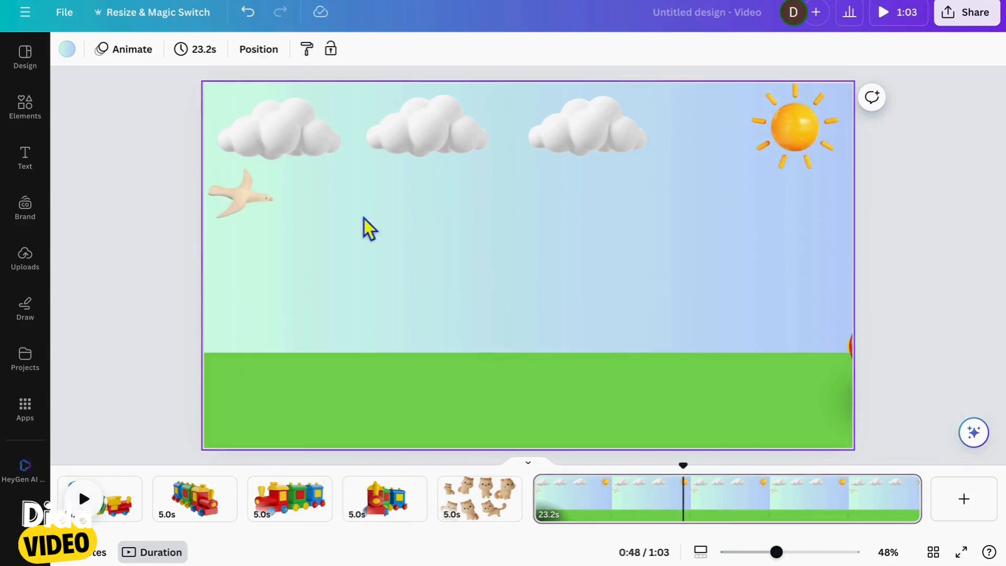
click(134, 236)
click(303, 257)
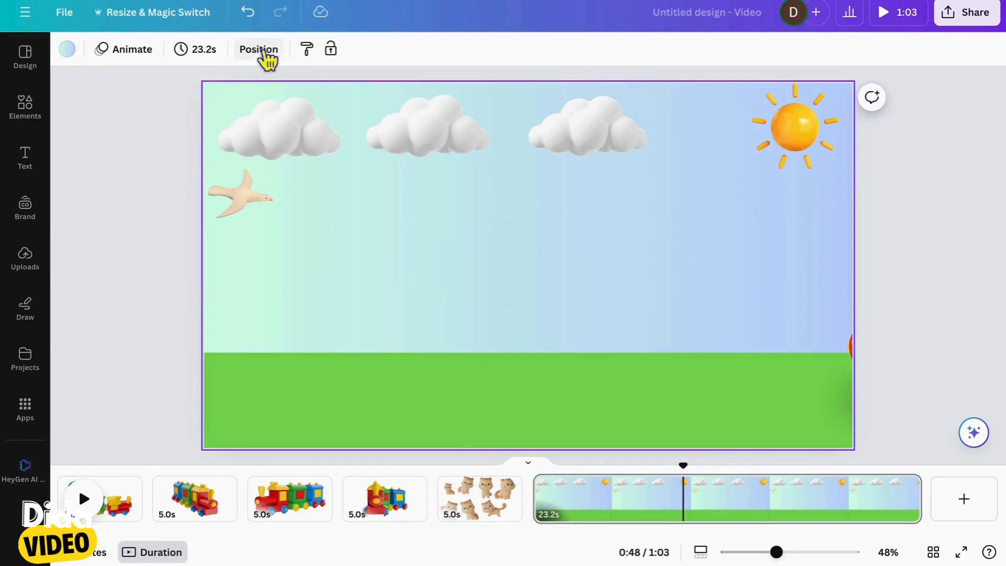
click(258, 49)
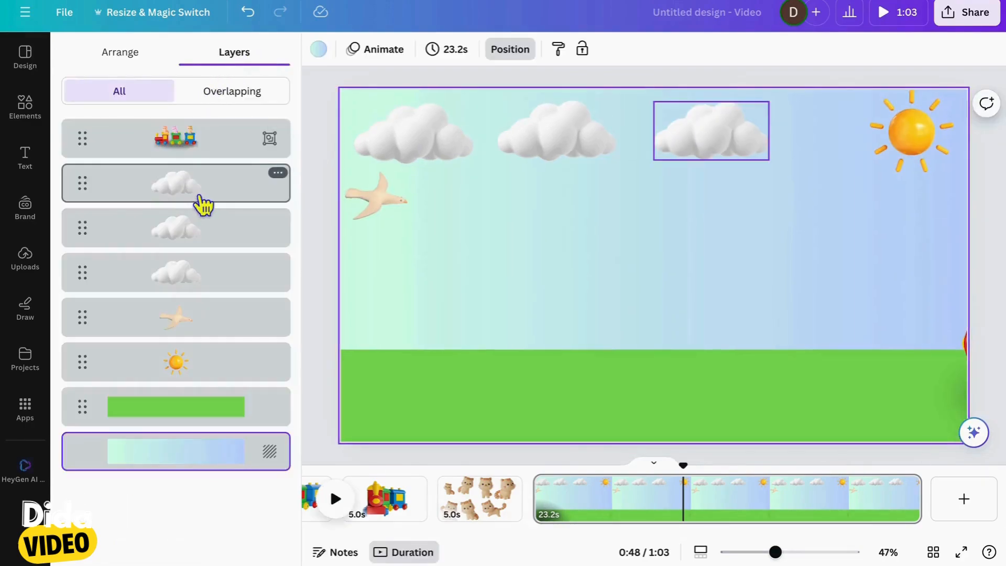
click(201, 204)
shift+click(242, 226)
shift+click(226, 282)
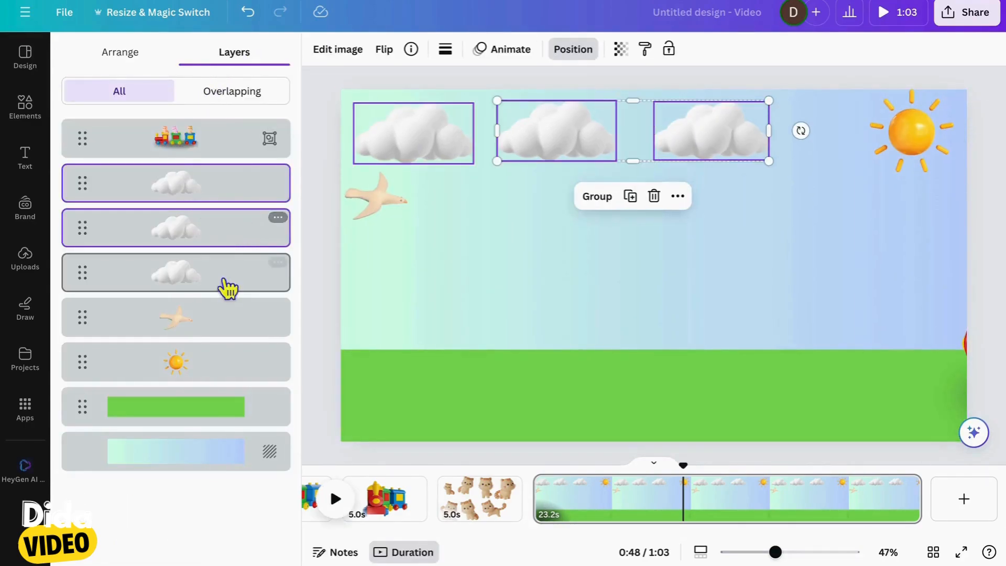
click(536, 207)
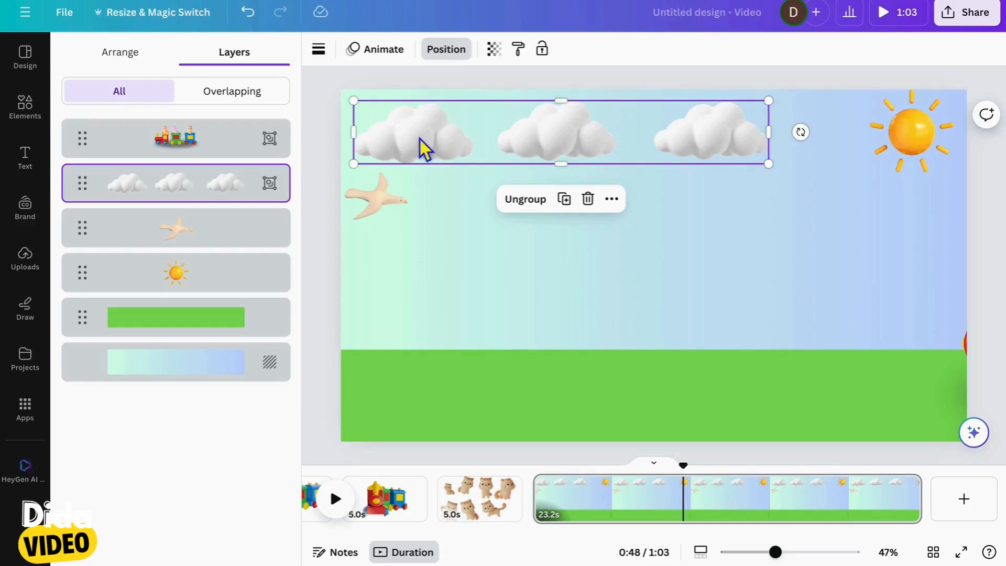
Move the cloud group right until its last cloud overlaps the sun, and record a custom animation path drifting the group to the left
drag(421, 141, 587, 146)
click(354, 52)
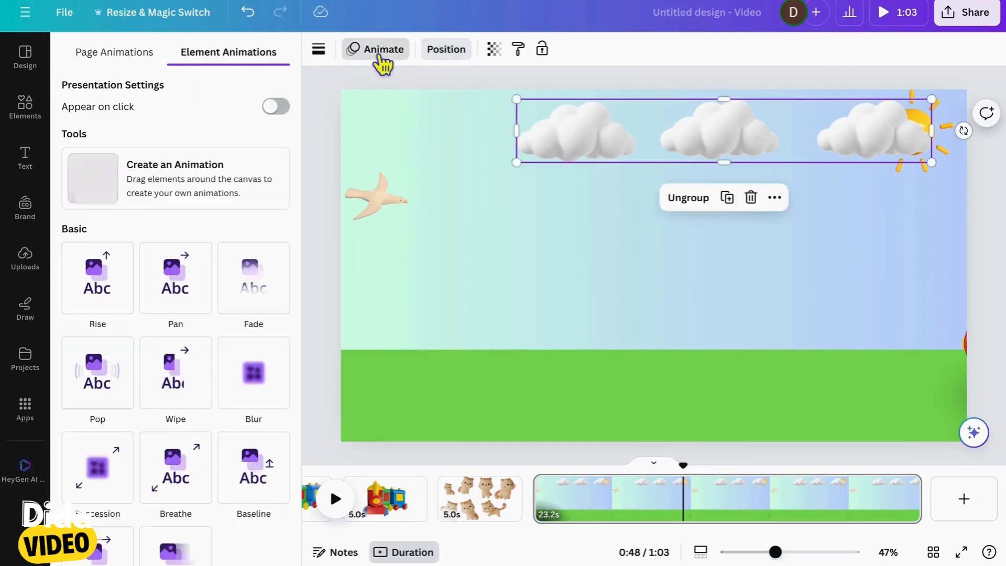
click(218, 164)
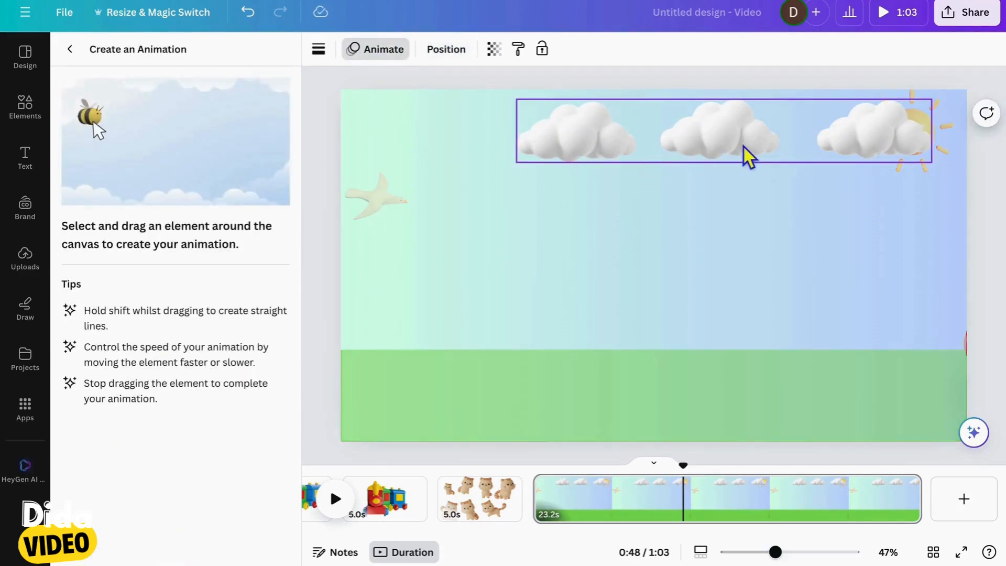
mouse_move(754, 155)
mouse_down()
mouse_move(642, 152)
mouse_move(583, 135)
mouse_move(485, 148)
mouse_up()
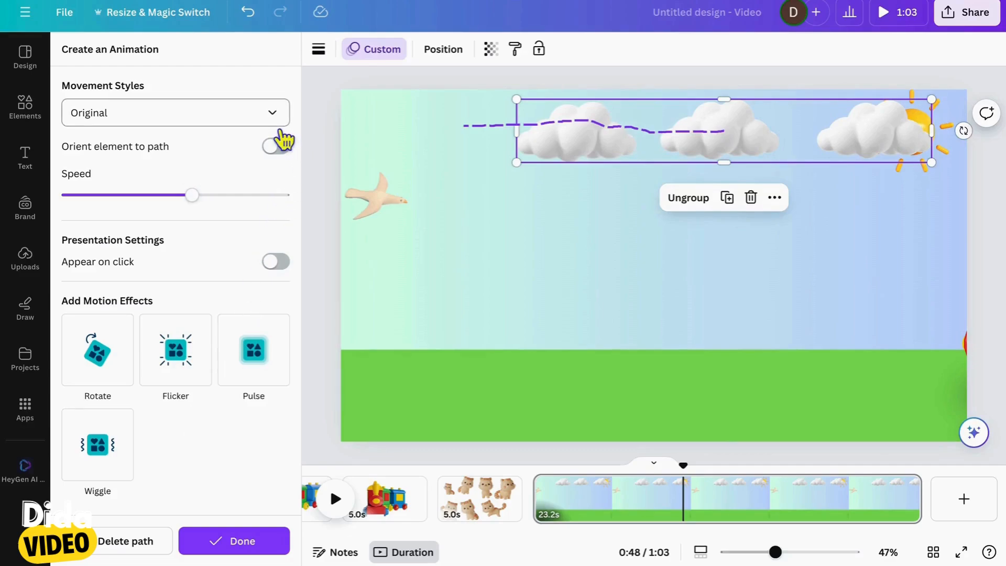
Give the cloud group's animation the Steady movement style, reduce its speed to the minimum and finish it
click(281, 126)
click(238, 212)
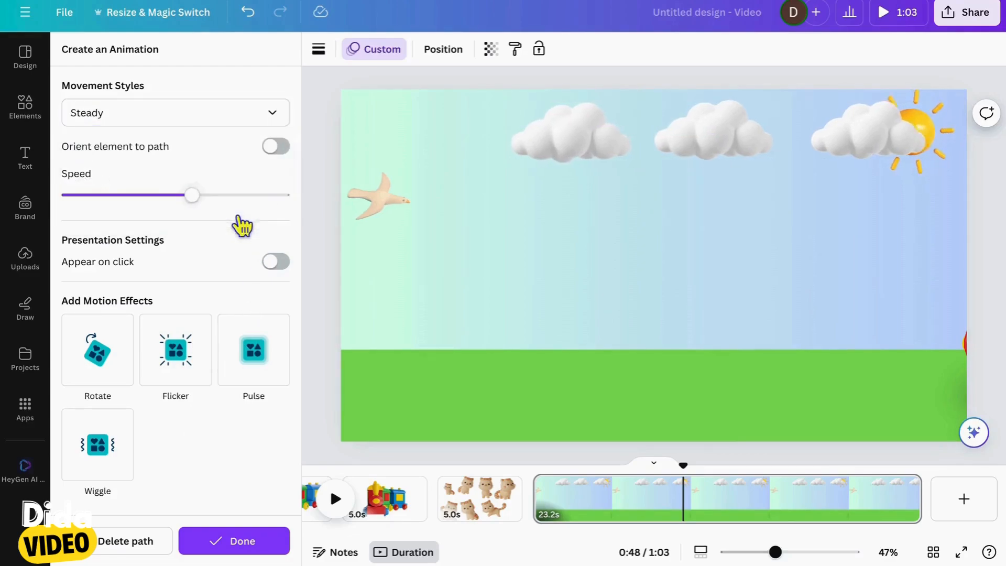
drag(93, 203, 60, 204)
click(265, 548)
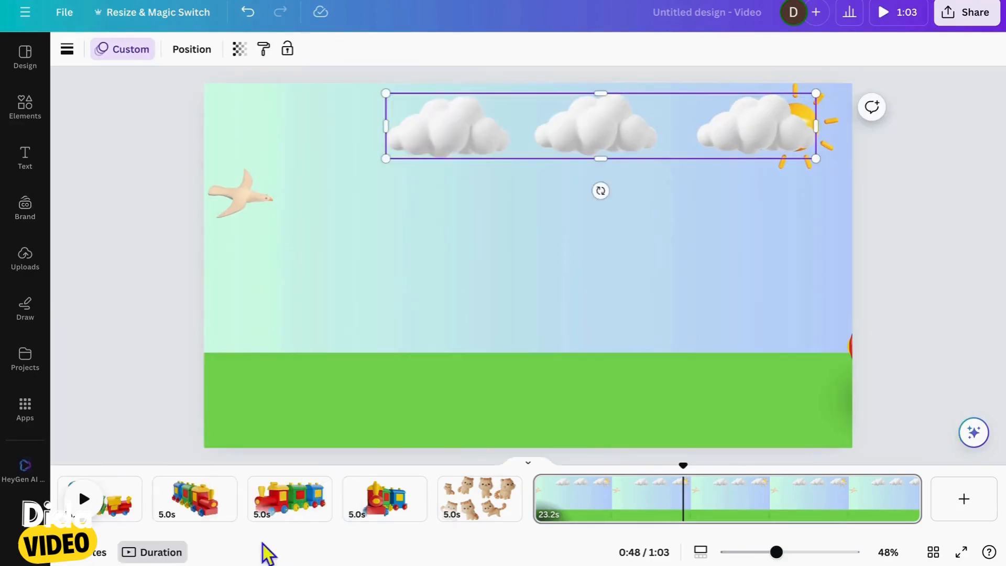
Play the train scene from its start to review the slow drift of the clouds
click(547, 503)
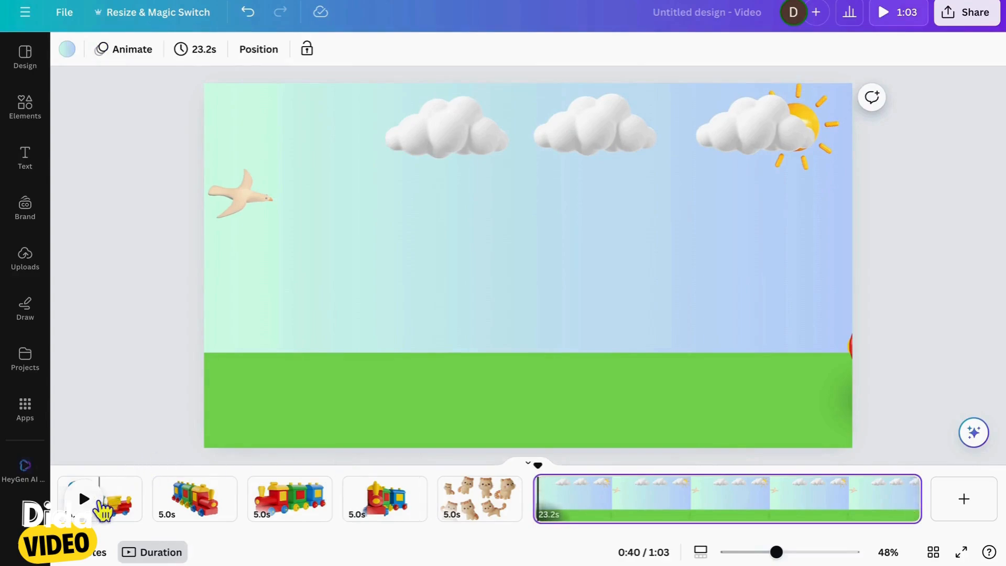
click(98, 502)
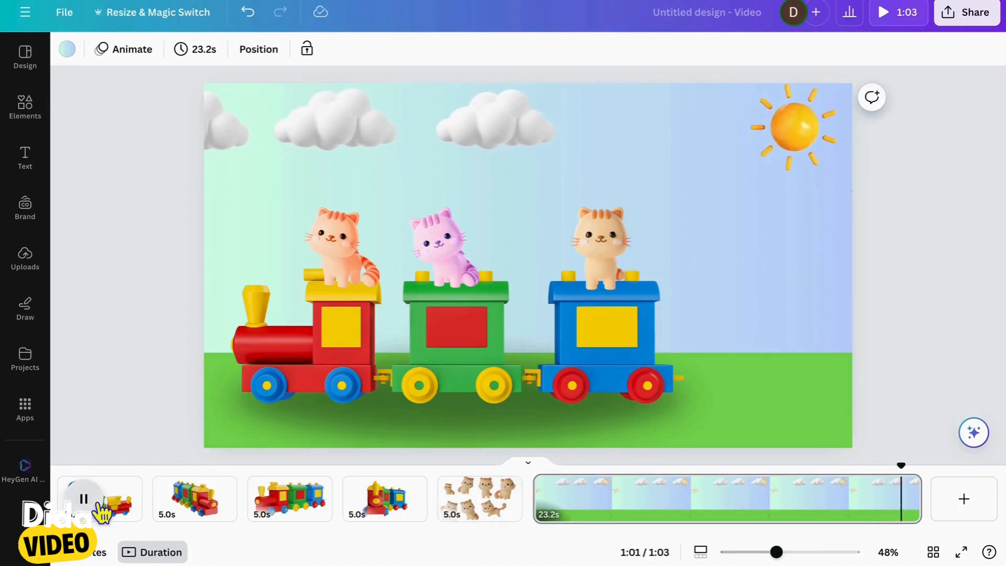
click(100, 503)
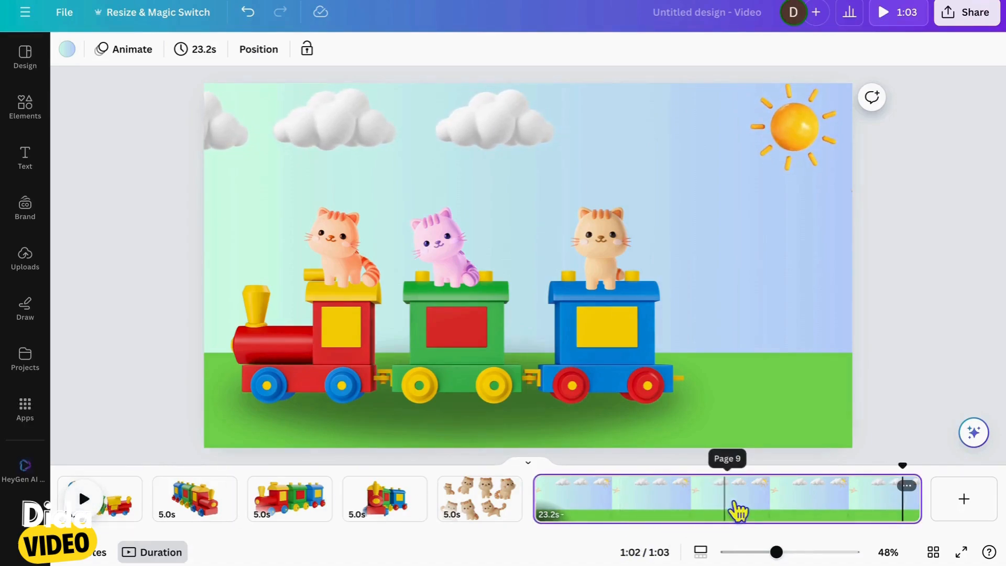